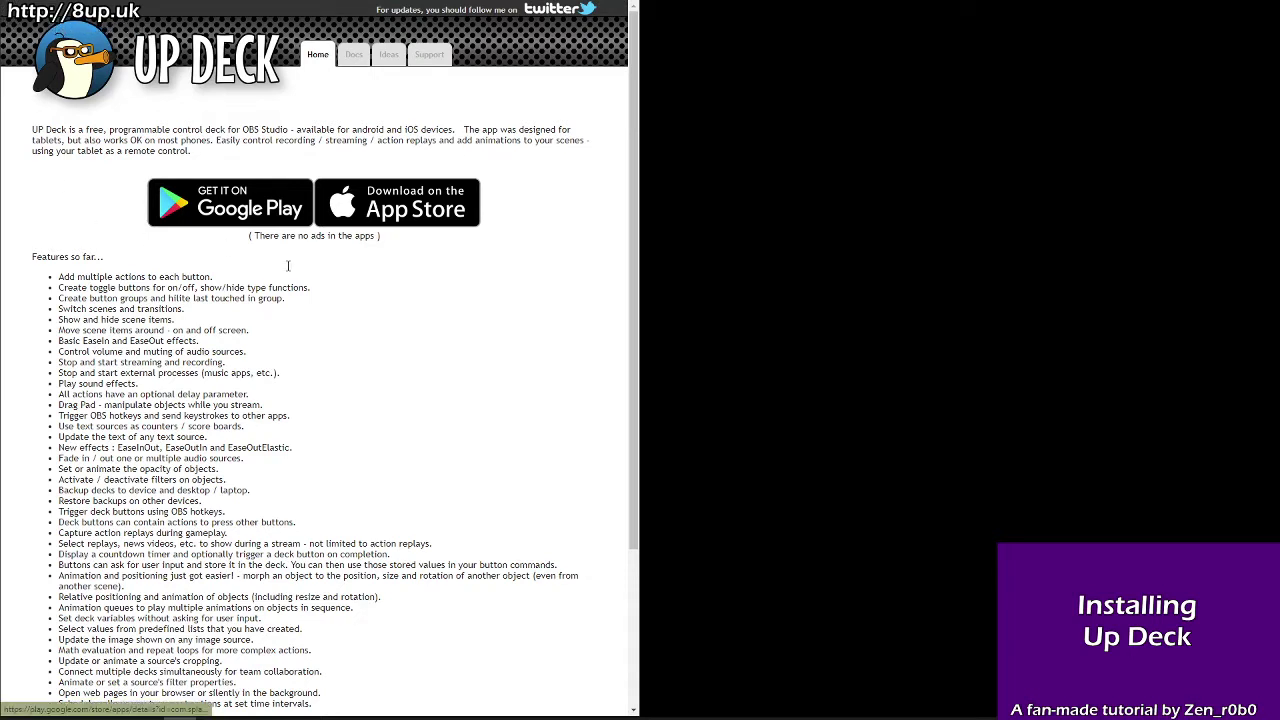
Step: Go from Docs through 'Getting started' to the 'Download the UPDeck desktop app' page
scroll(380, 340, "down", 3)
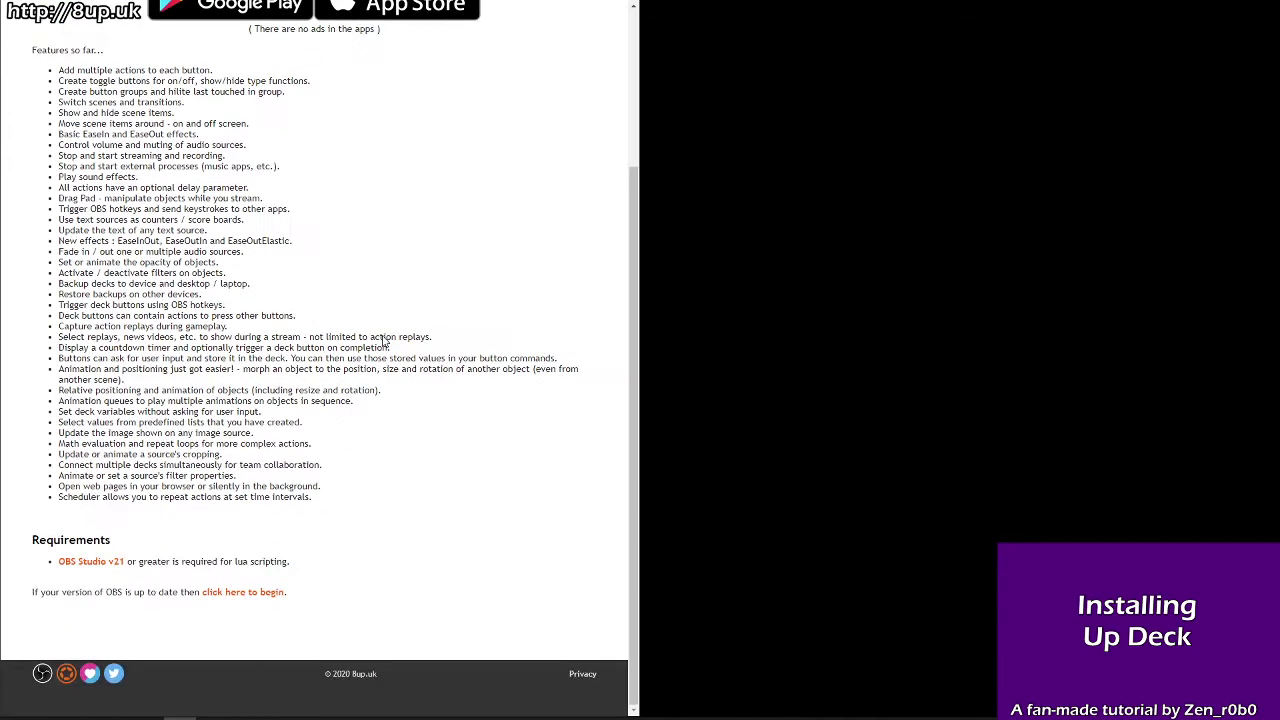
scroll(383, 341, "up", 3)
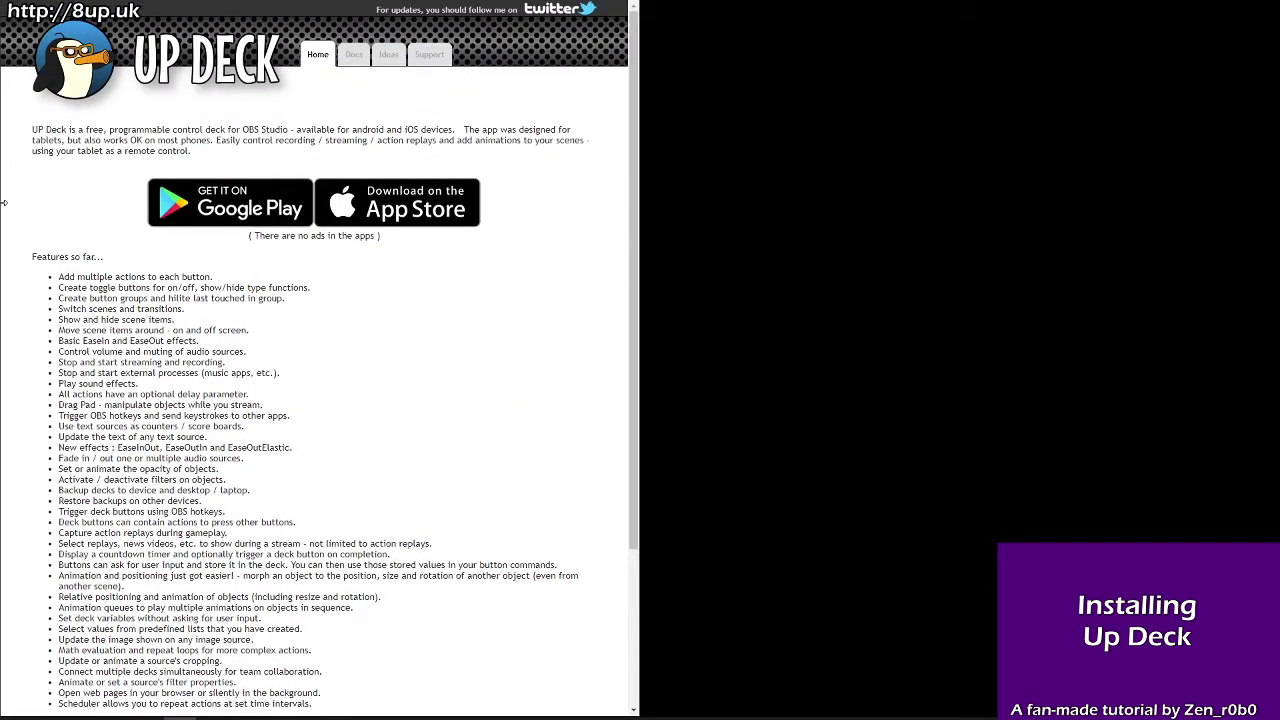
left_click(351, 58)
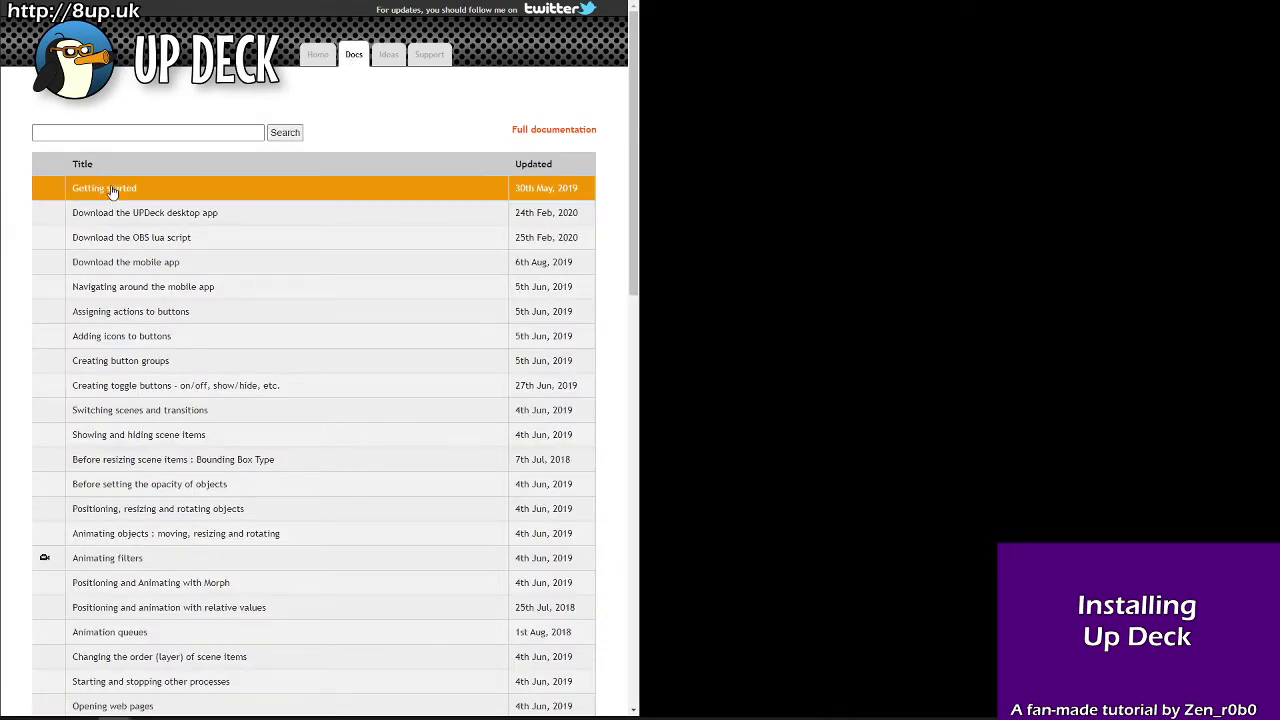
left_click(192, 191)
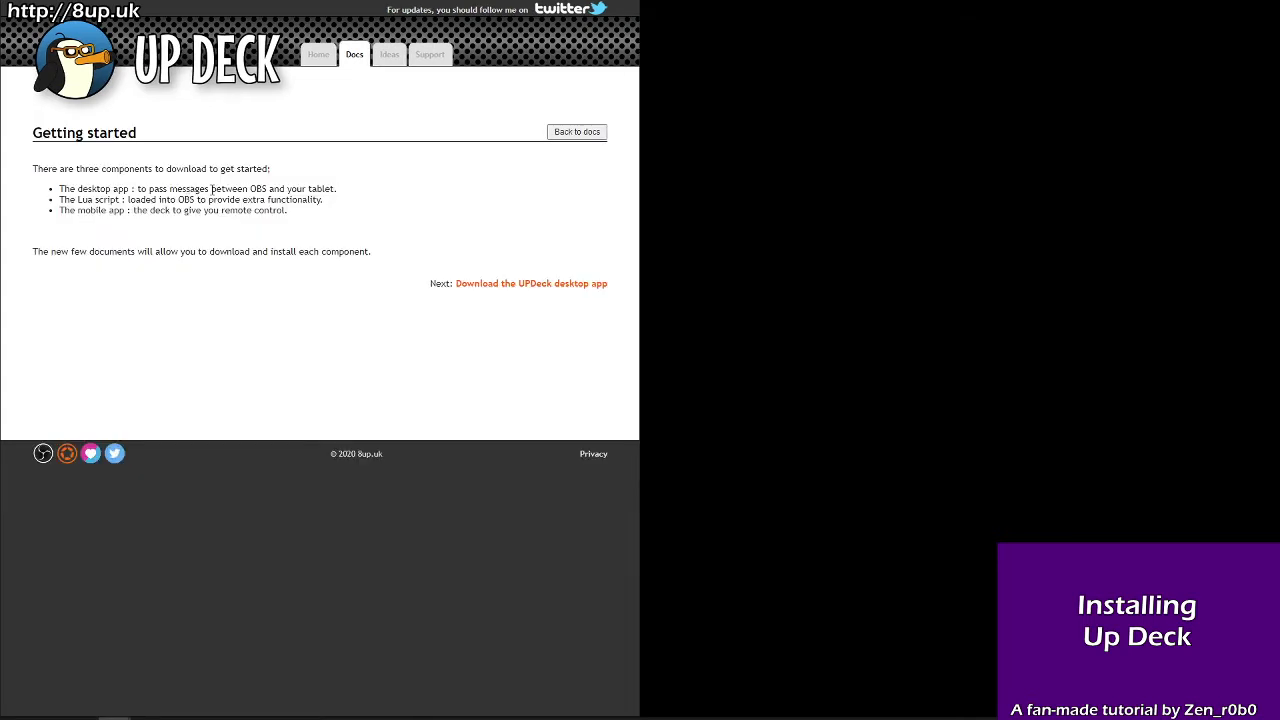
left_click_drag(93, 188, 305, 214)
left_click(370, 208)
left_click(560, 287)
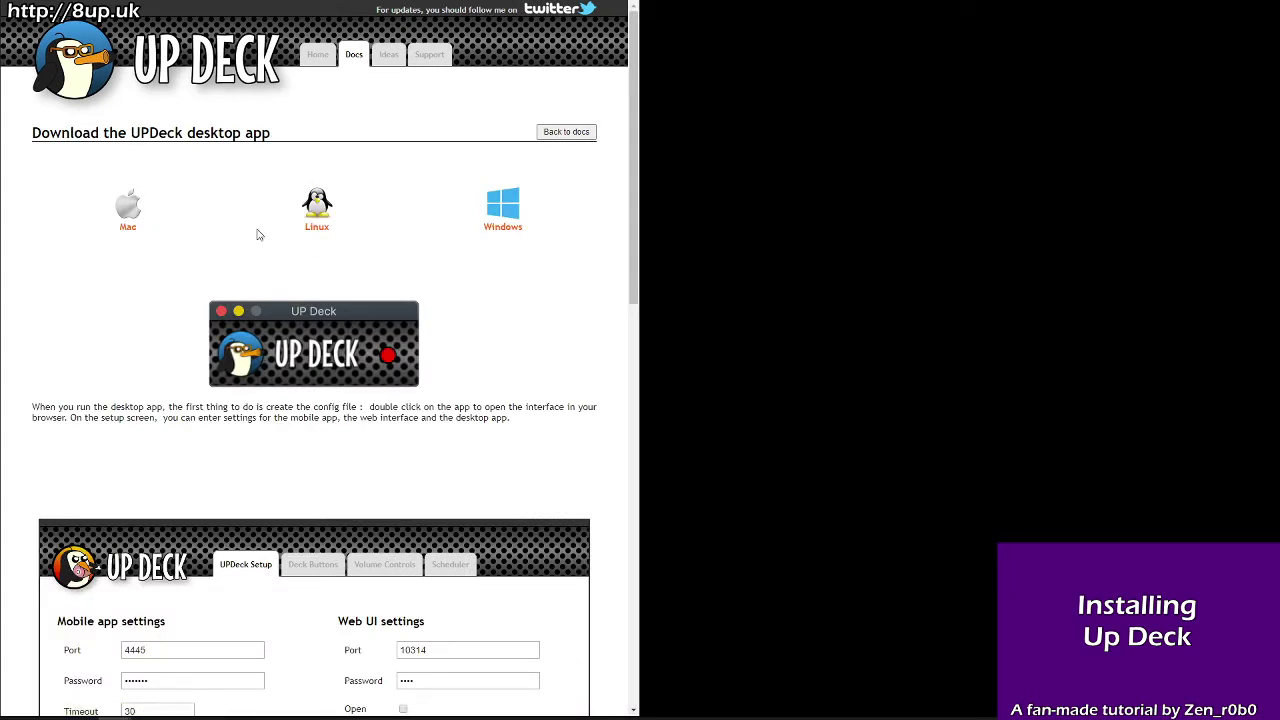
Step: Download the Windows installer UPDeck_2-1-19_setup.exe into the UpDeck folder and launch it
left_click(513, 215)
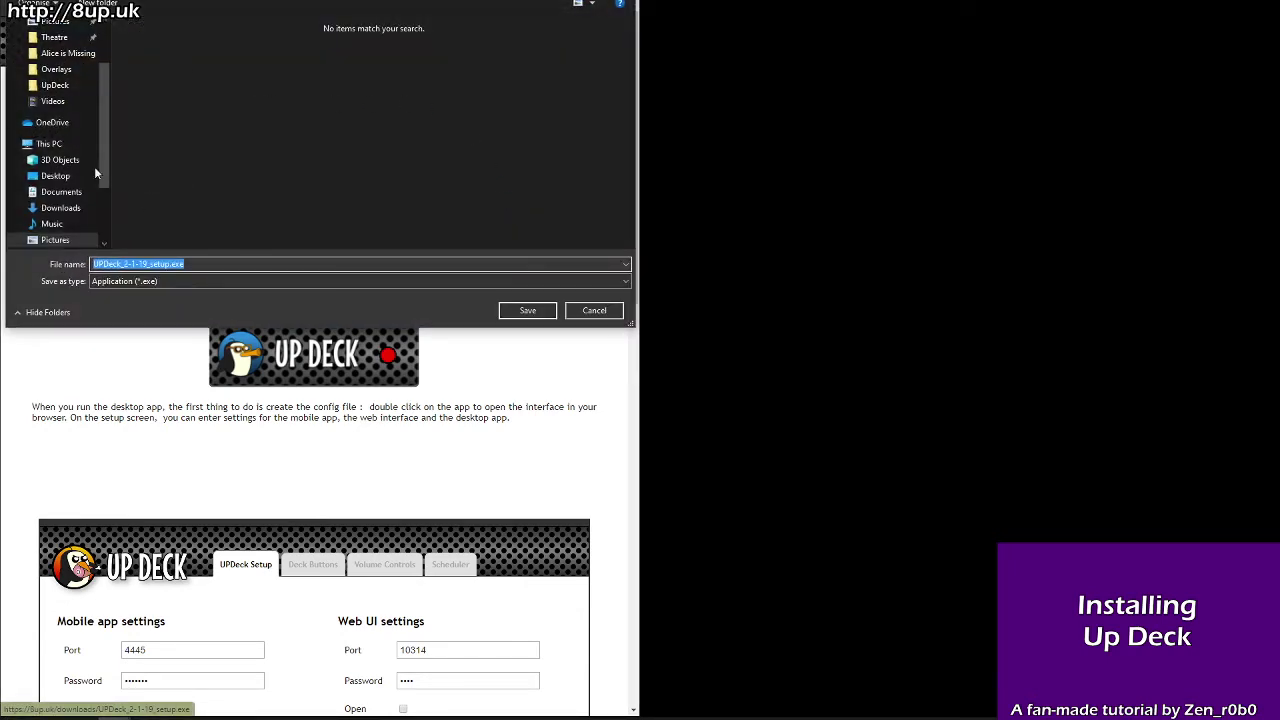
left_click(55, 85)
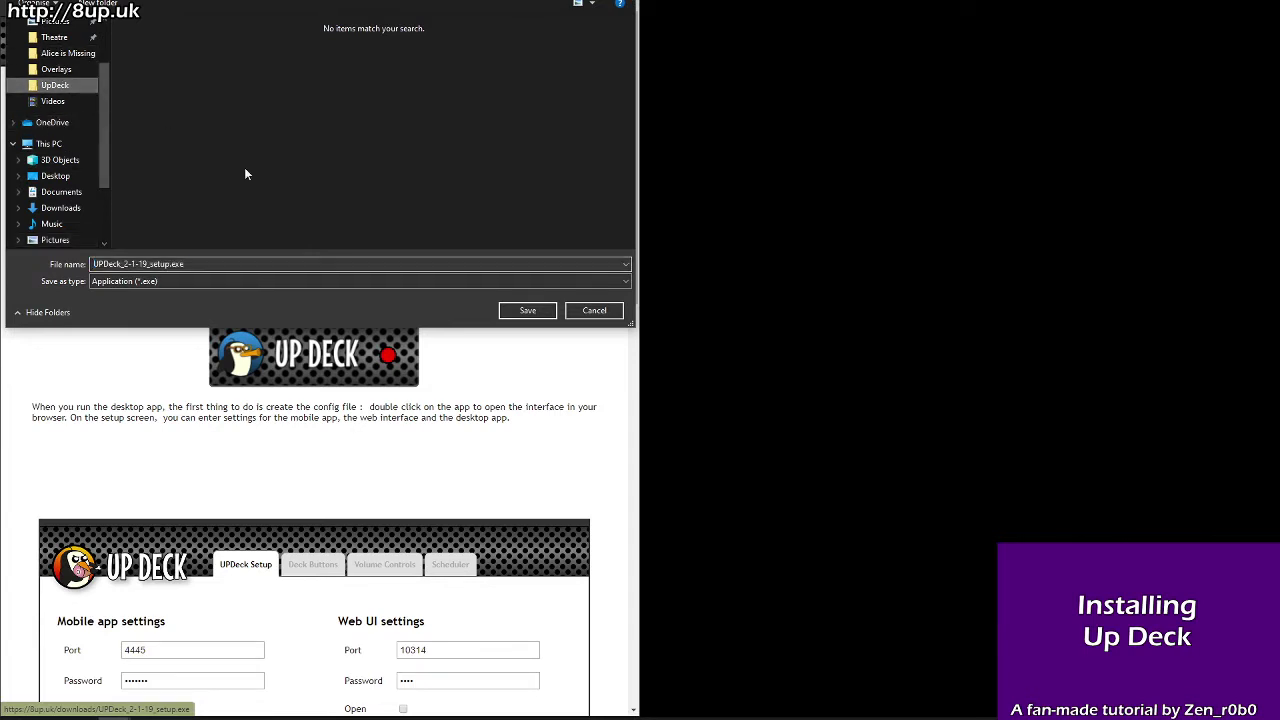
left_click(528, 311)
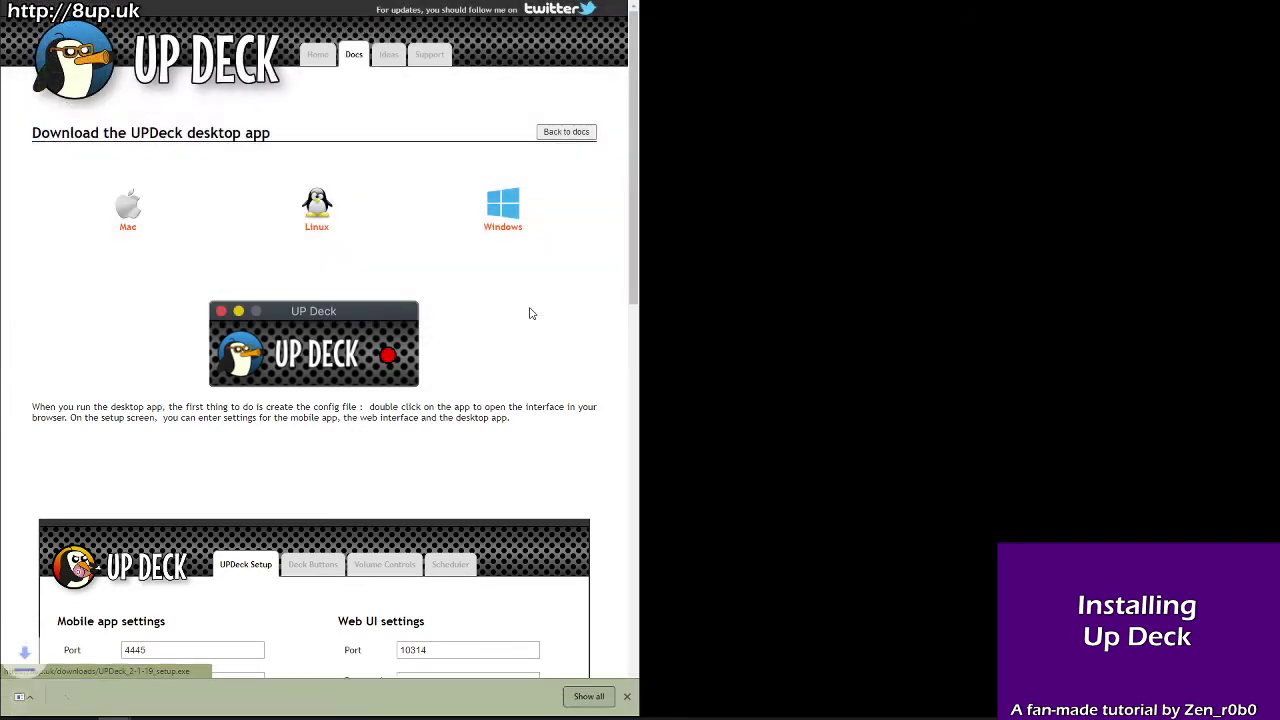
left_click(118, 703)
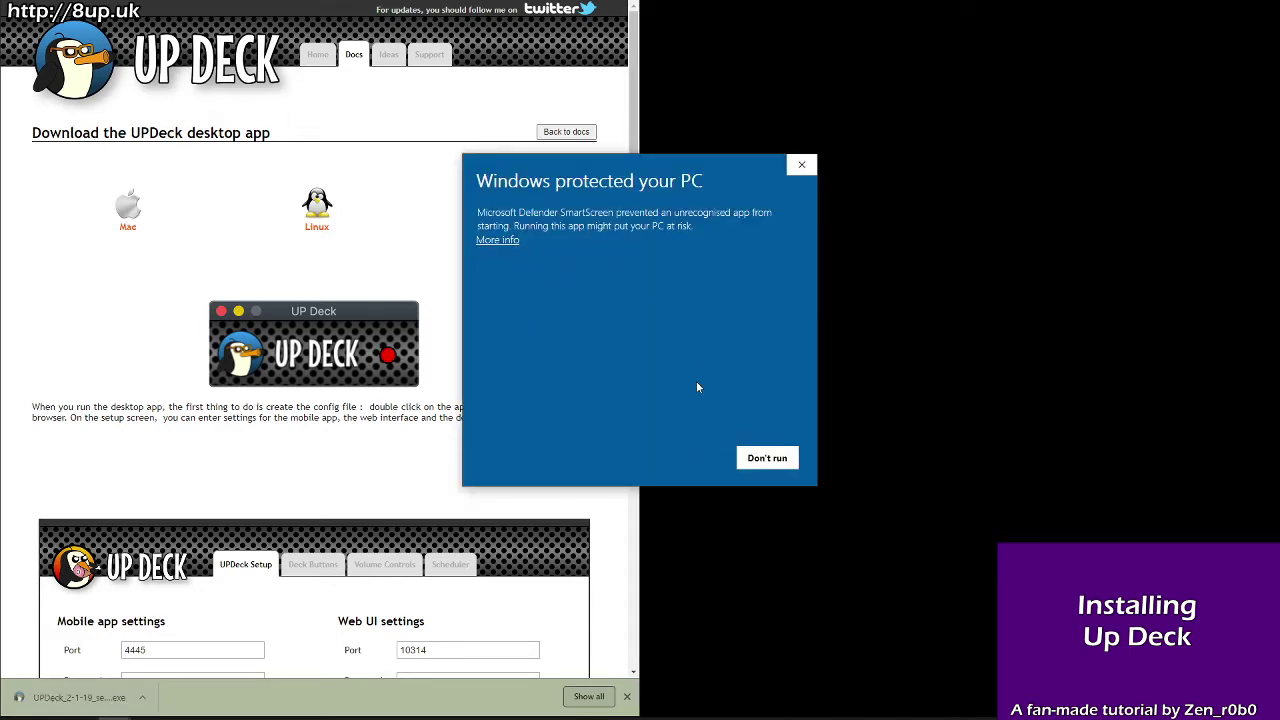
Step: Bypass SmartScreen and install Up Deck 2.1.19 without a desktop shortcut, letting setup close LÖVE 11.2
left_click(483, 241)
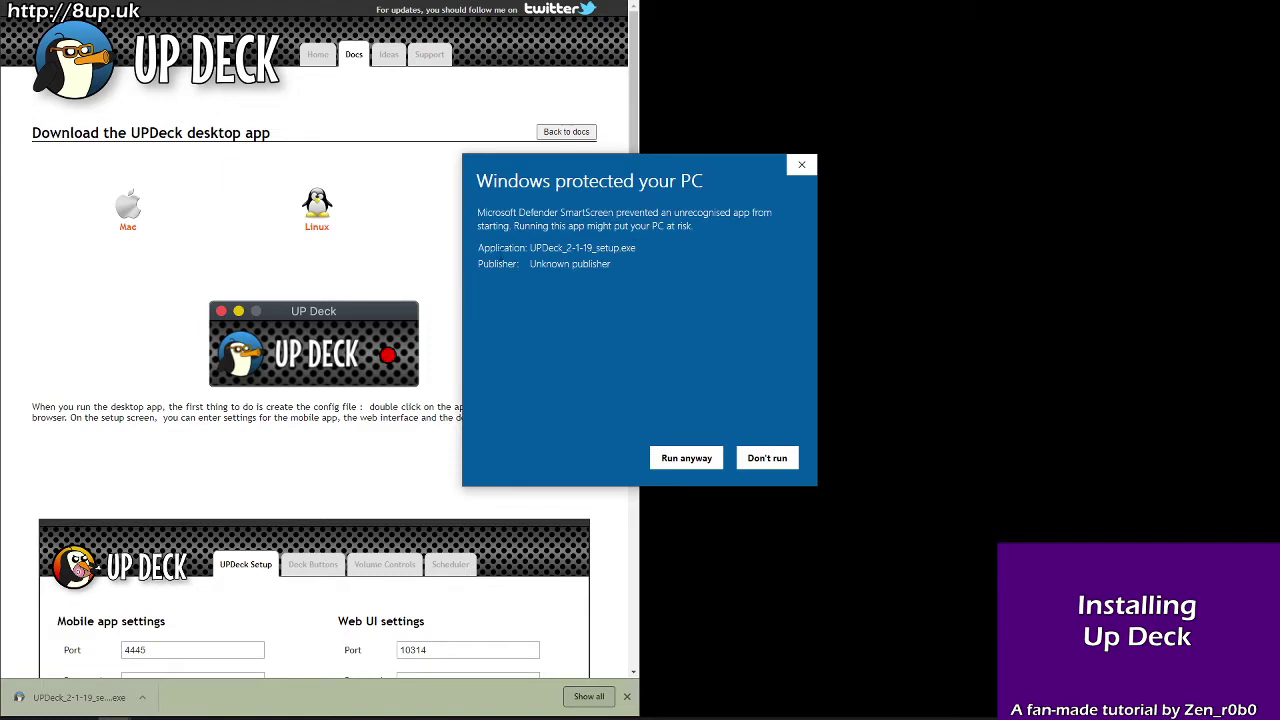
left_click(690, 460)
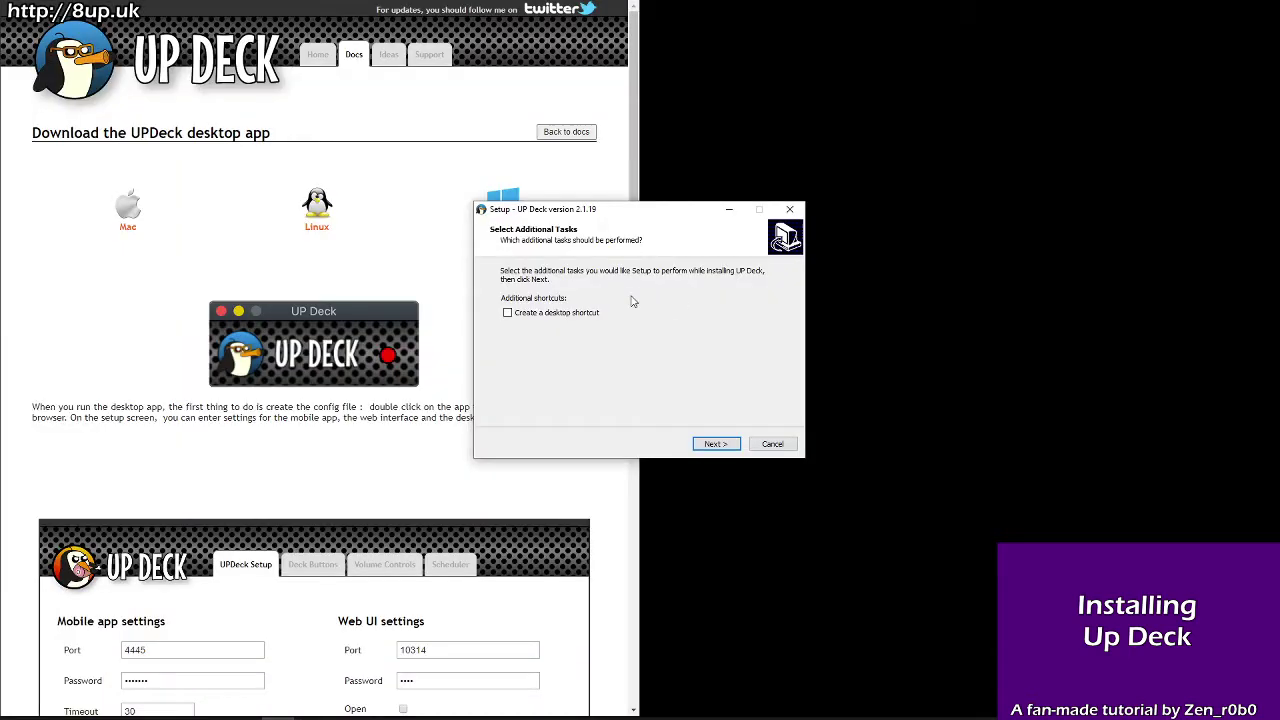
left_click(716, 446)
left_click(716, 446)
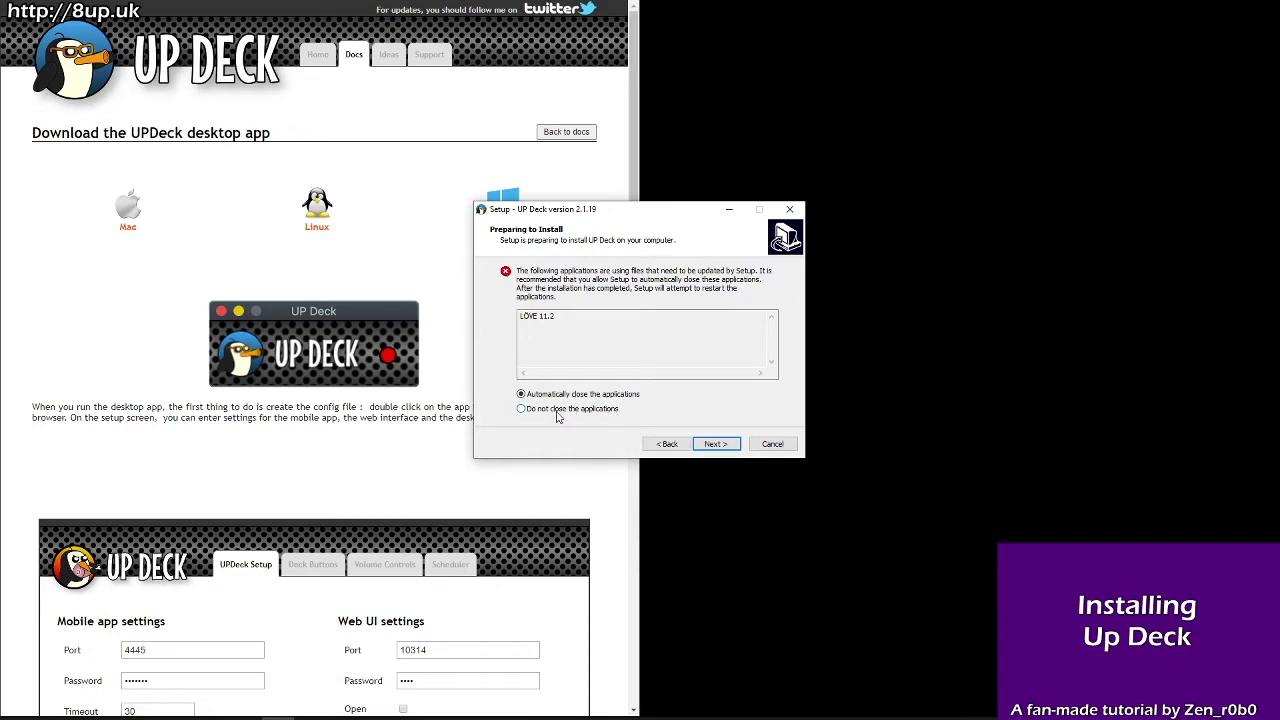
left_click(716, 444)
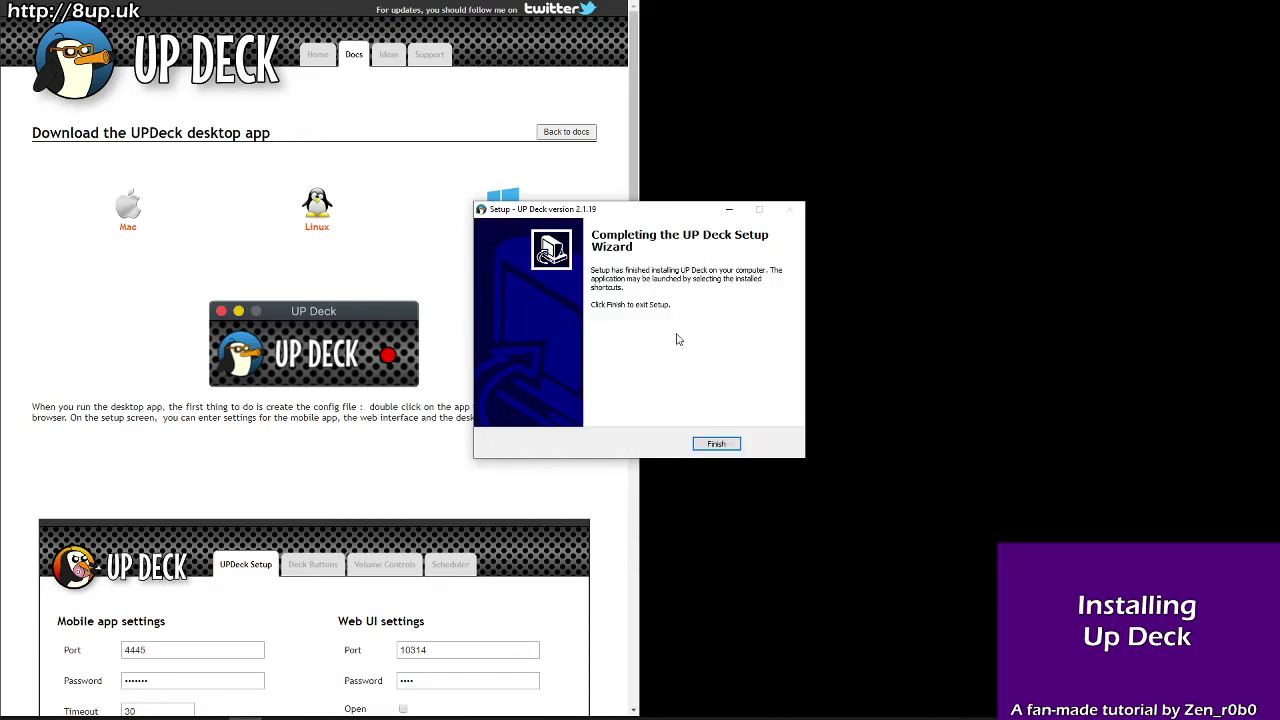
left_click(716, 444)
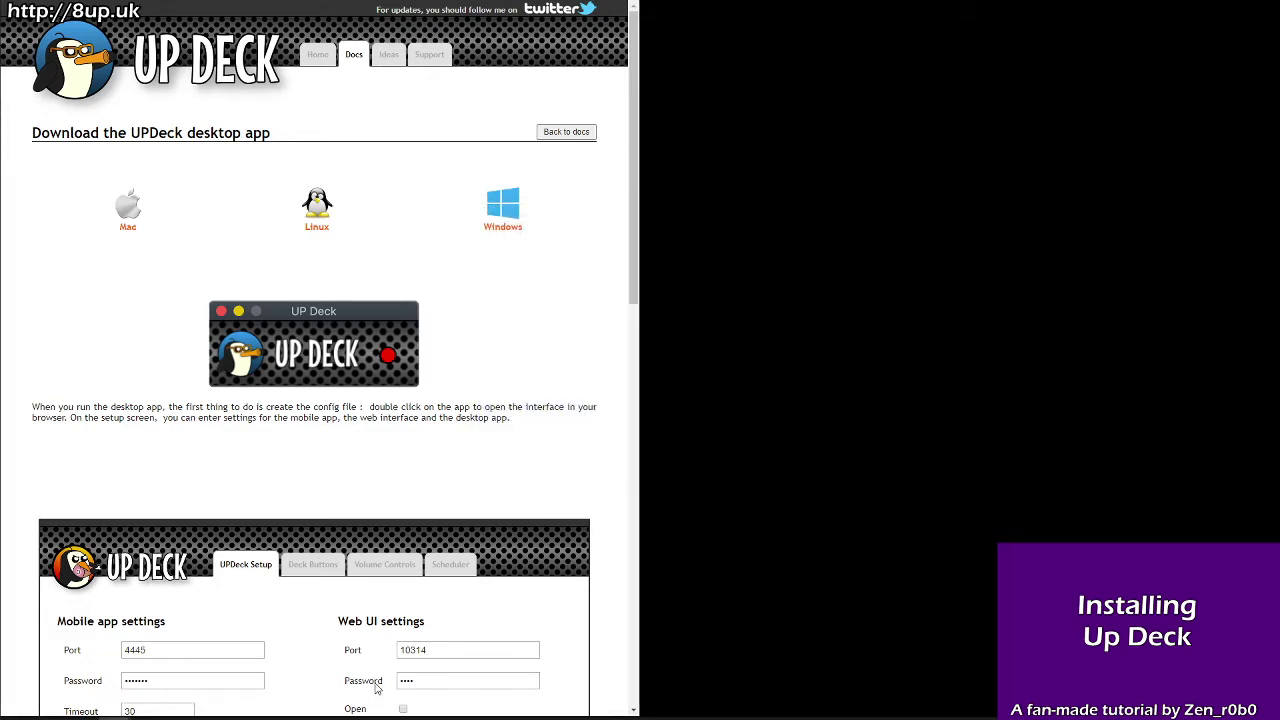
Step: Launch UP Deck from the Start menu, put its console on the right half and move the small window aside
scroll(556, 468, "down", 6)
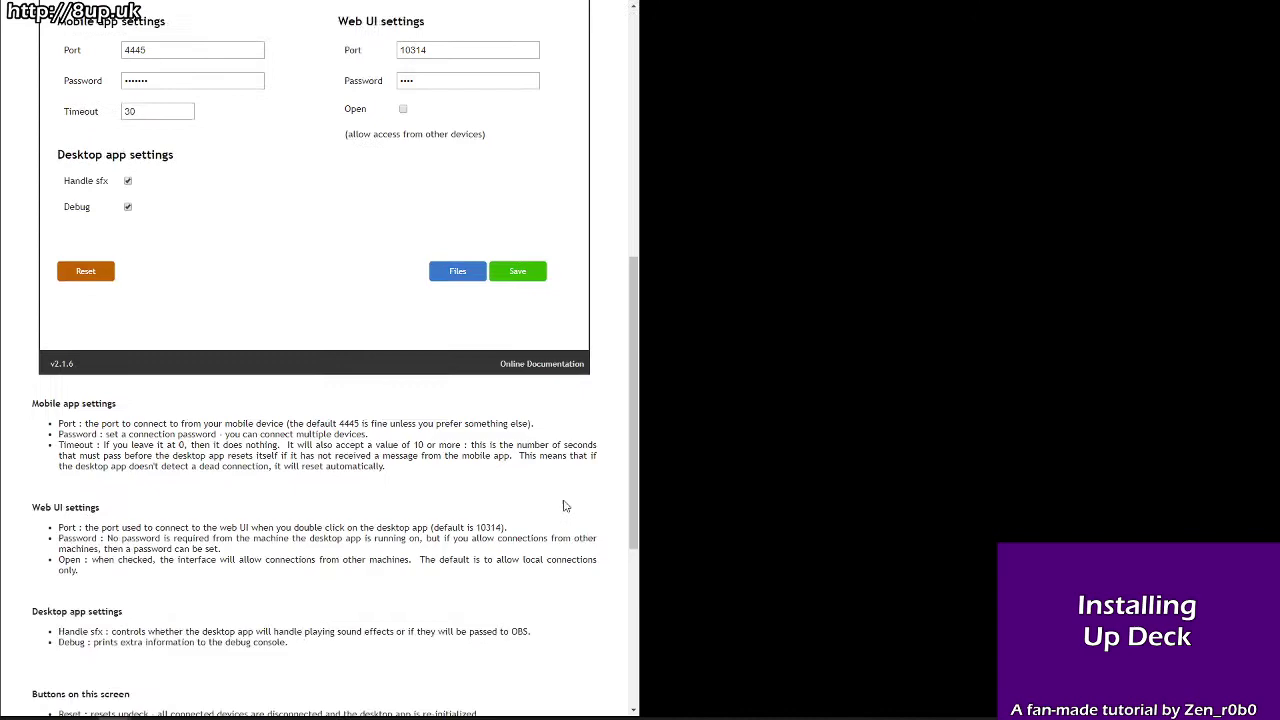
scroll(570, 516, "up", 6)
scroll(570, 516, "up", 1)
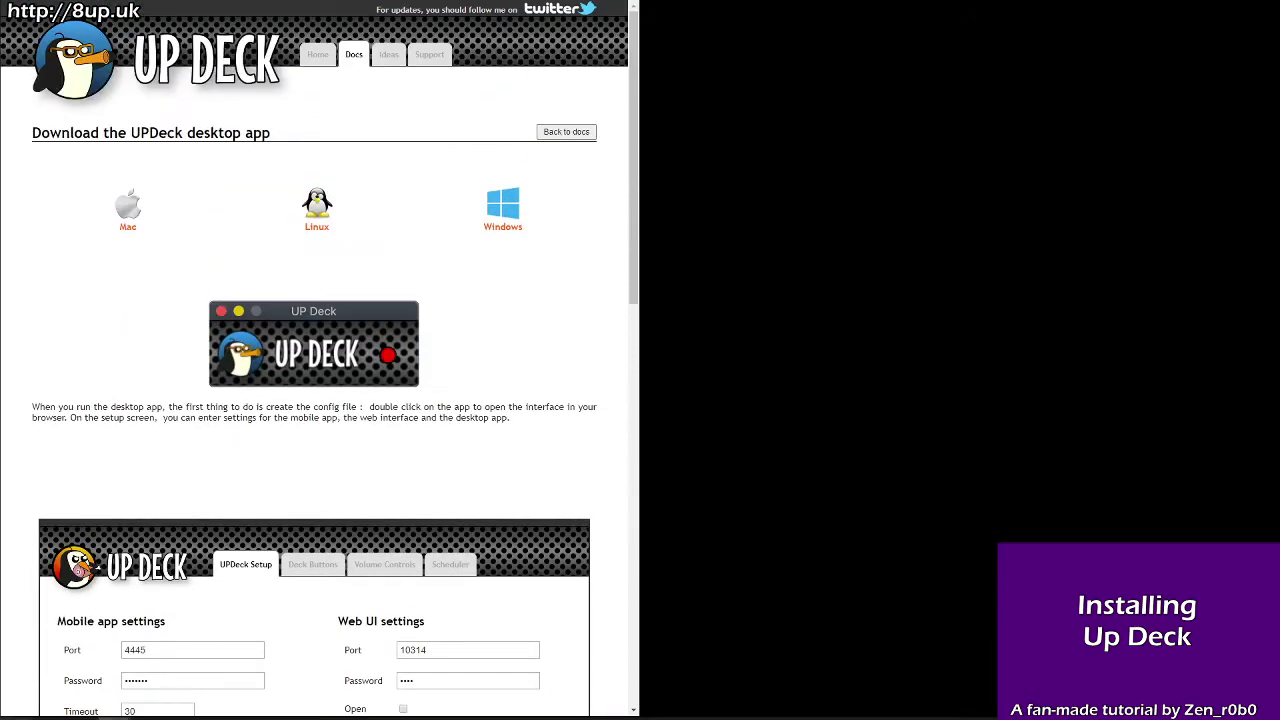
left_click(16, 710)
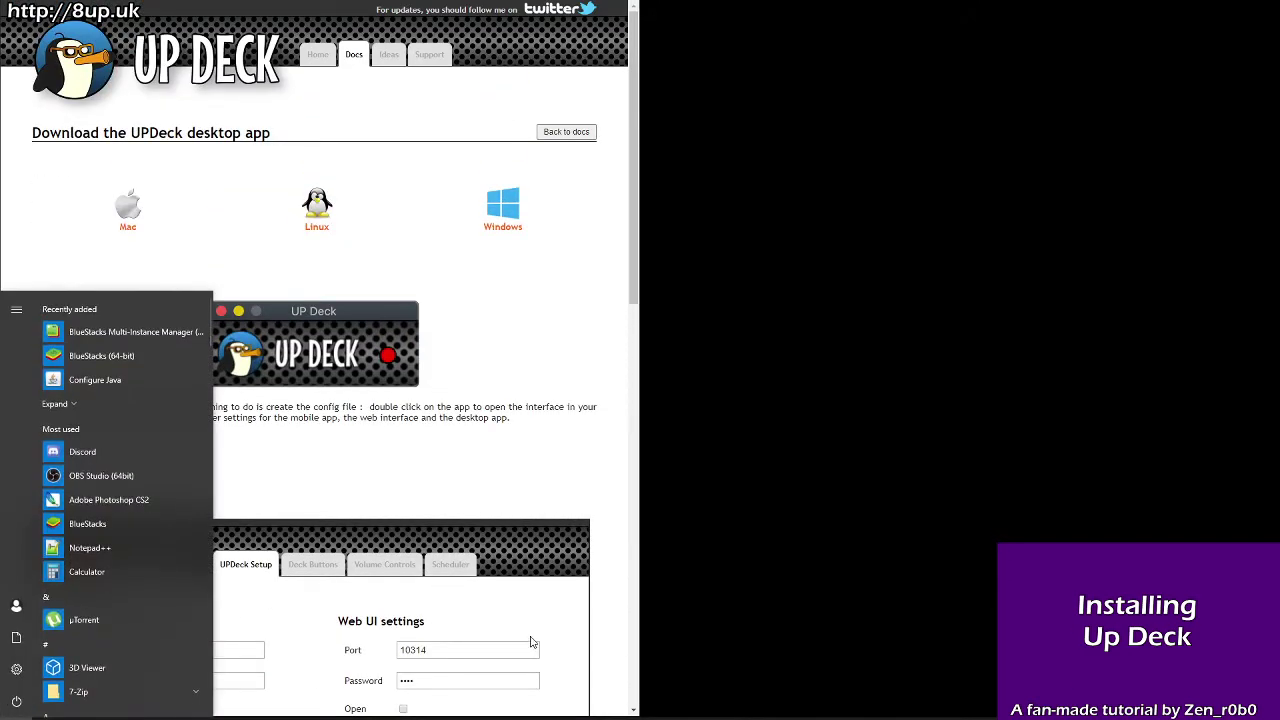
left_click(16, 710)
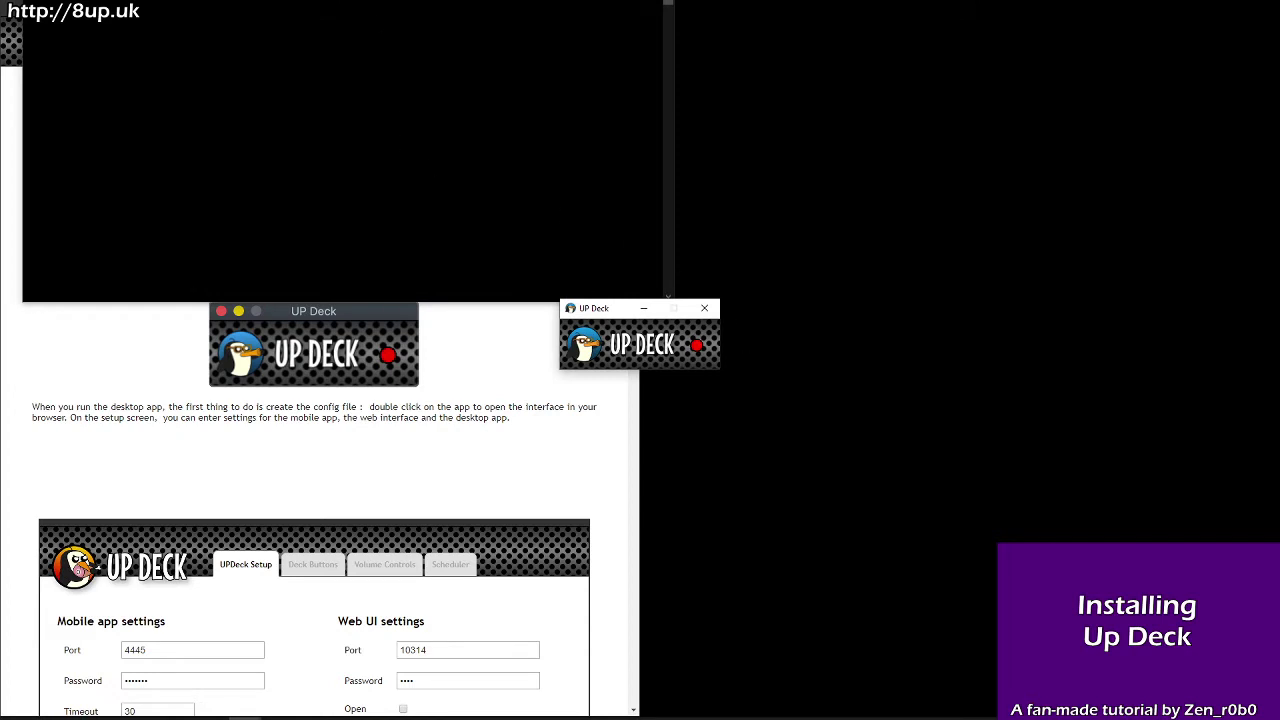
left_click_drag(391, 14, 1001, 386)
left_click_drag(614, 312, 826, 422)
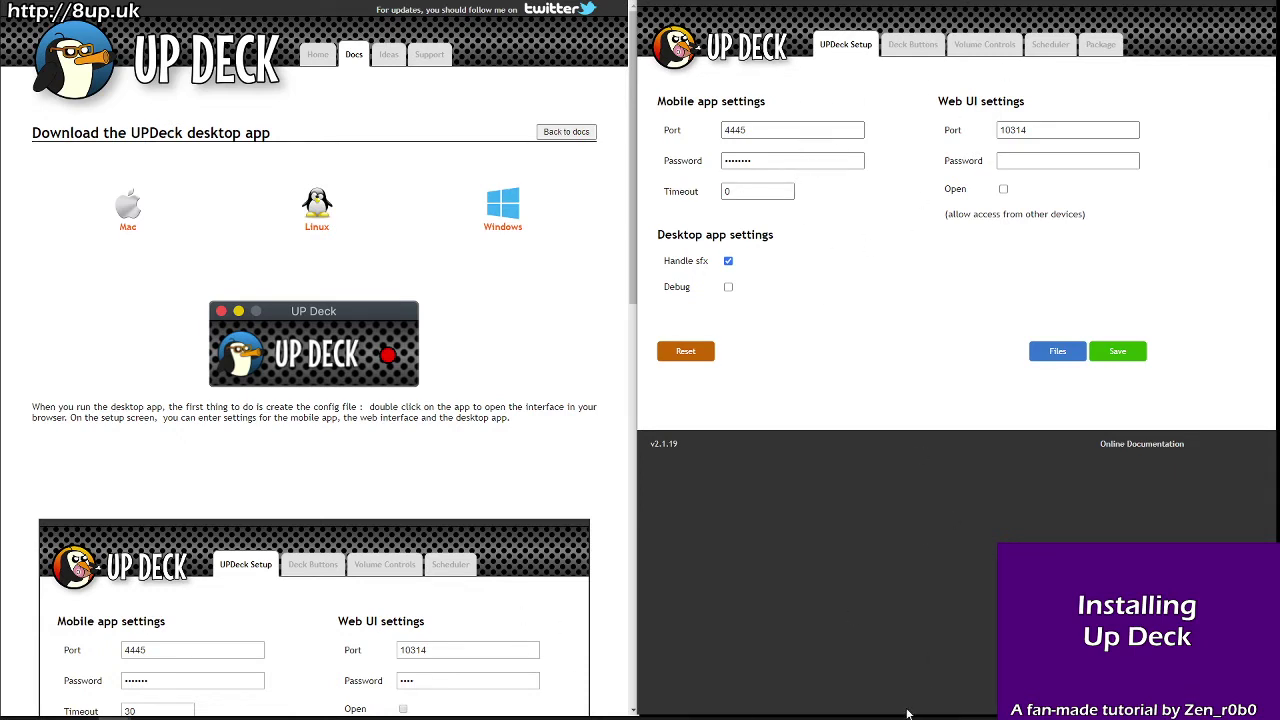
Step: Check the mobile app port 4445 and web UI port 10314, then enter a new mobile app password
mouse_move(904, 712)
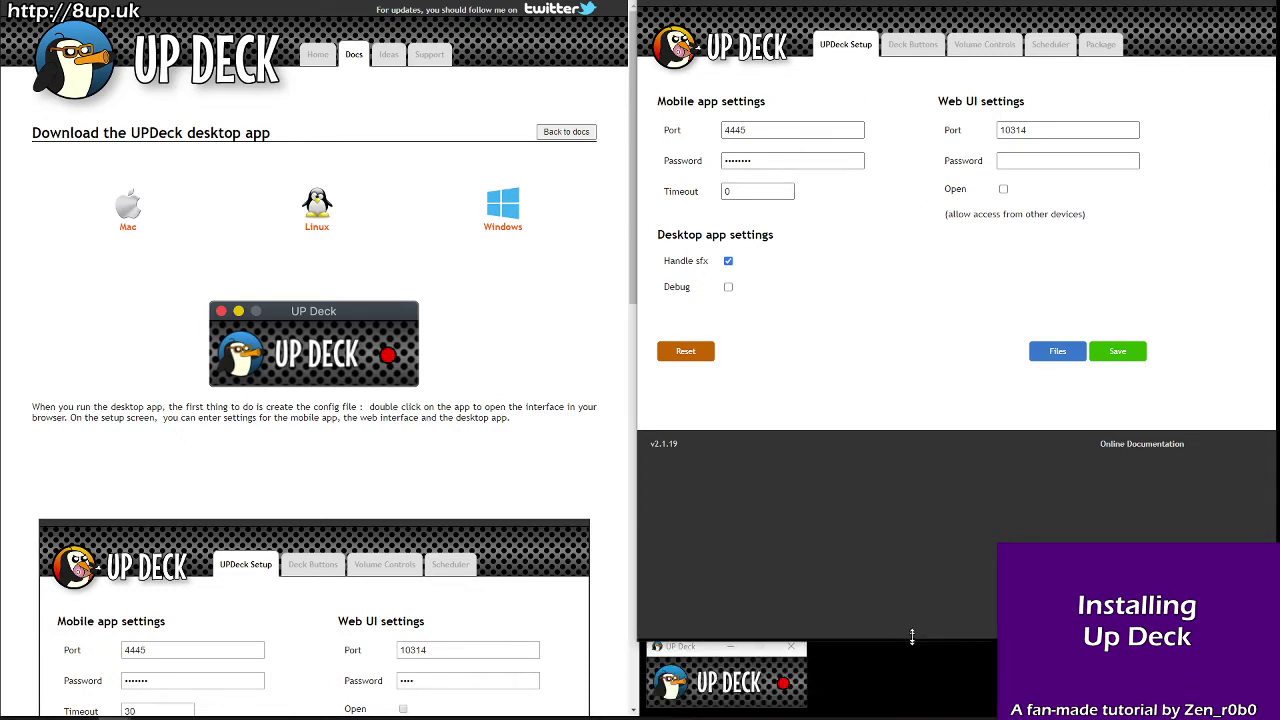
left_click(684, 650)
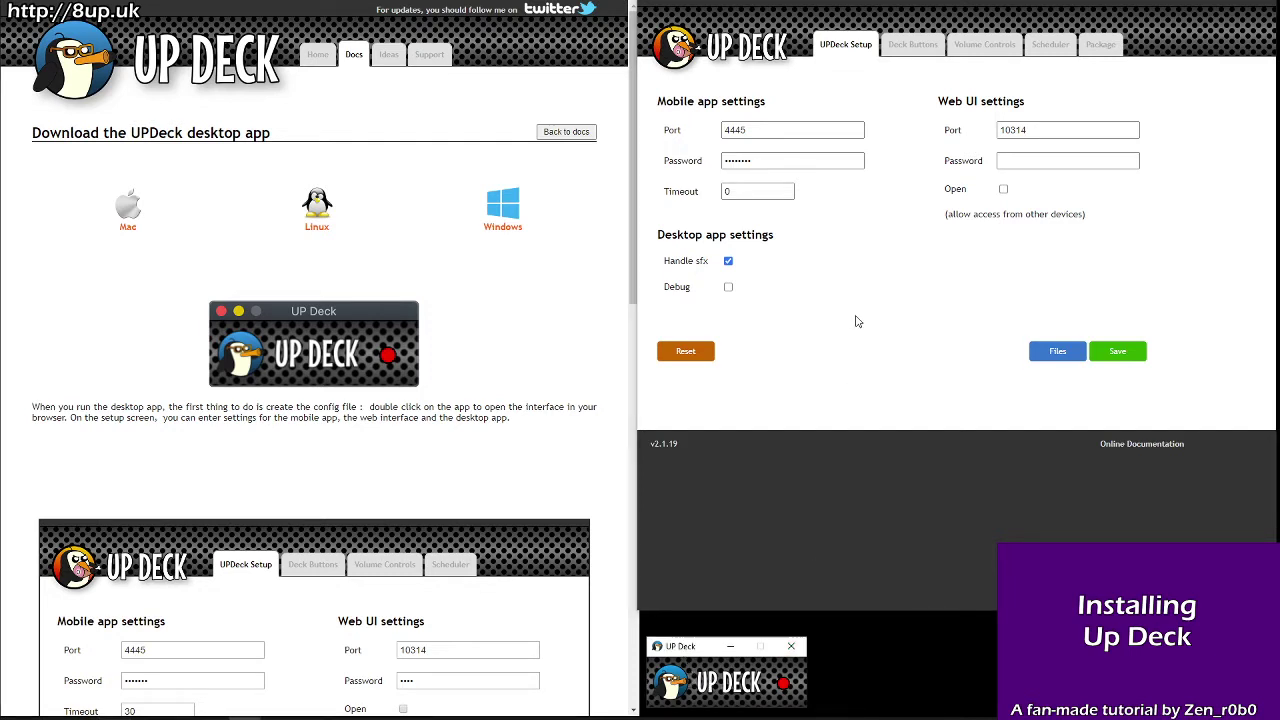
left_click(852, 285)
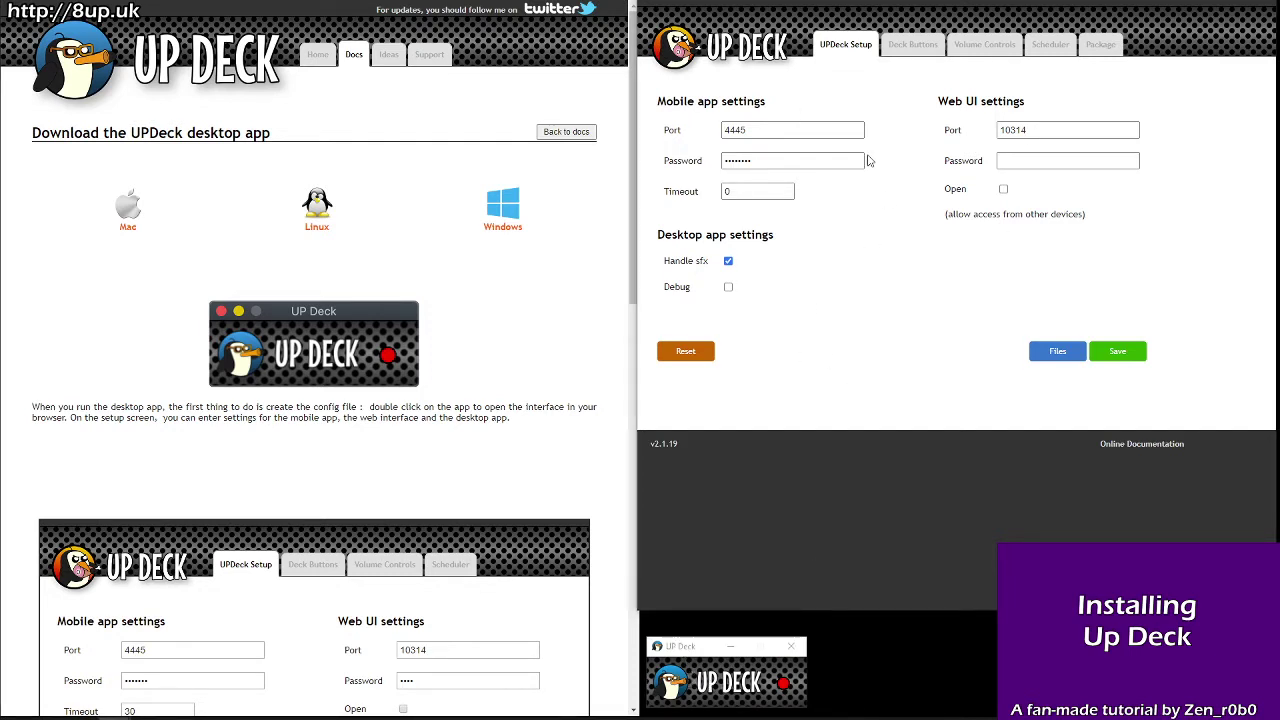
scroll(477, 405, "down", 5)
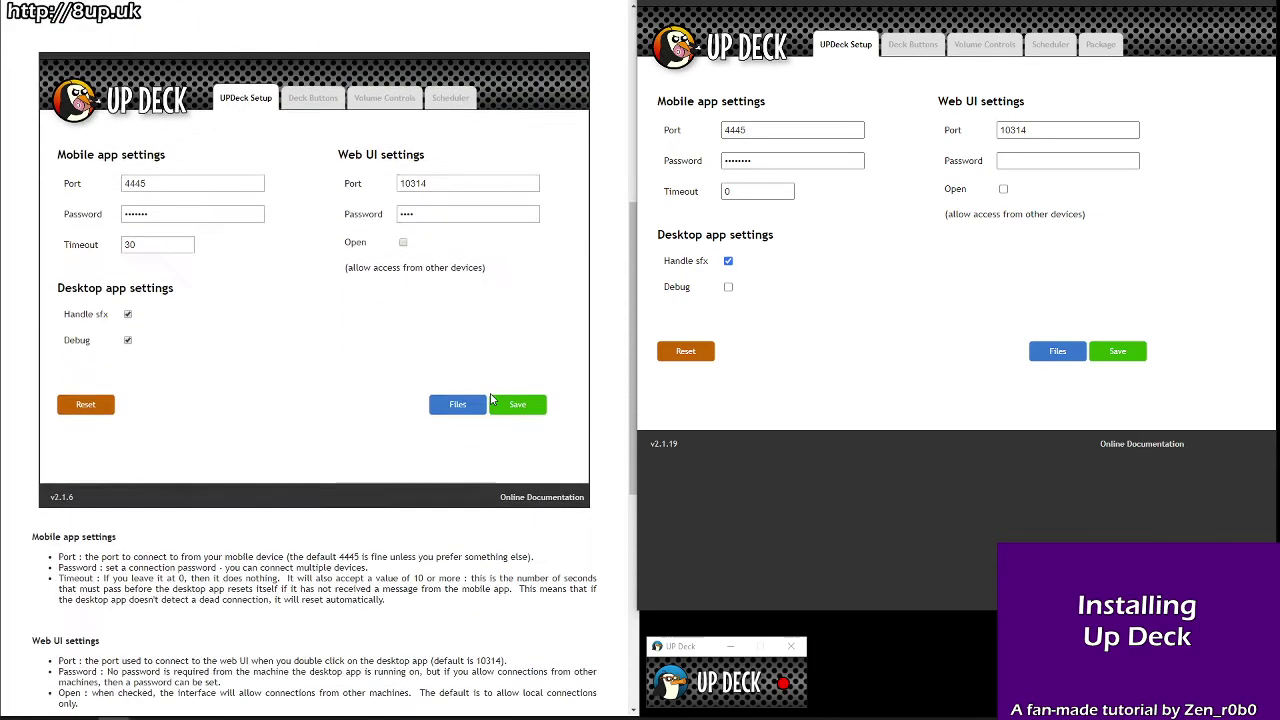
left_click(818, 131)
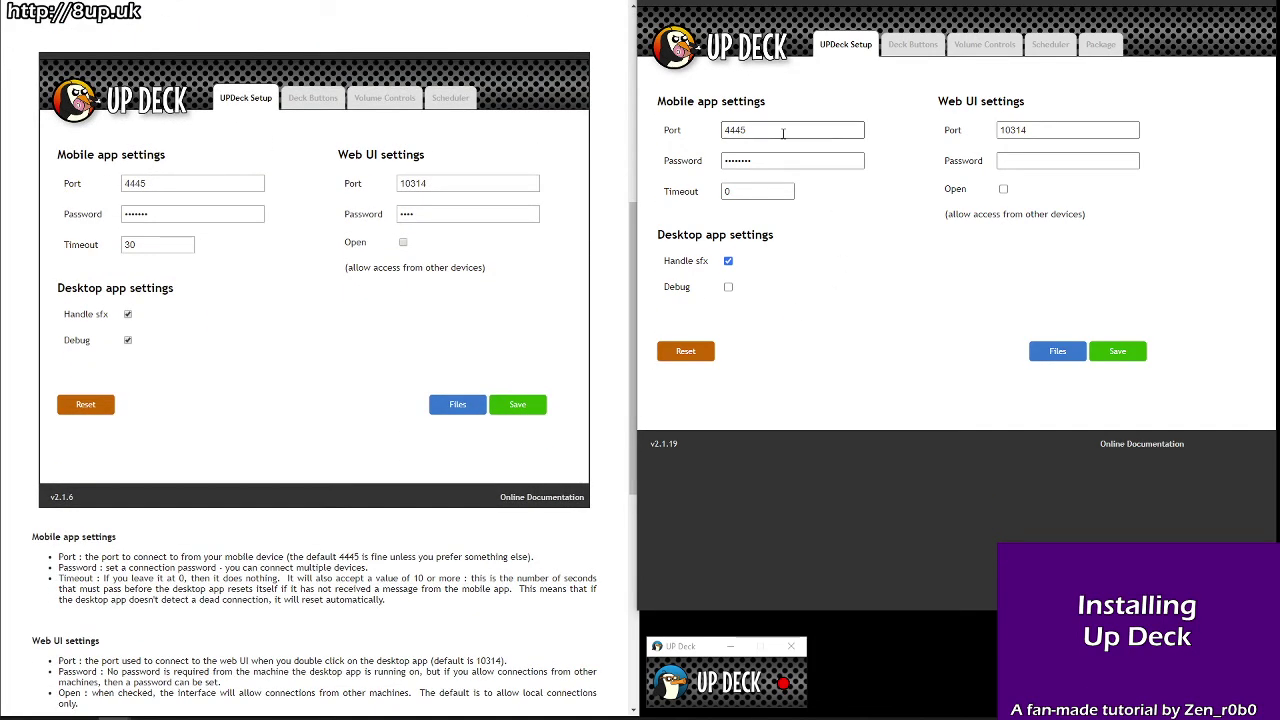
left_click(1068, 131)
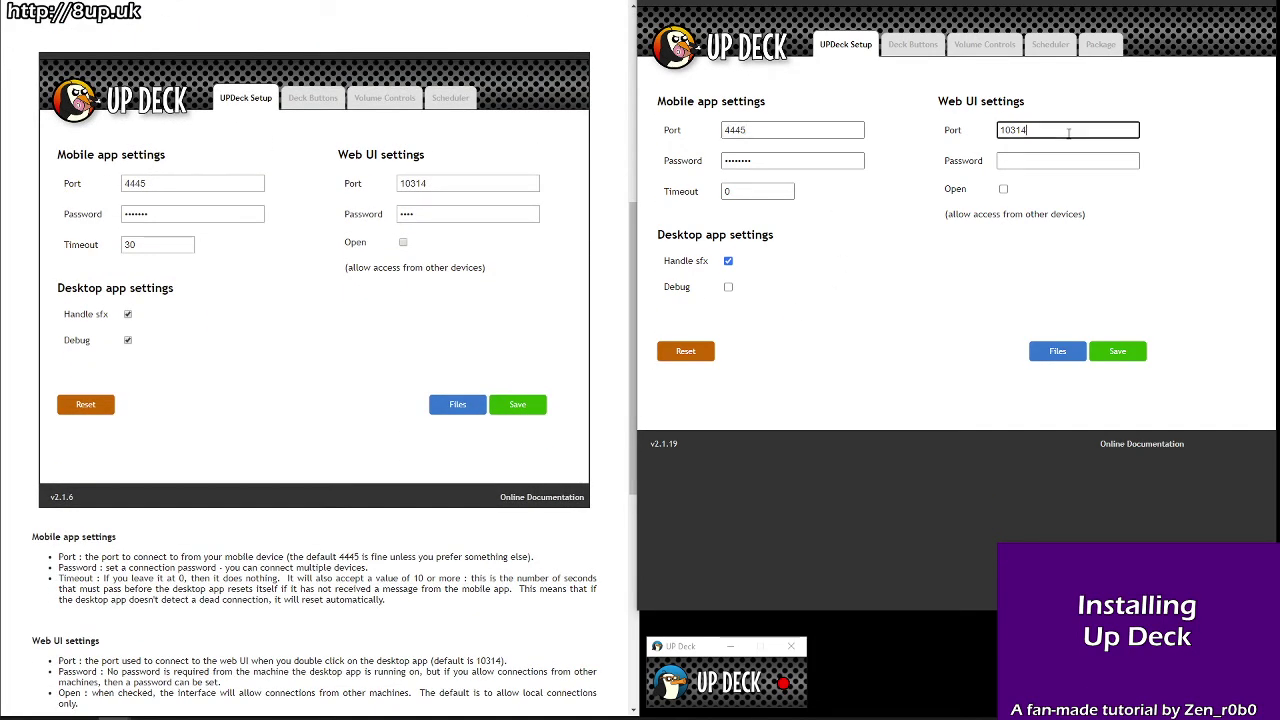
double_click(800, 160)
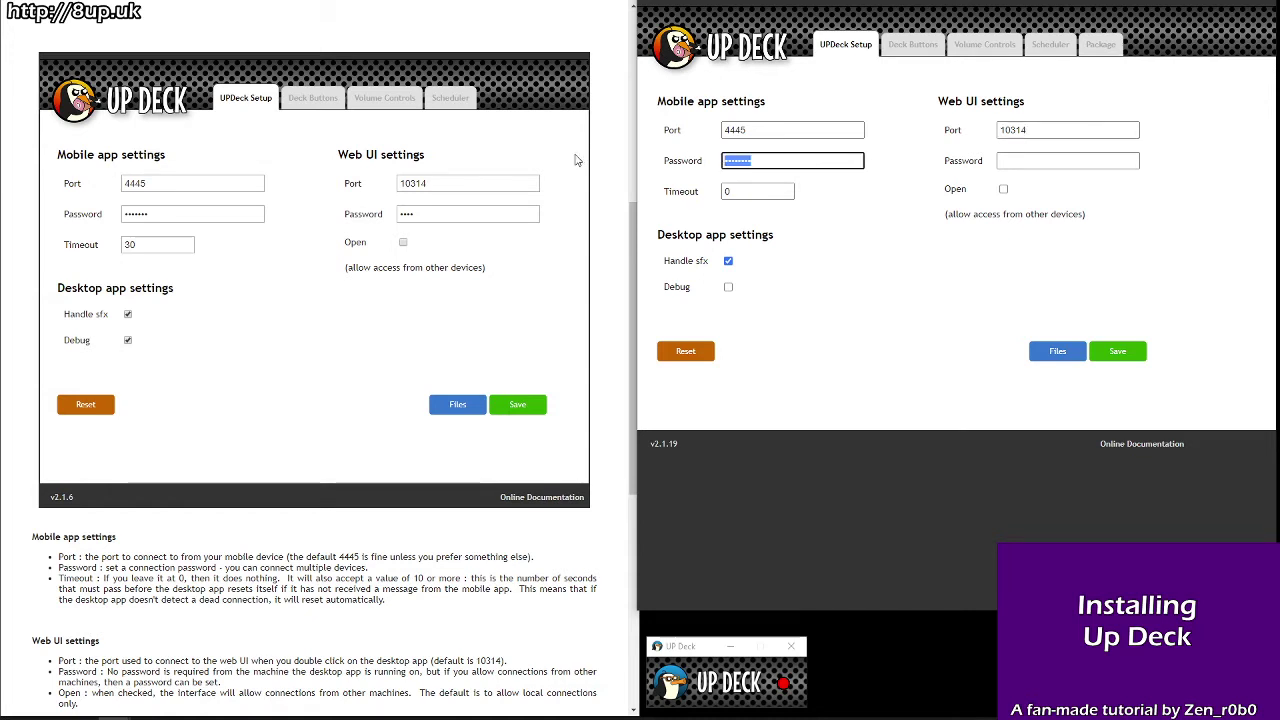
type("123456")
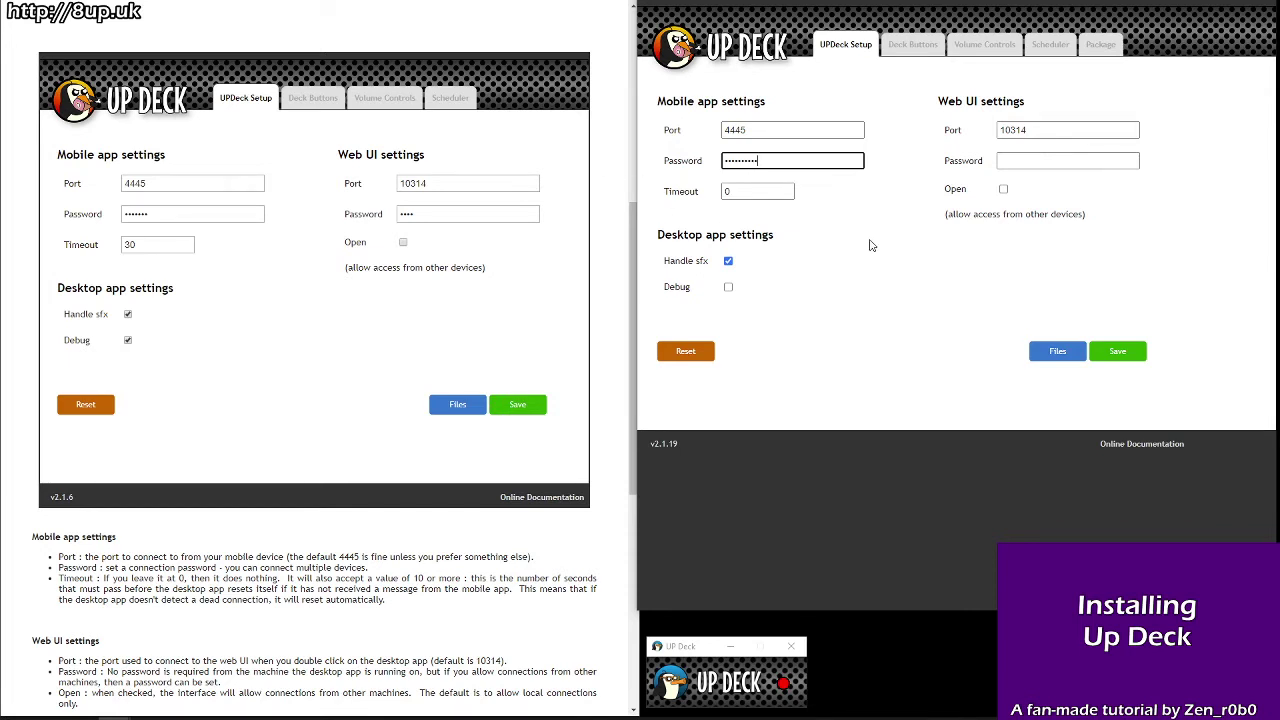
Step: Leave the Timeout setting at 0
left_click(750, 193)
left_click_drag(750, 193, 701, 197)
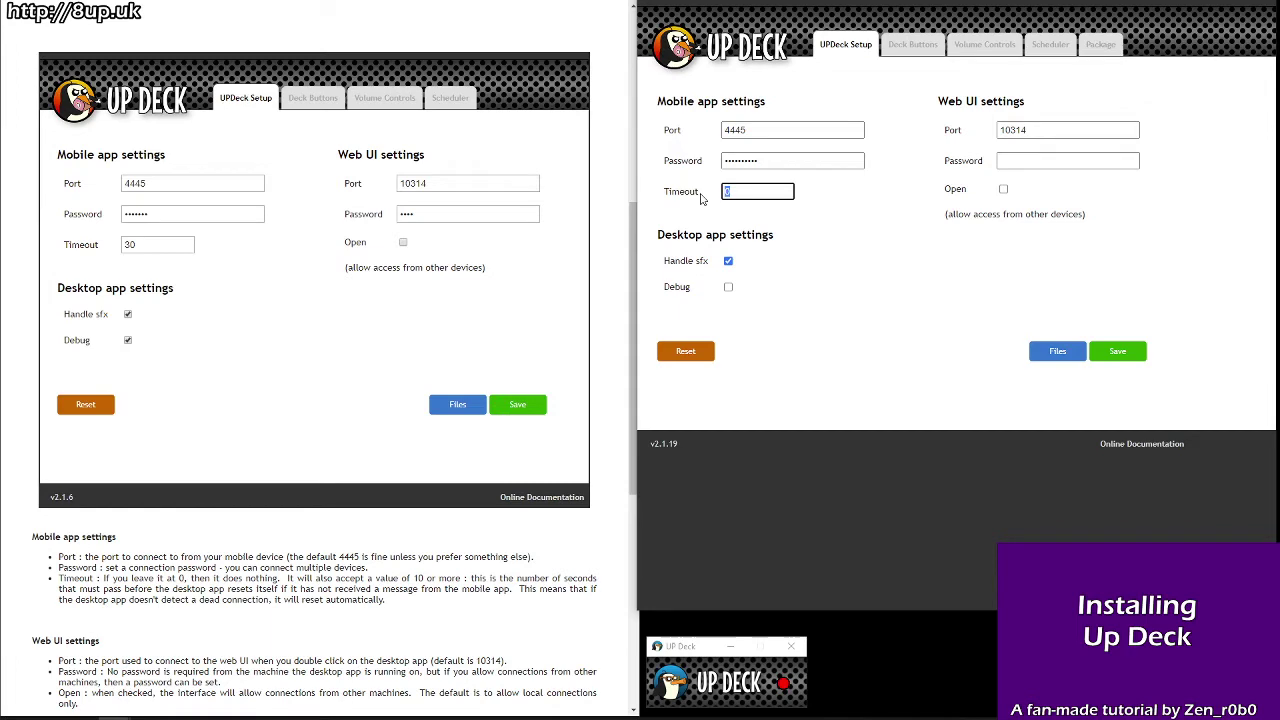
left_click(815, 243)
scroll(388, 397, "down", 3)
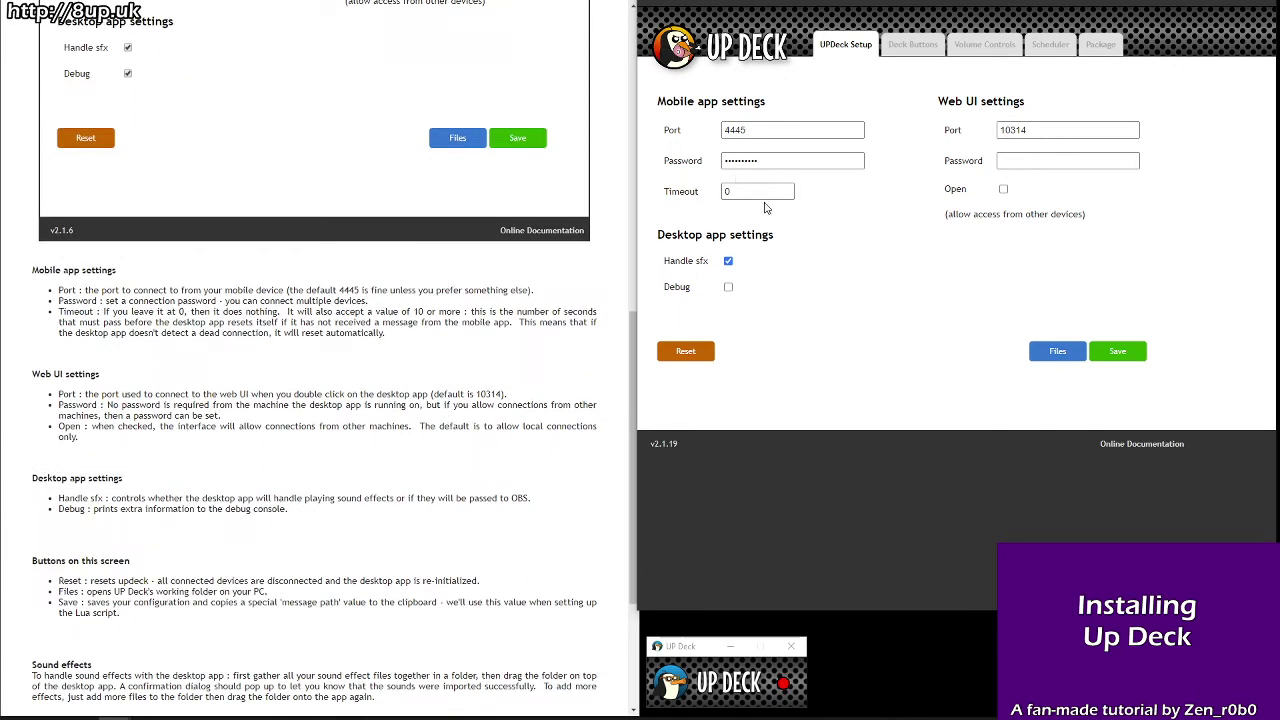
double_click(763, 188)
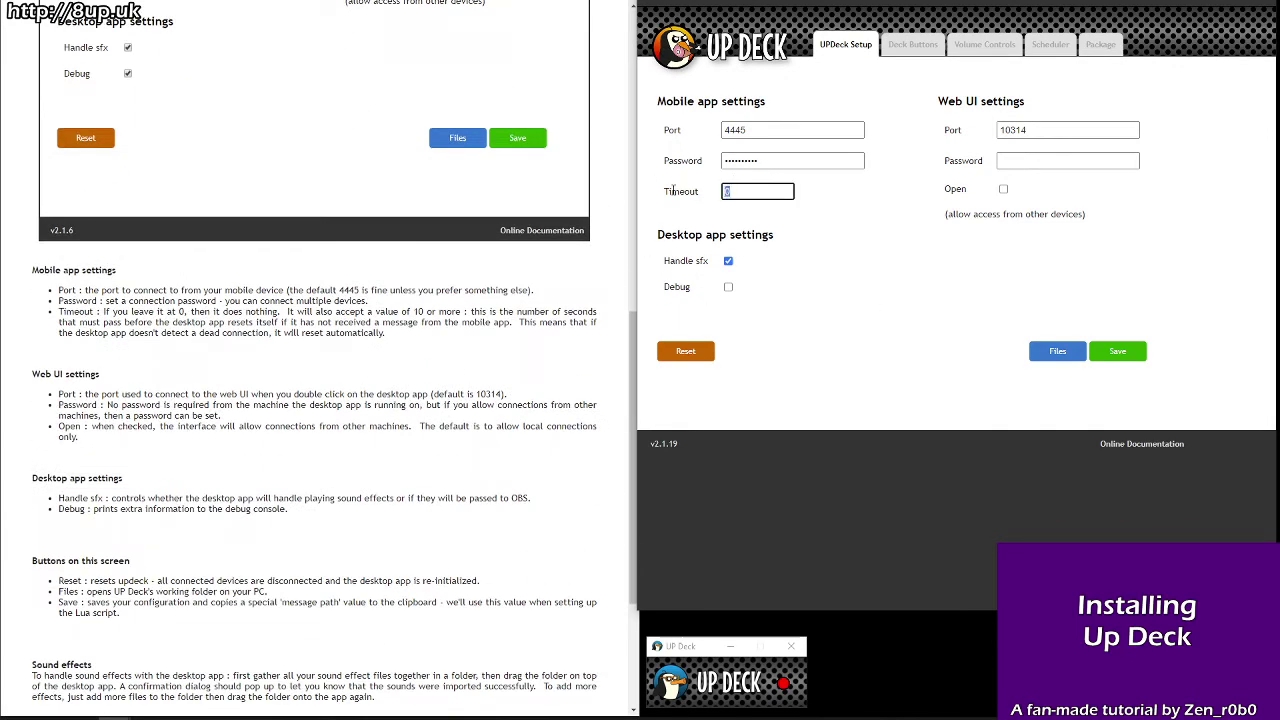
left_click(859, 256)
Step: Bring up the LÖVE debug console and then hide it again
mouse_move(250, 714)
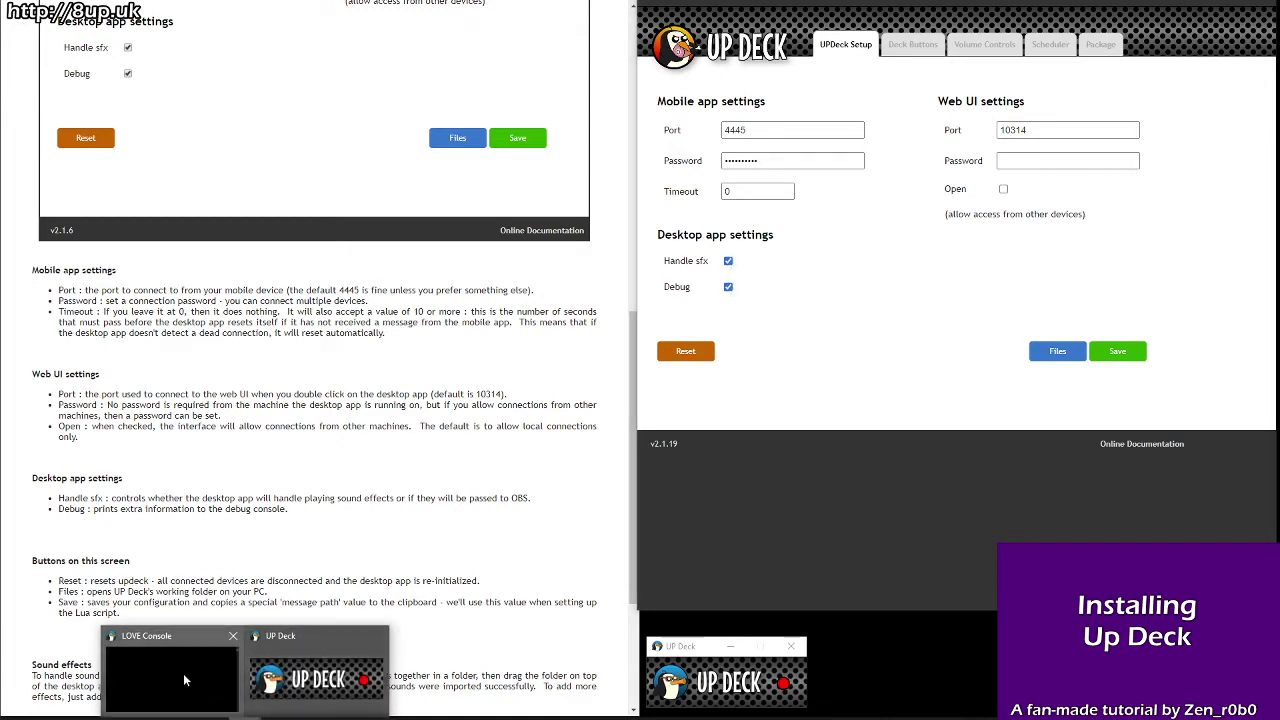
left_click(184, 680)
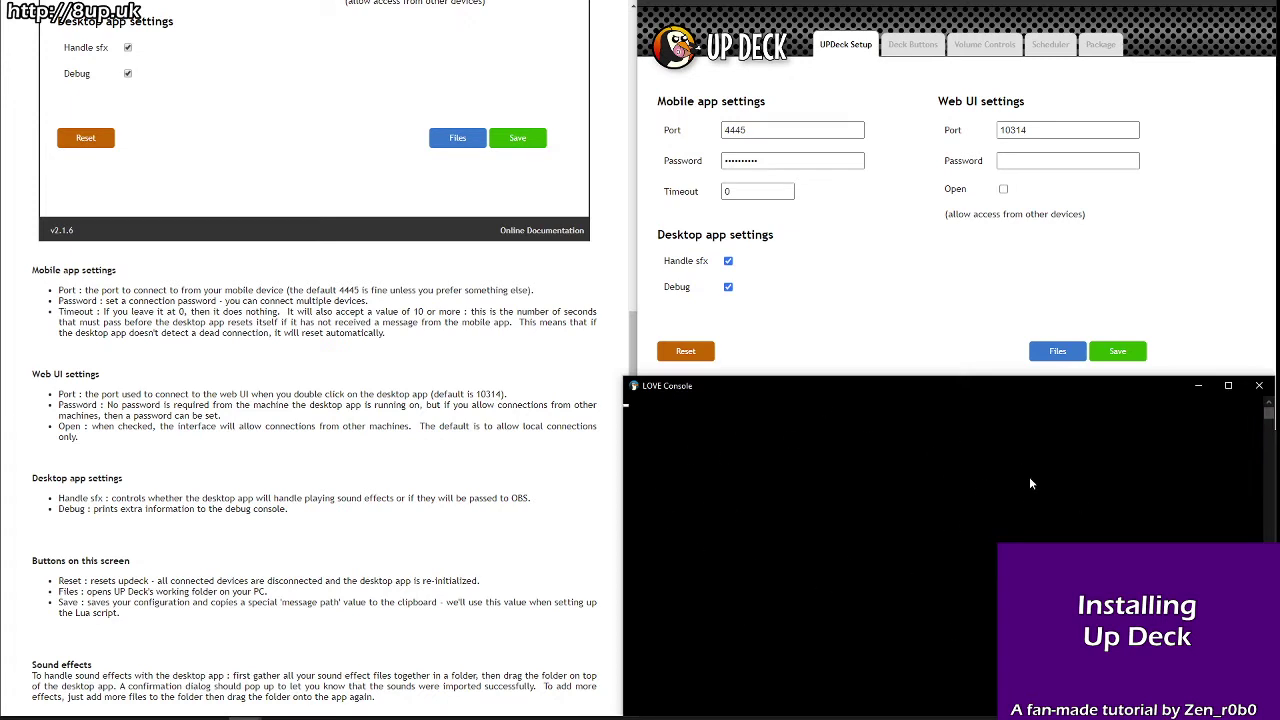
left_click(1198, 387)
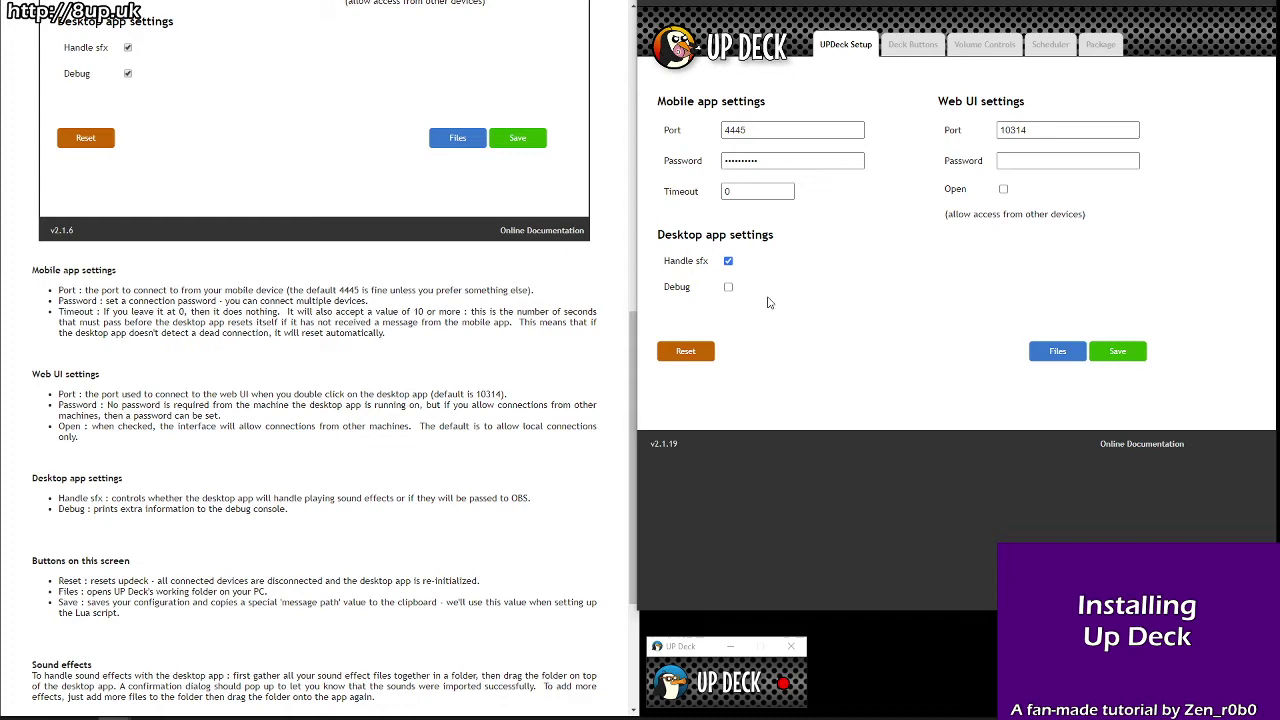
left_click(1126, 354)
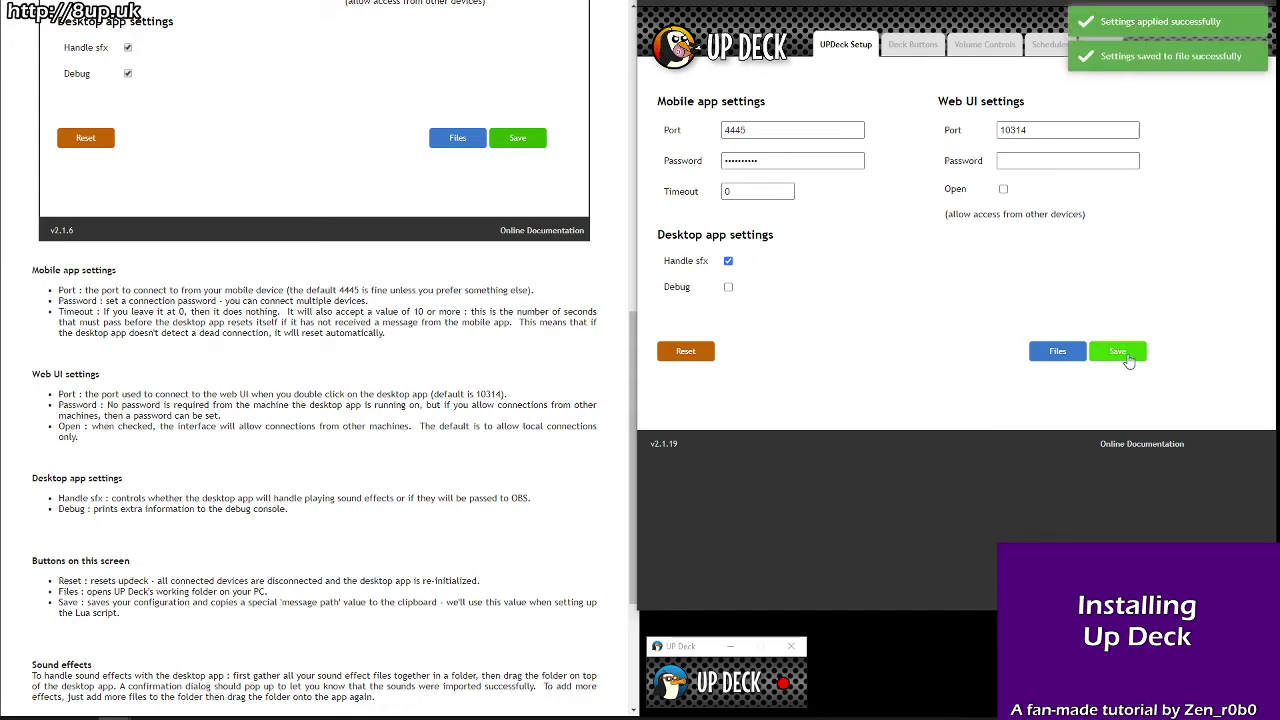
left_click(1051, 354)
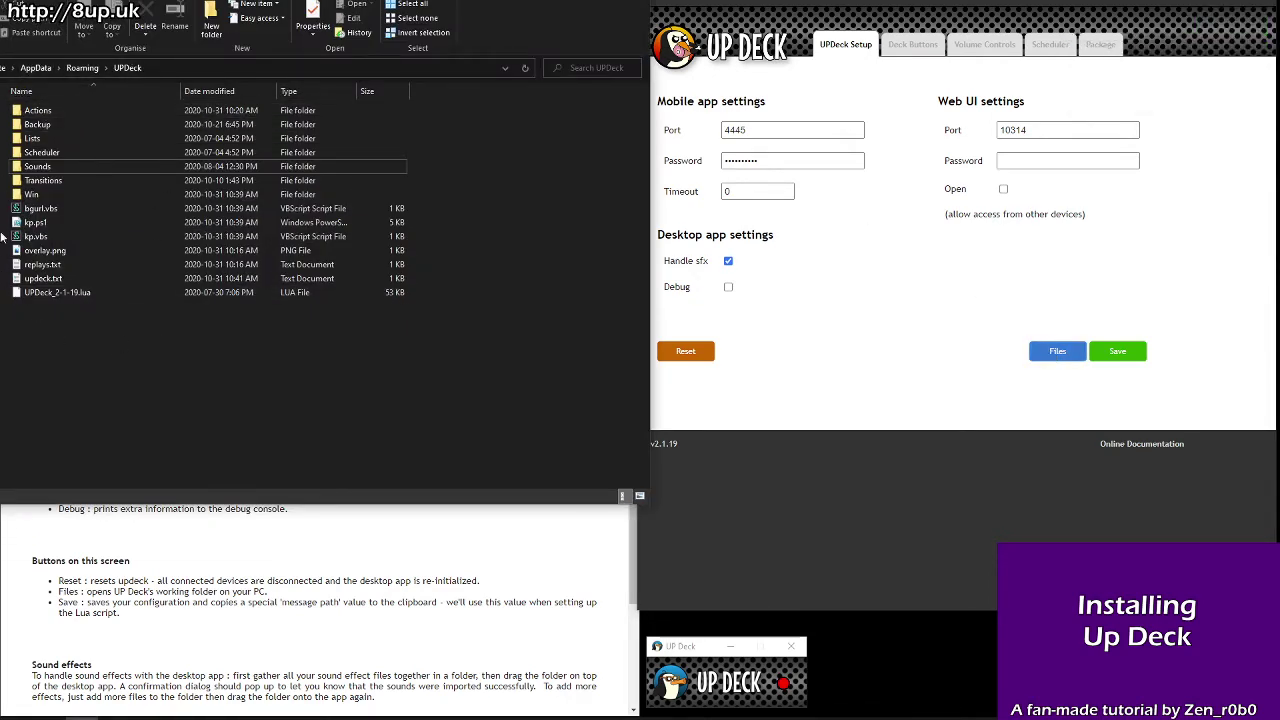
key("alt+F4")
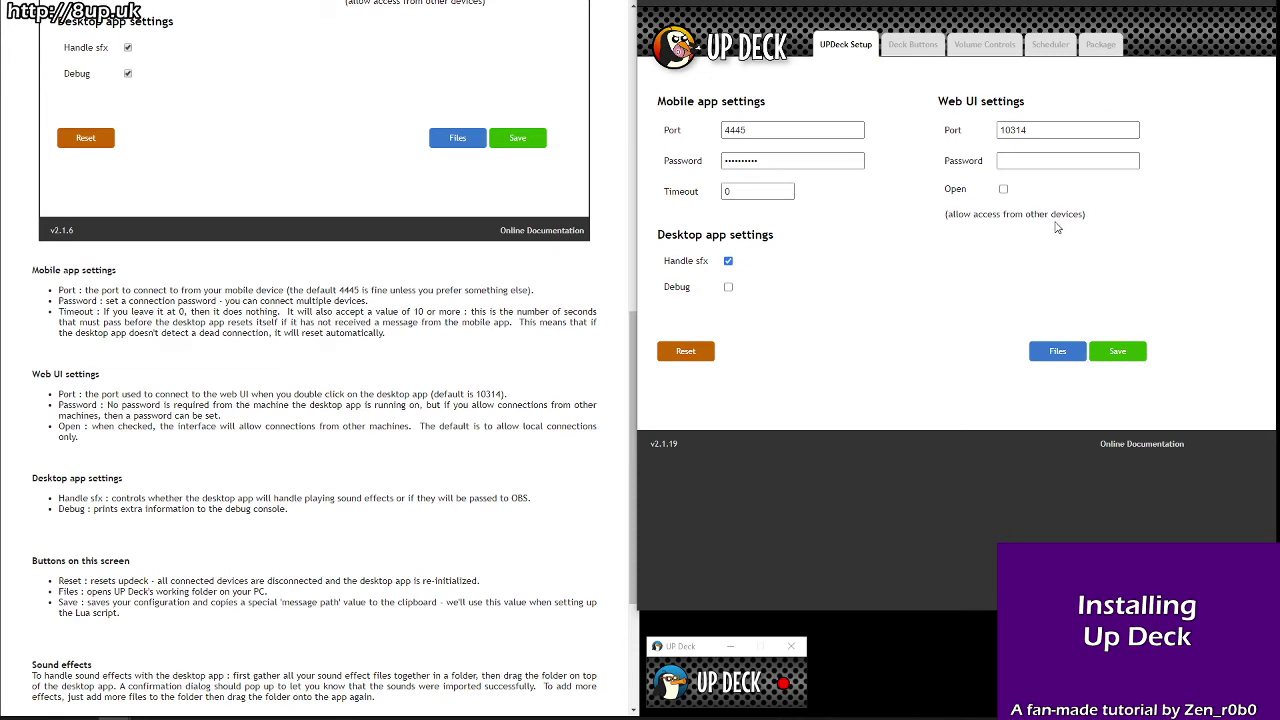
Step: Save the Up Deck setup settings again and go to the 'Download the OBS lua script' docs page
left_click(1120, 352)
scroll(433, 476, "down", 3)
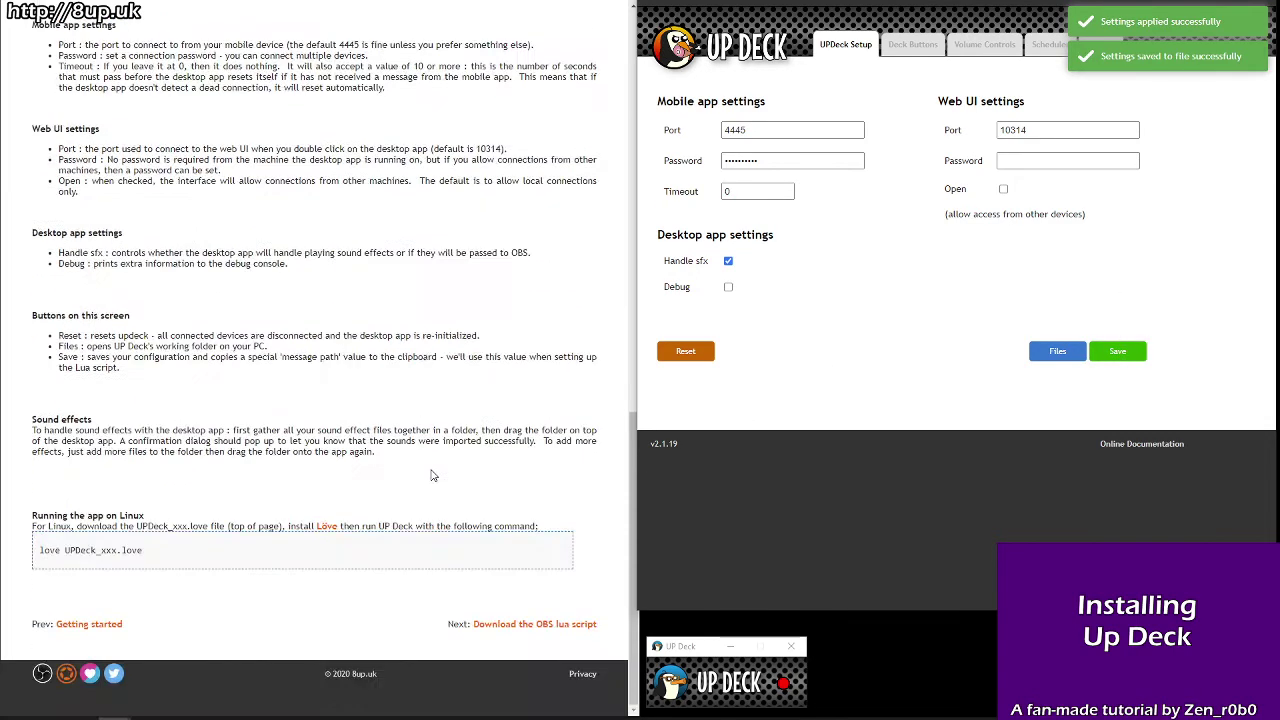
left_click(555, 632)
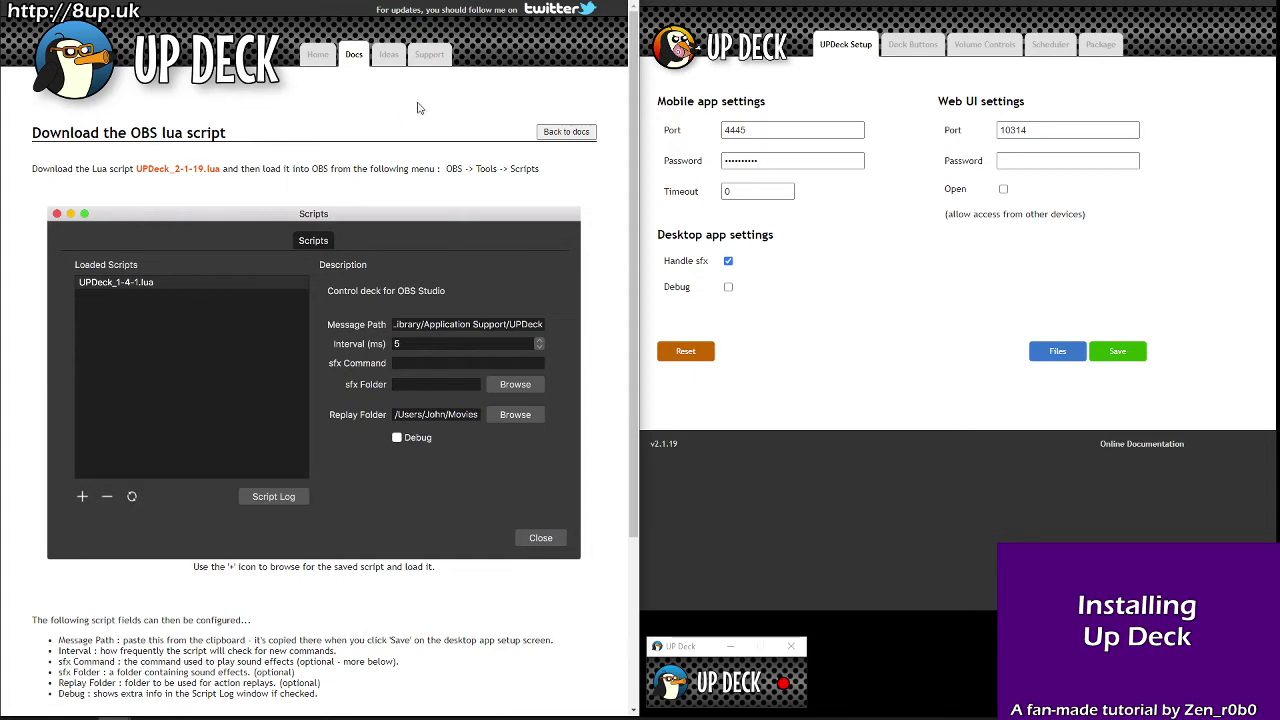
Step: Download UPDeck_2-1-19.lua into the UpDeck folder
left_click_drag(62, 135, 264, 144)
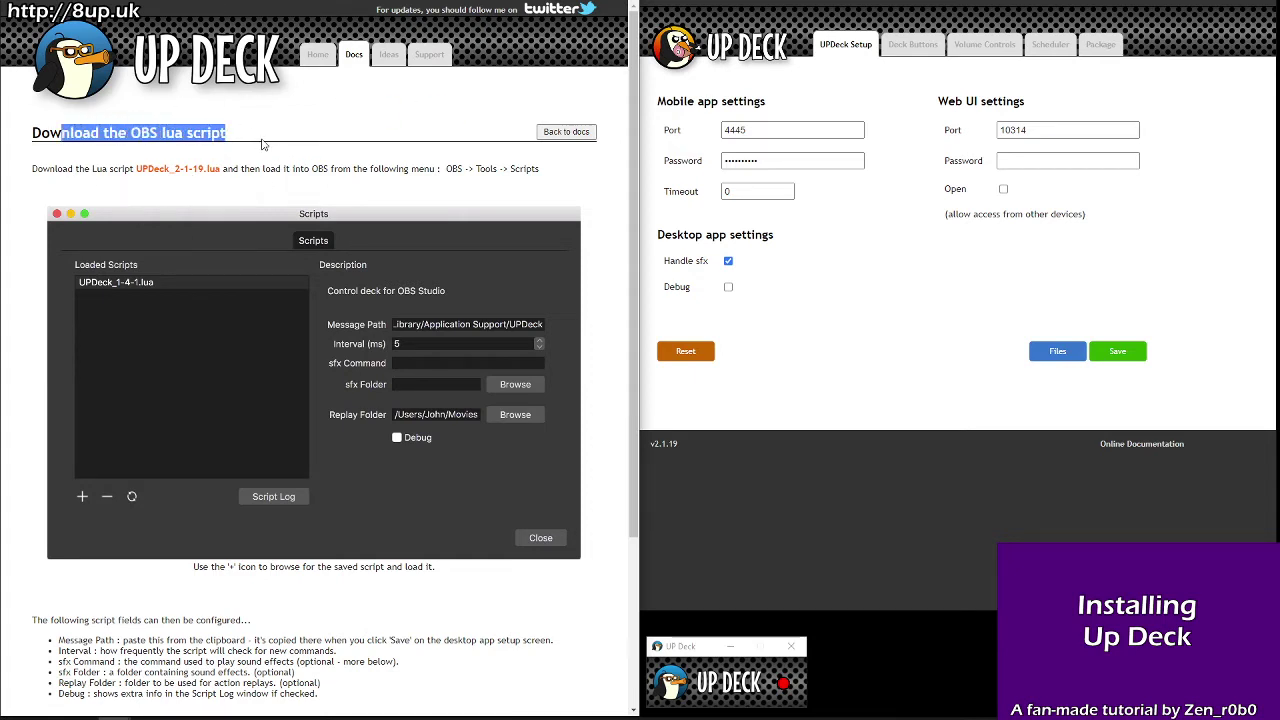
left_click(238, 169)
left_click(168, 170)
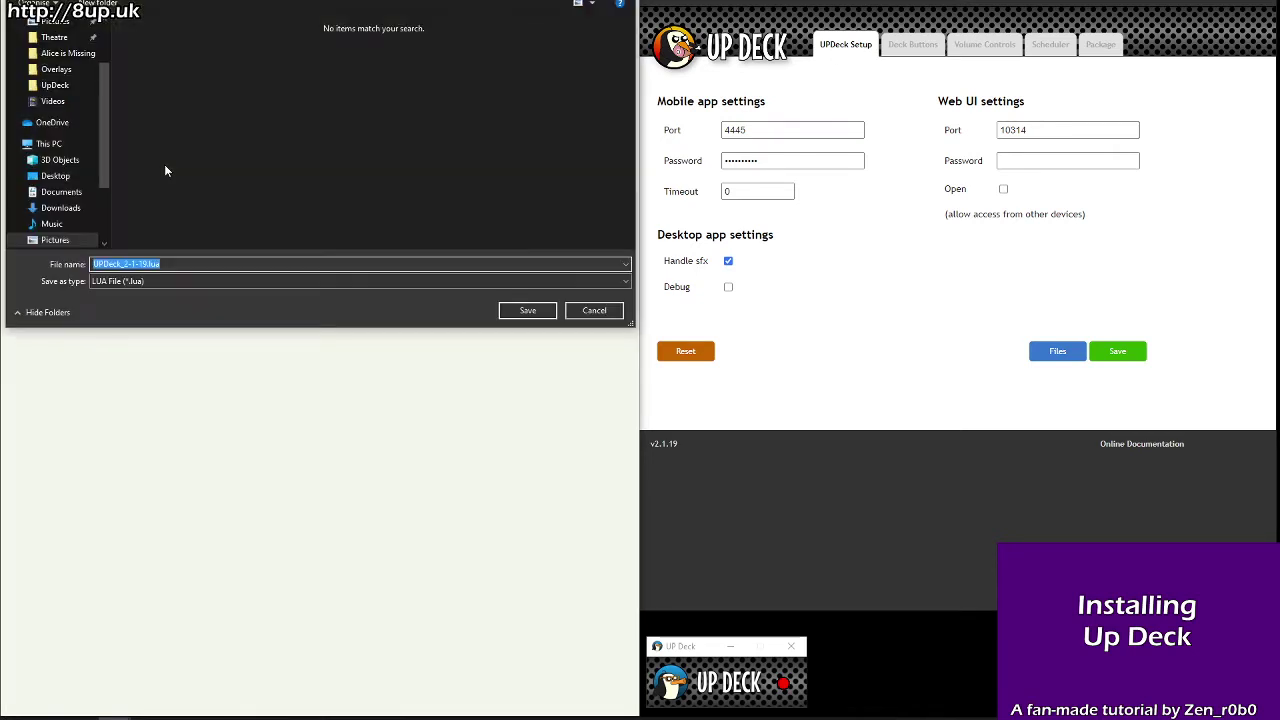
left_click(55, 85)
left_click(528, 311)
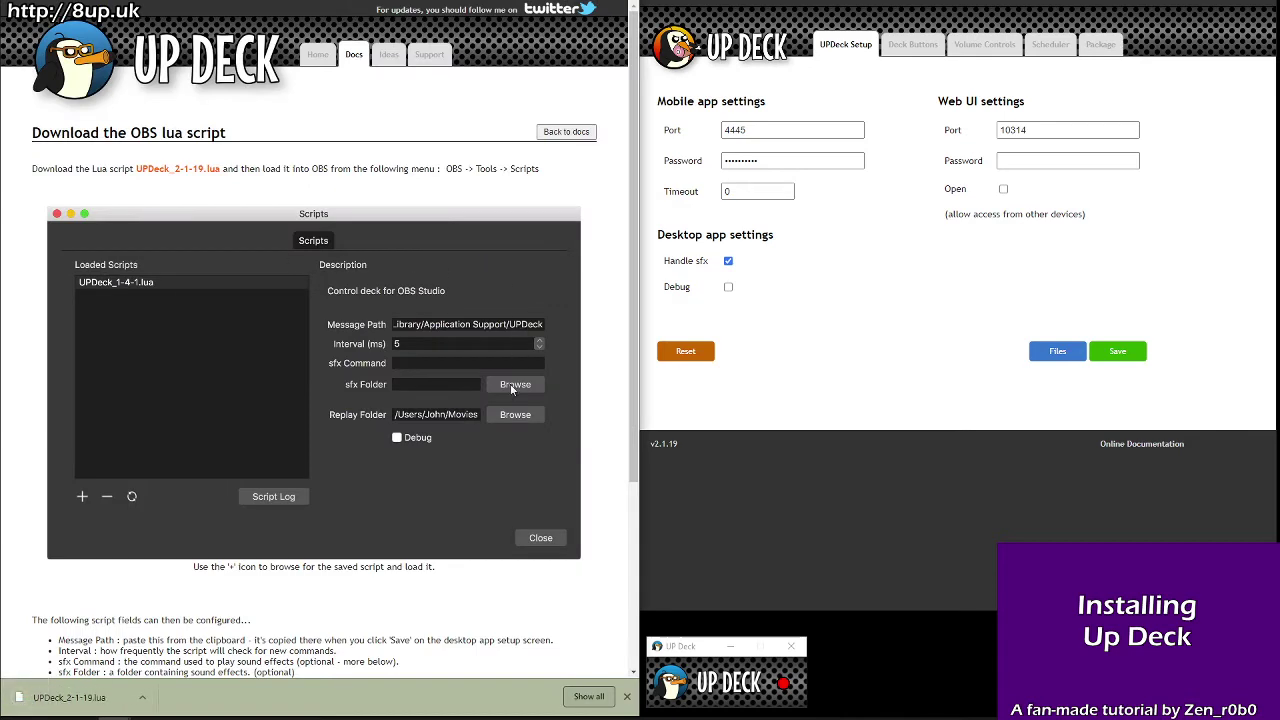
scroll(444, 331, "down", 2)
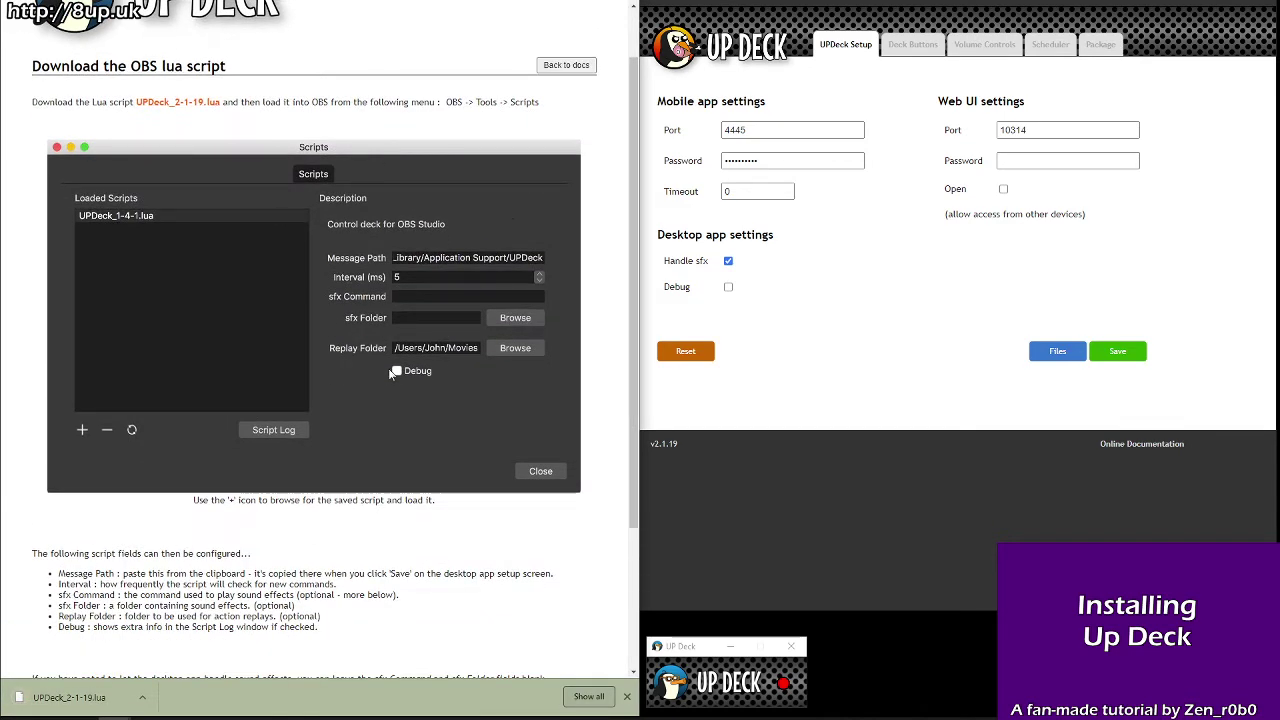
scroll(422, 255, "up", 2)
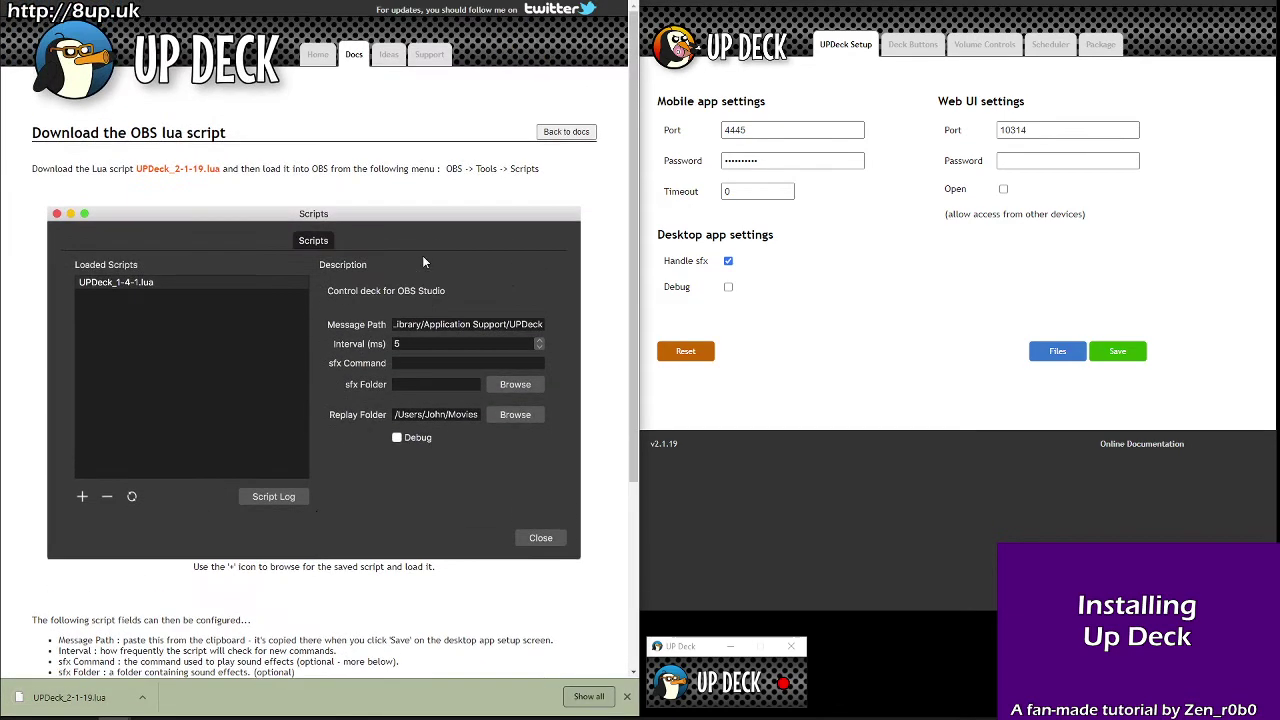
Step: Dismiss the finished download notice in the downloads bar
left_click(627, 696)
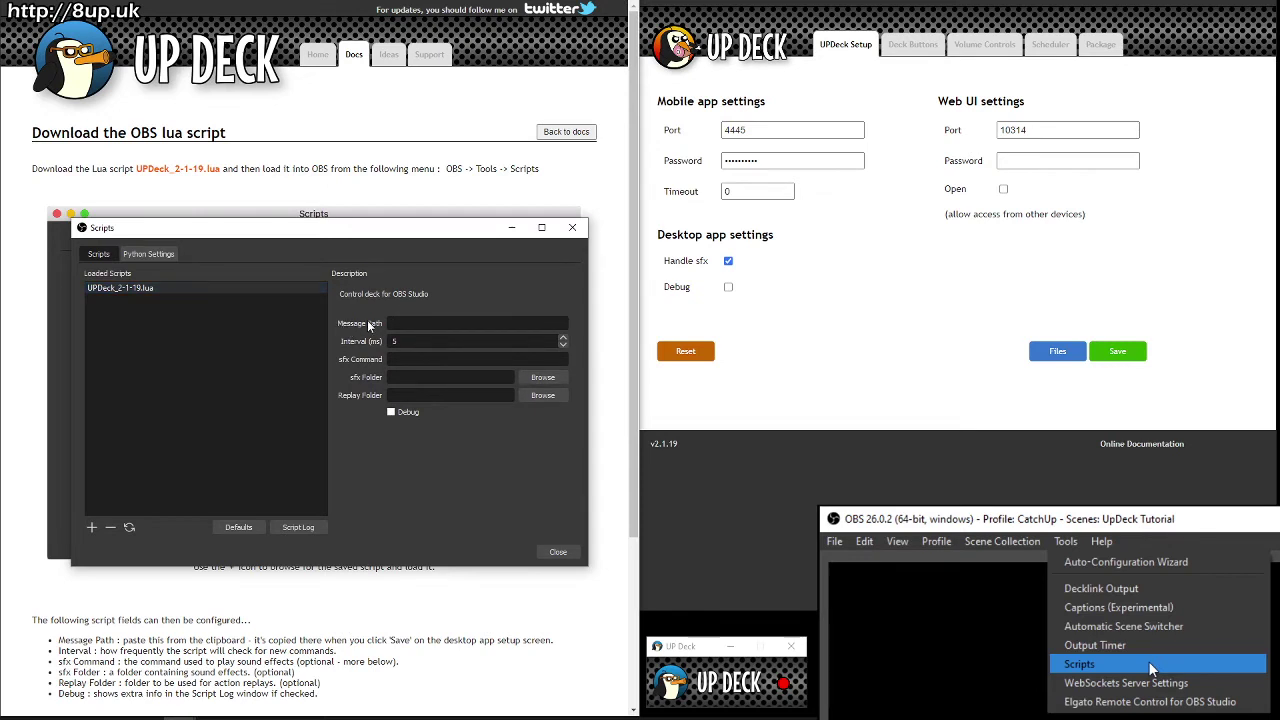
Step: Save Up Deck setup to copy the message path and paste it into the OBS script's Message Path
left_click(908, 316)
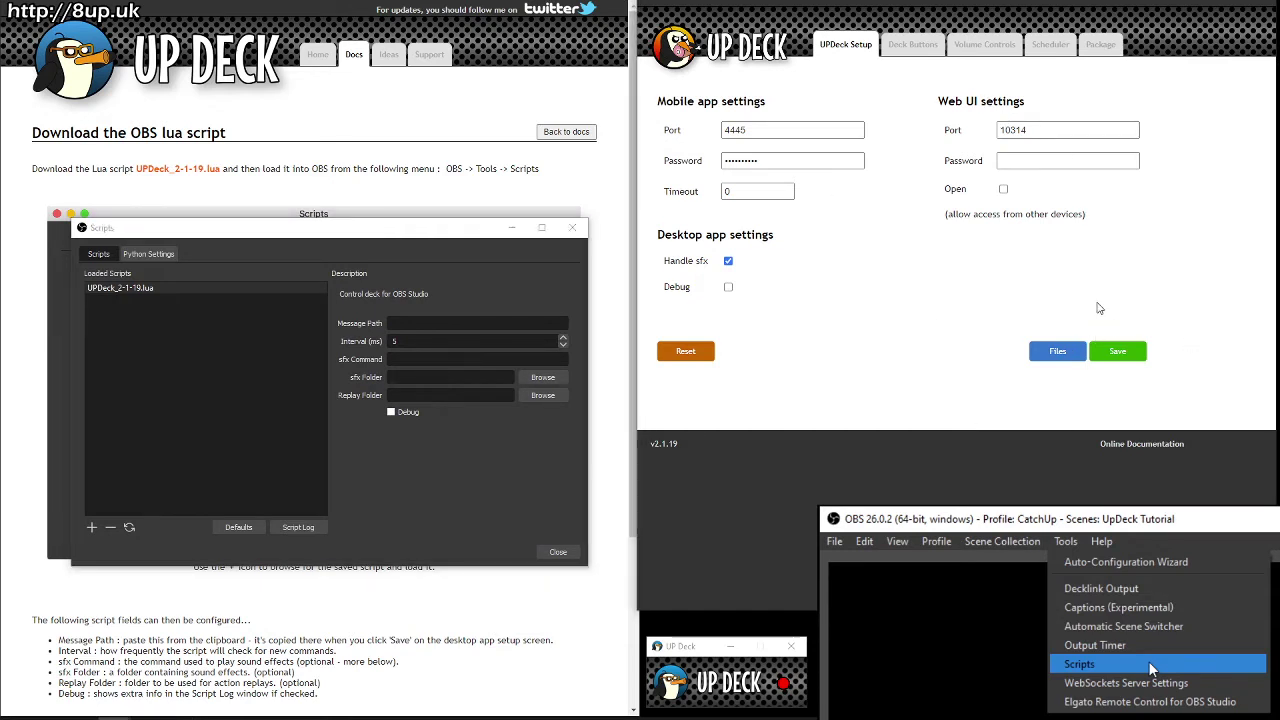
left_click(1133, 353)
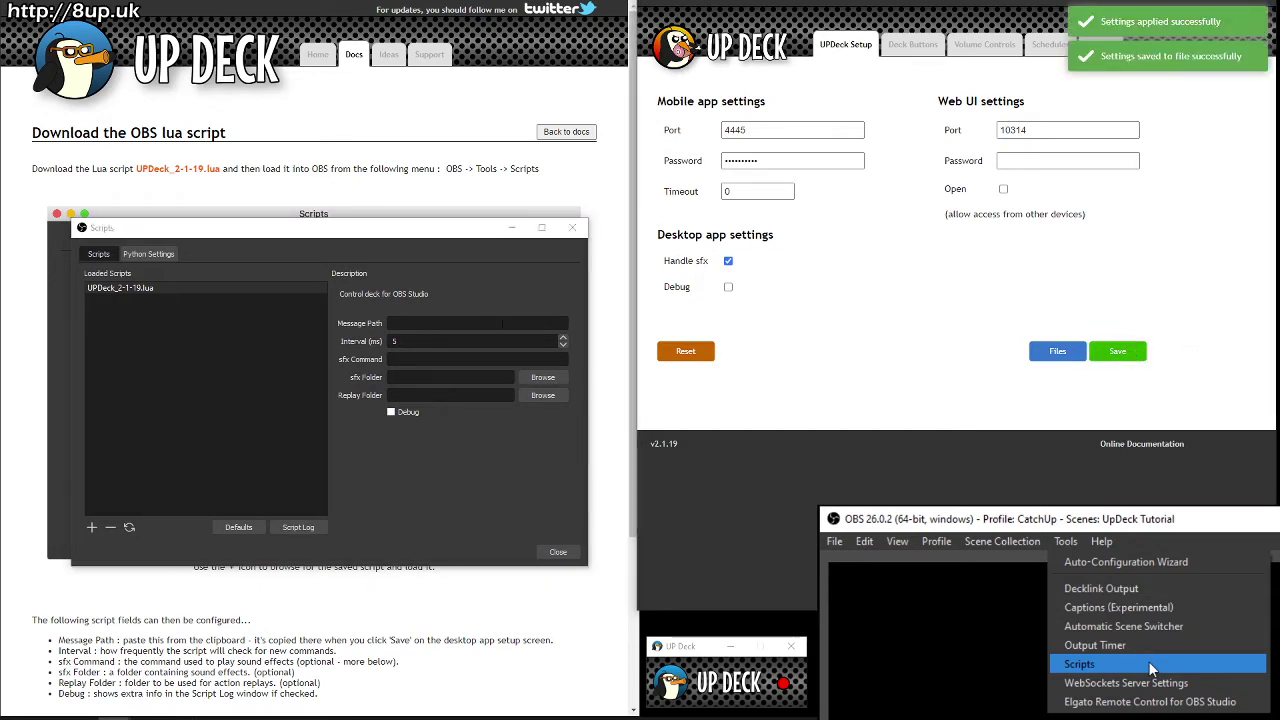
left_click(481, 324)
type("C:/Users/Kate/AppData/Roaming/UPDeck")
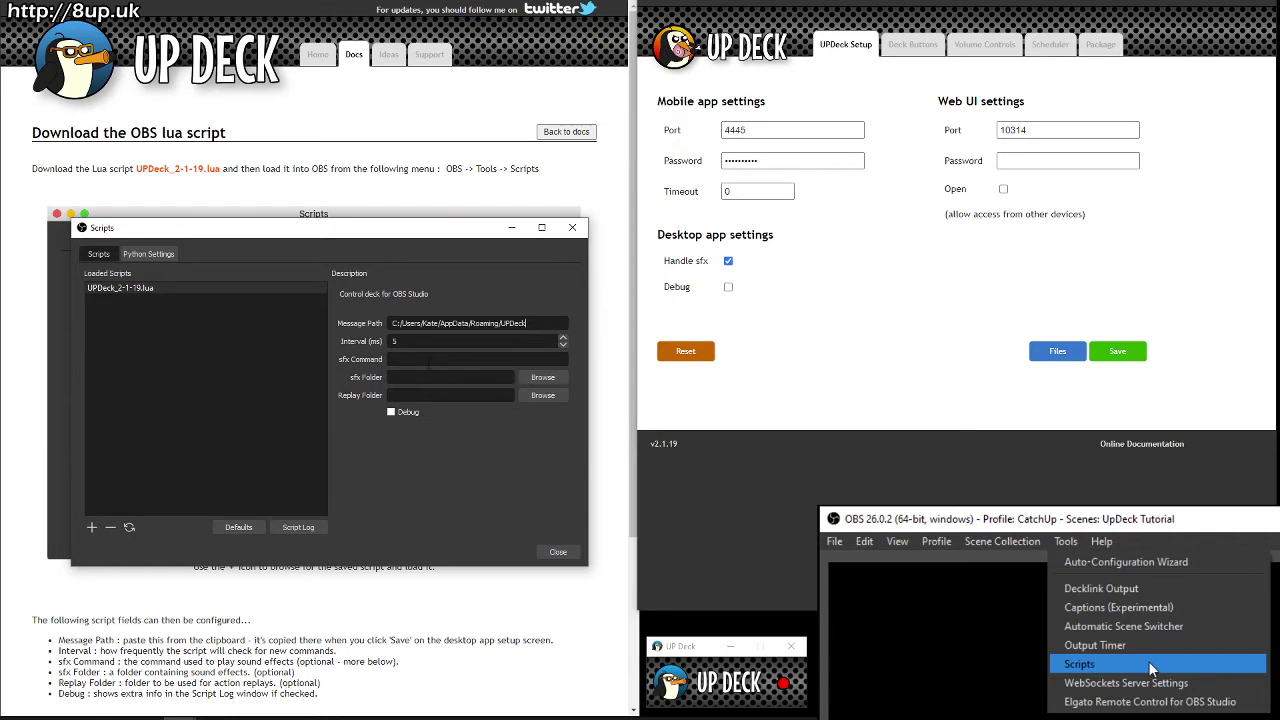
Step: Re-copy the message path from Up Deck setup and close the OBS Scripts window
triple_click(541, 321)
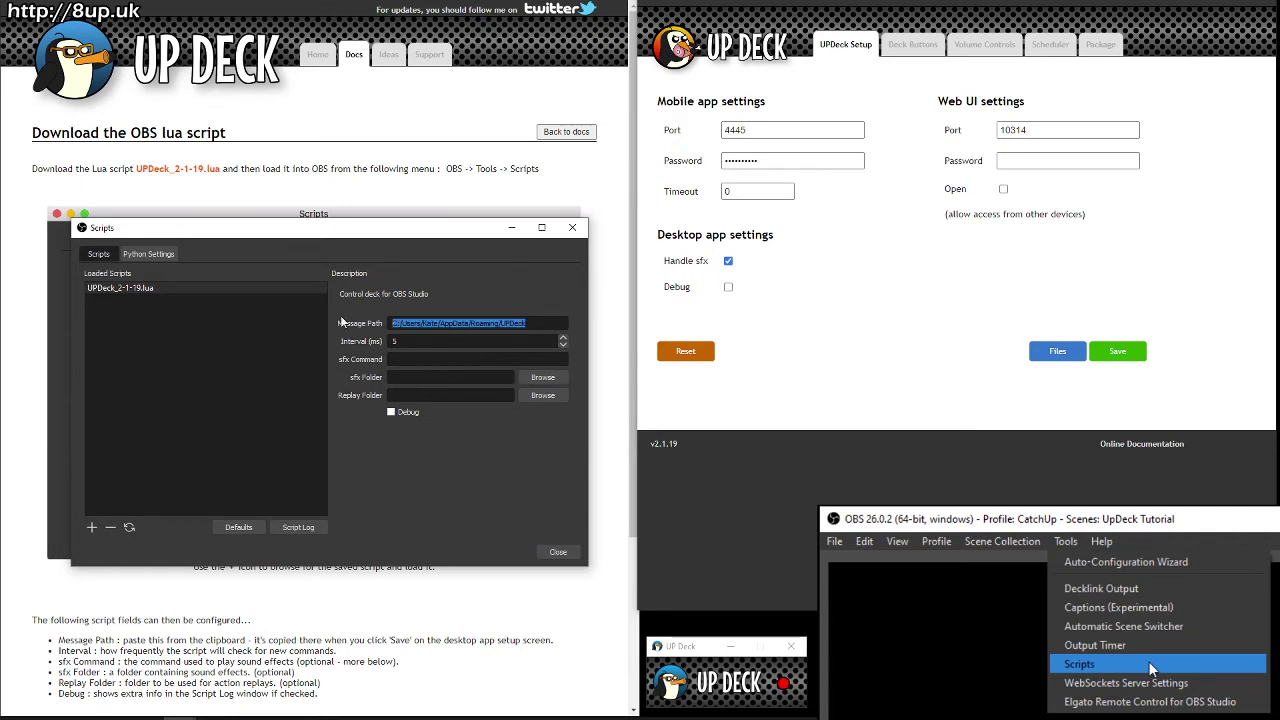
left_click(990, 327)
left_click(1119, 352)
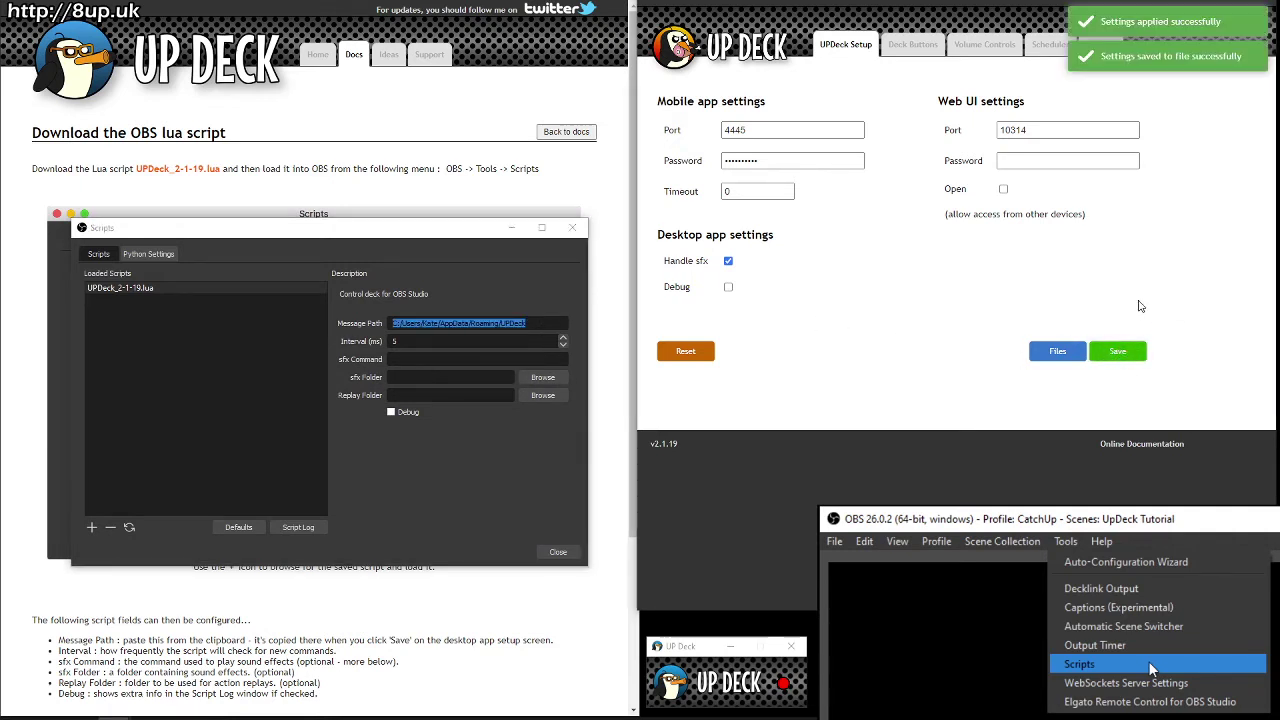
left_click(1150, 668)
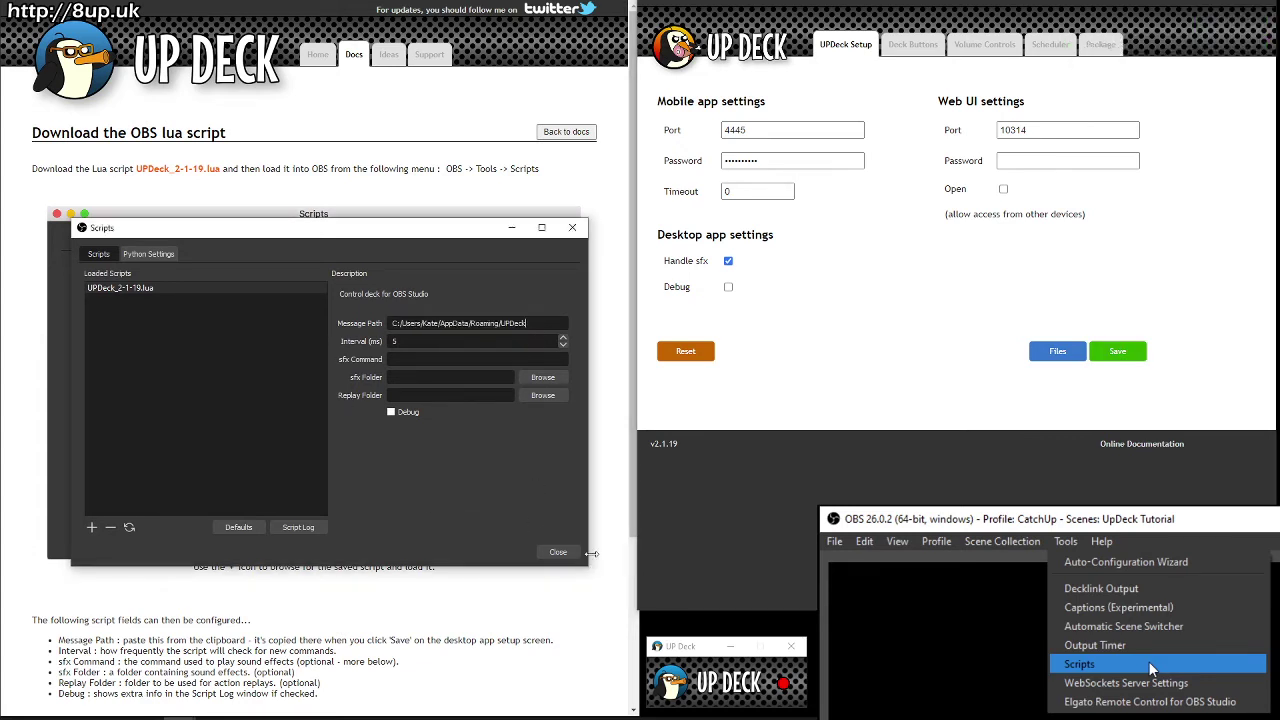
left_click(559, 554)
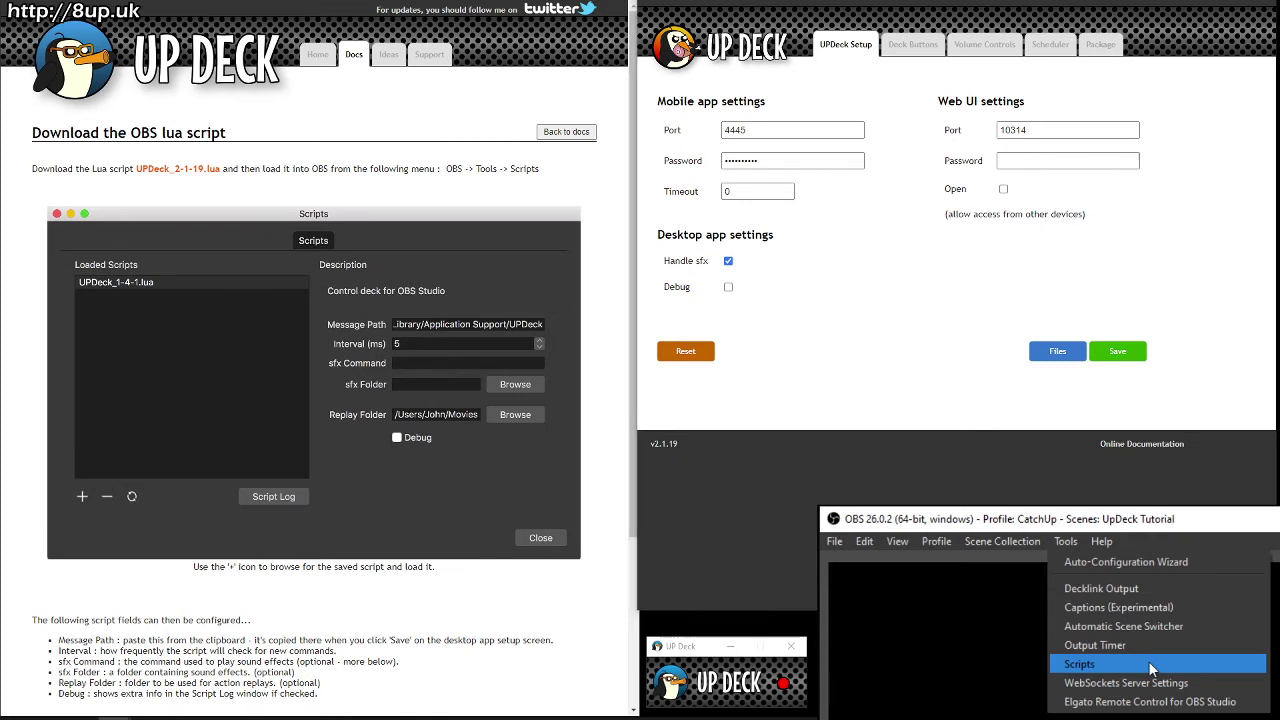
Step: Reopen the OBS Scripts window to verify the Message Path, then close it
left_click(1150, 668)
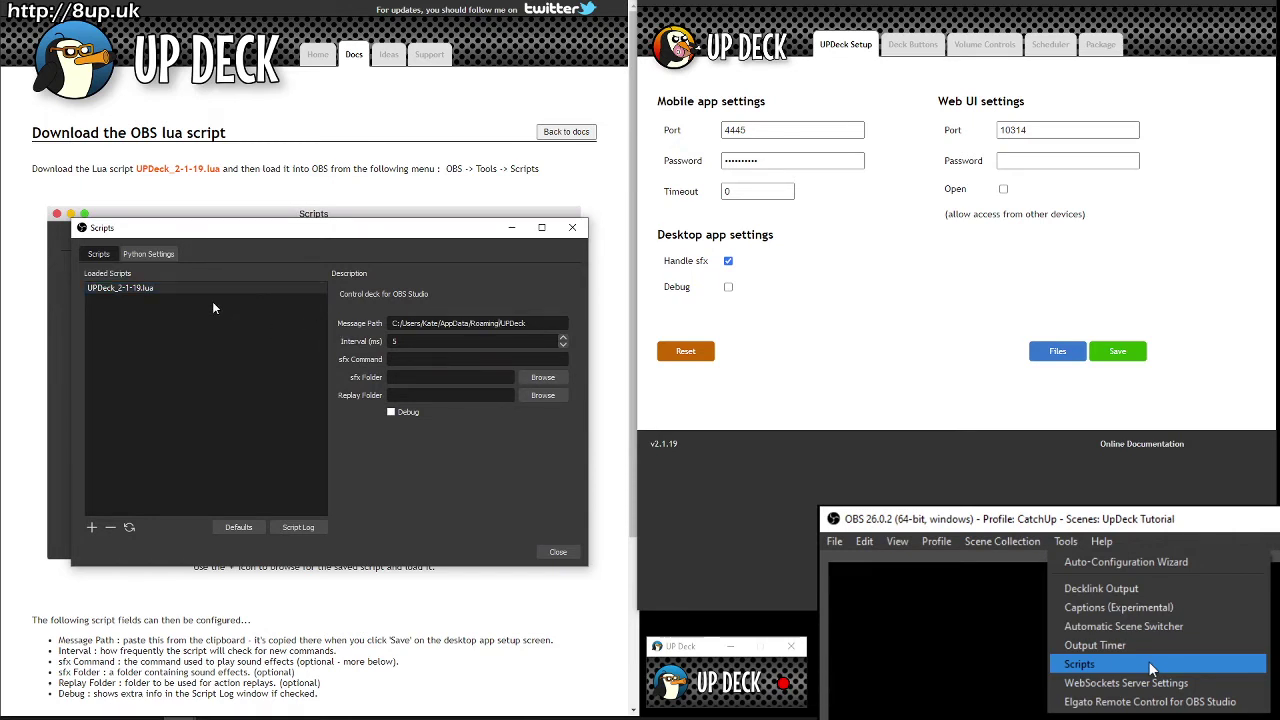
left_click(558, 552)
scroll(557, 565, "down", 3)
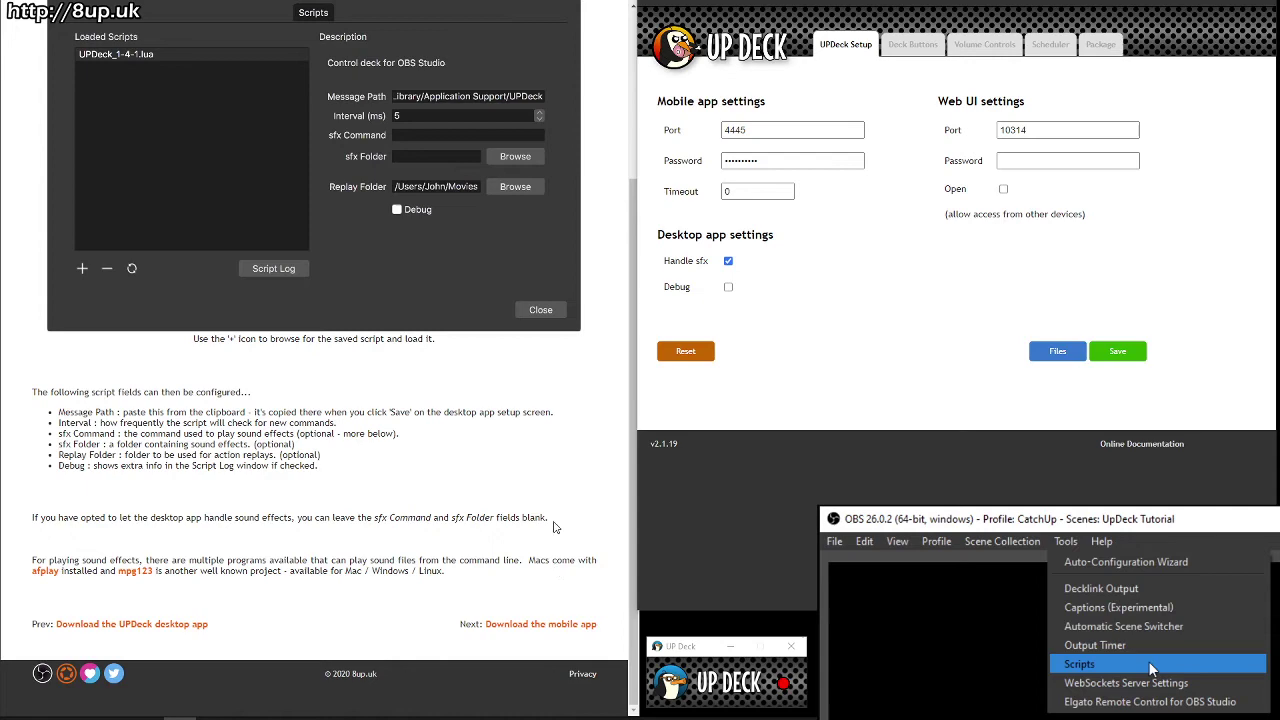
scroll(554, 516, "up", 1)
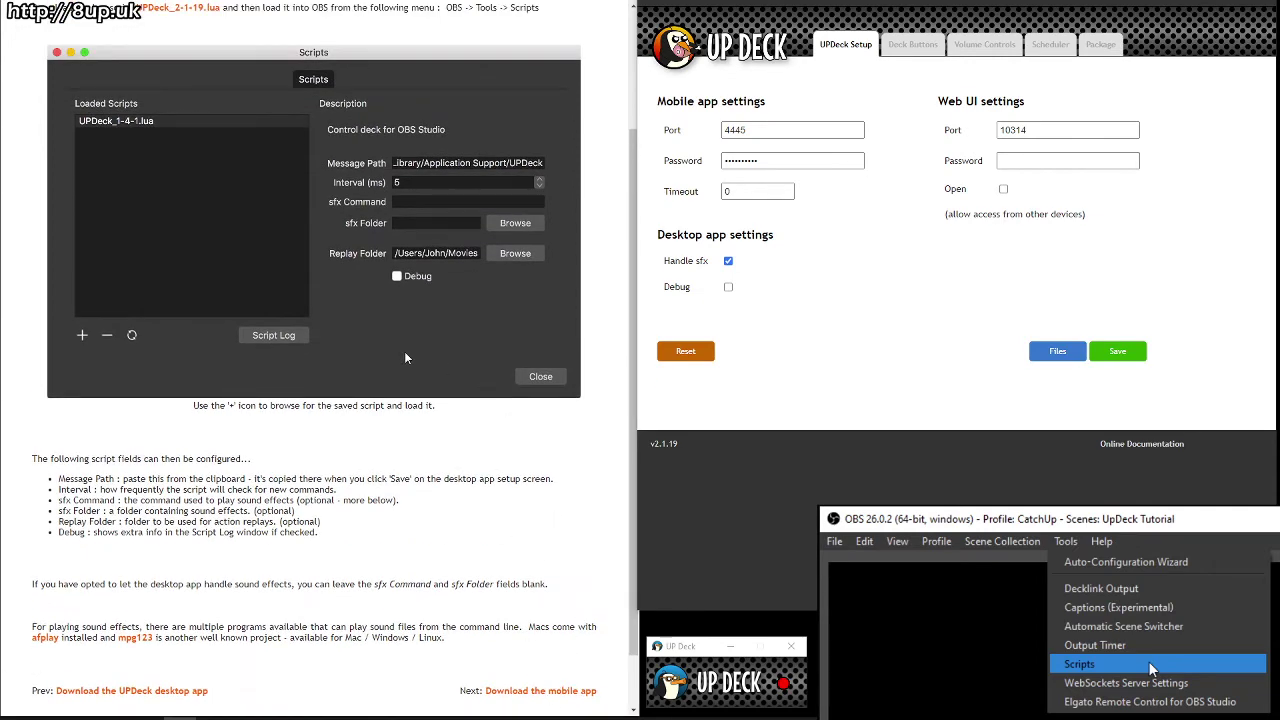
Step: Open the mobile-app docs page and find the Up Deck app listing in the Play Store
left_click(541, 690)
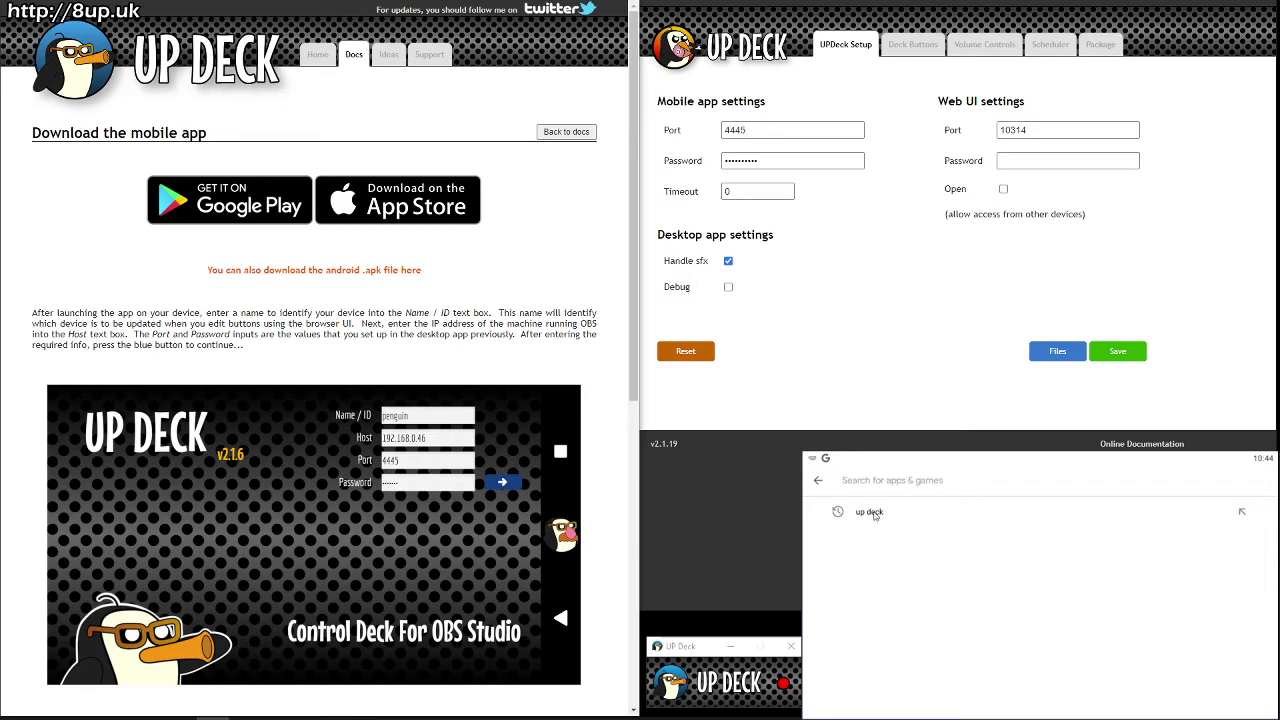
left_click(874, 514)
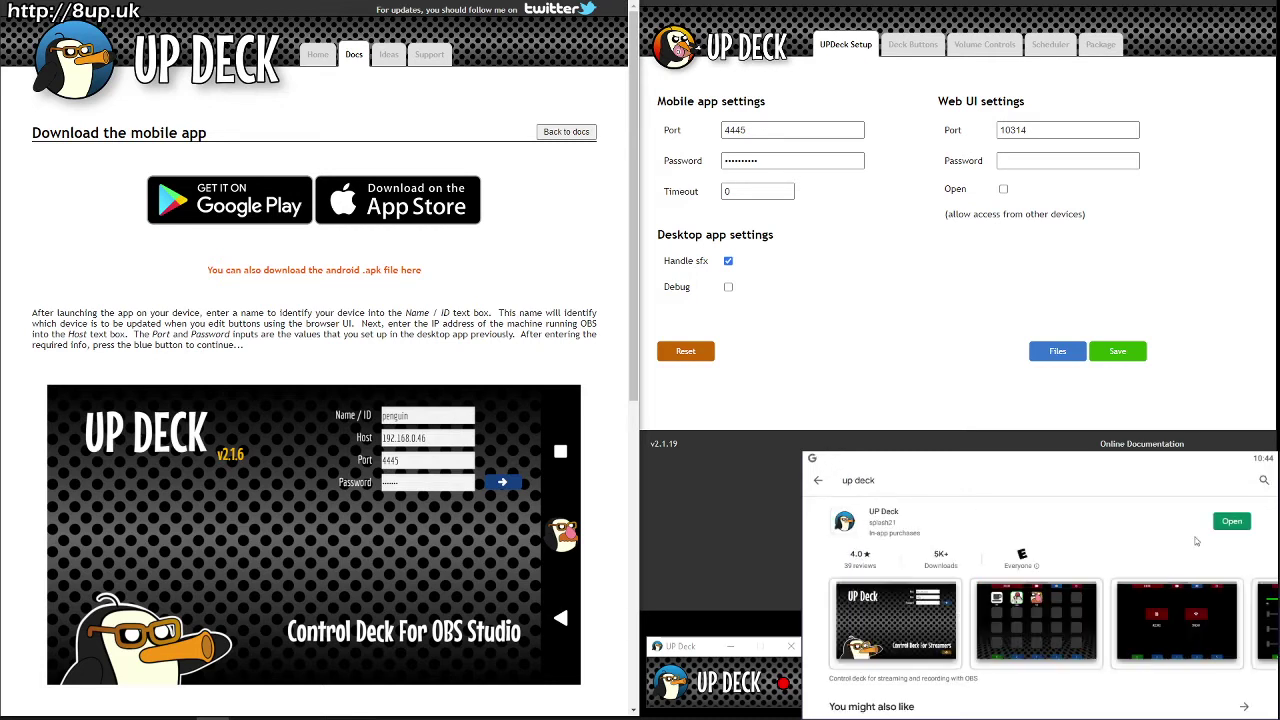
left_click(875, 515)
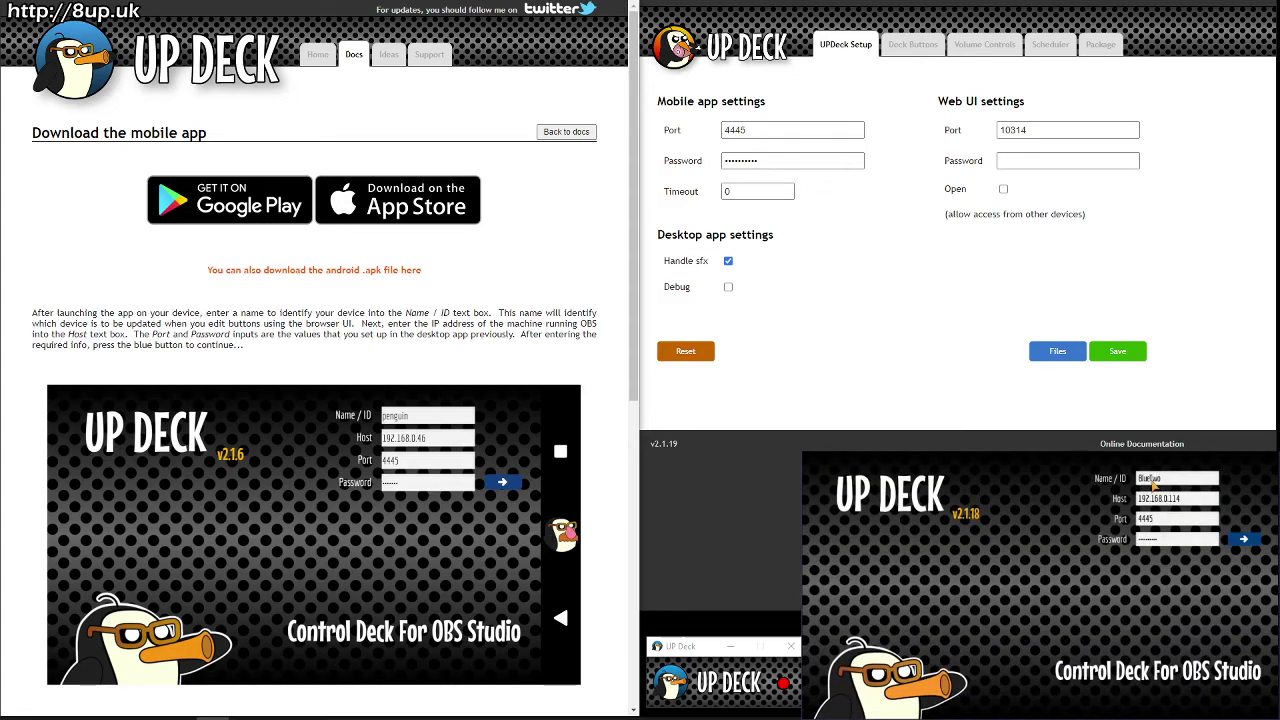
Step: Enter device name BlueTwo in Name/ID and move to the Host field for the PC's IP address
left_click(1166, 481)
left_click(1183, 482)
scroll(515, 568, "down", 6)
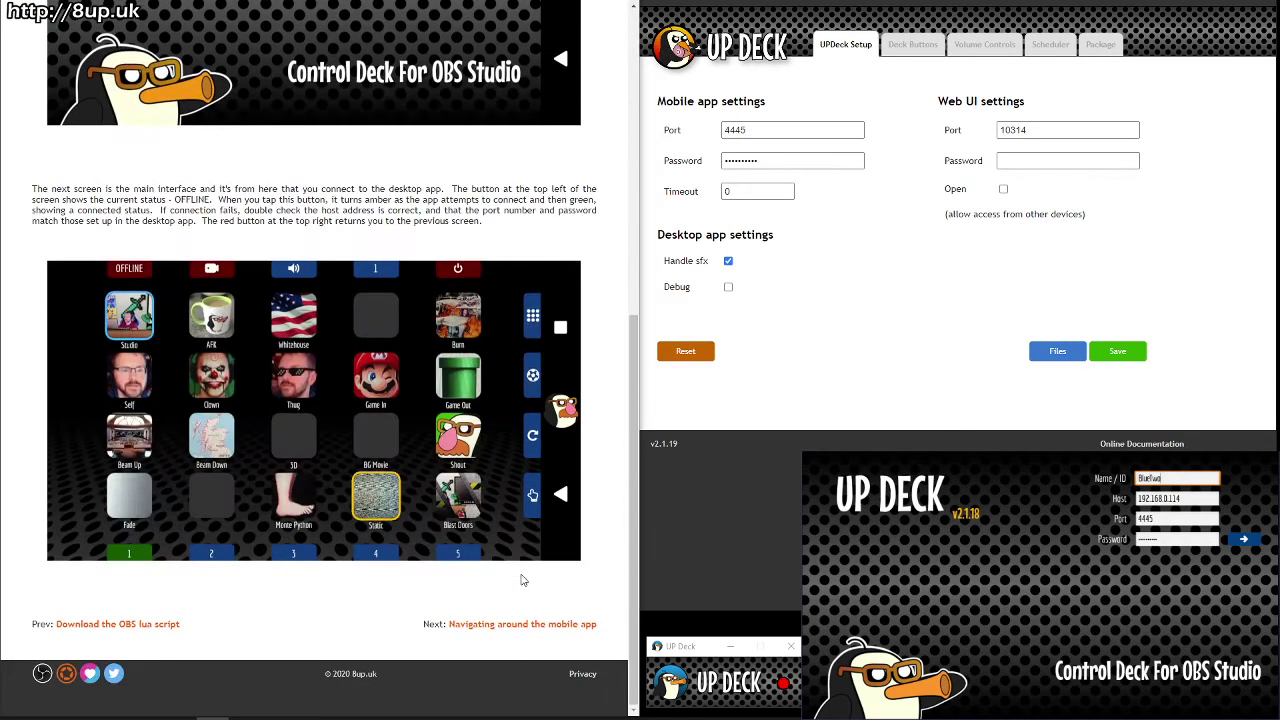
scroll(520, 573, "up", 6)
scroll(520, 576, "up", 1)
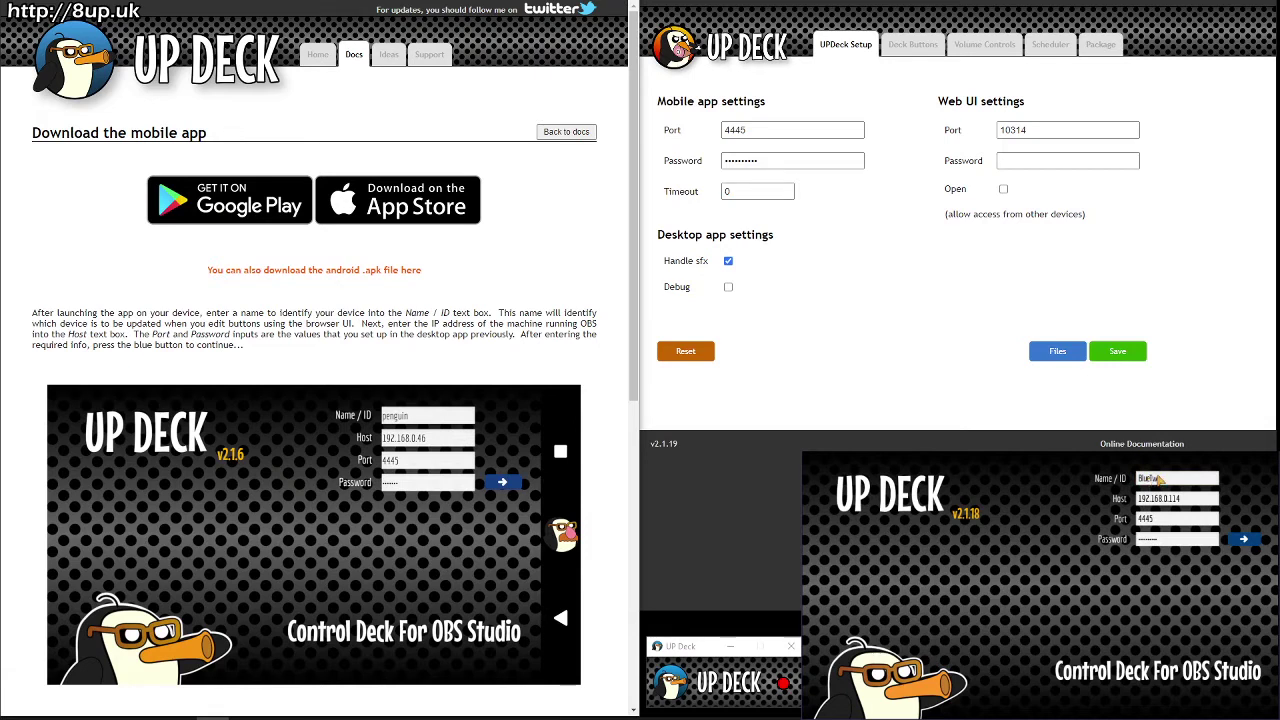
left_click(1180, 505)
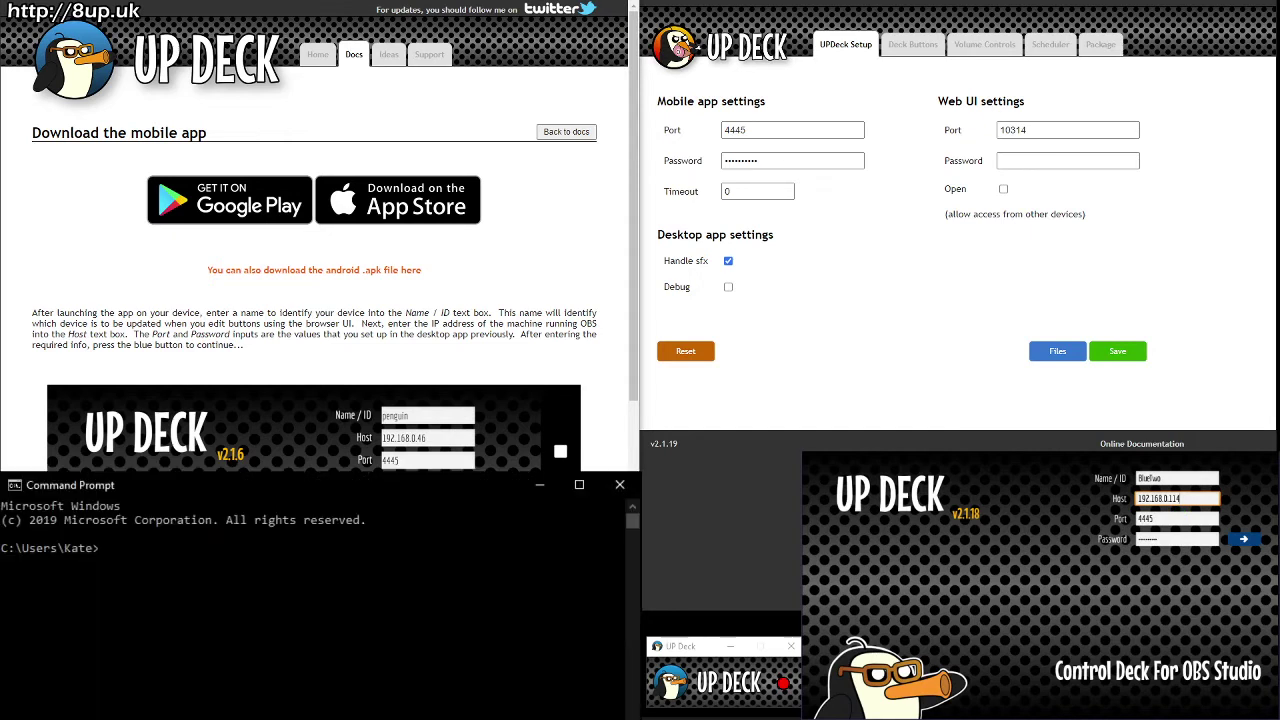
Step: Run ipconfig to look up the PC's IPv4 address, 192.168.0.170
type("ipconfig")
key("Return")
type("ipconfig")
key("Return")
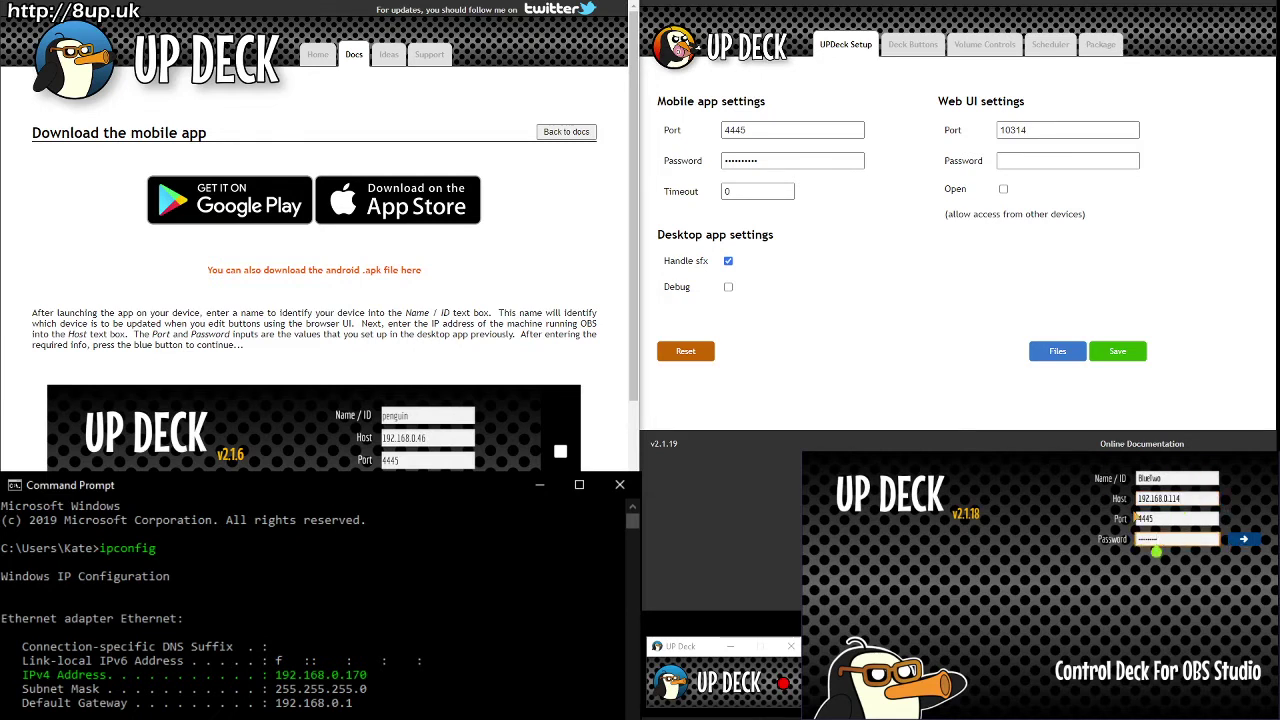
Step: Clear the console with cls, close Command Prompt, and select then deselect the mobile app password
type("cls")
key("Return")
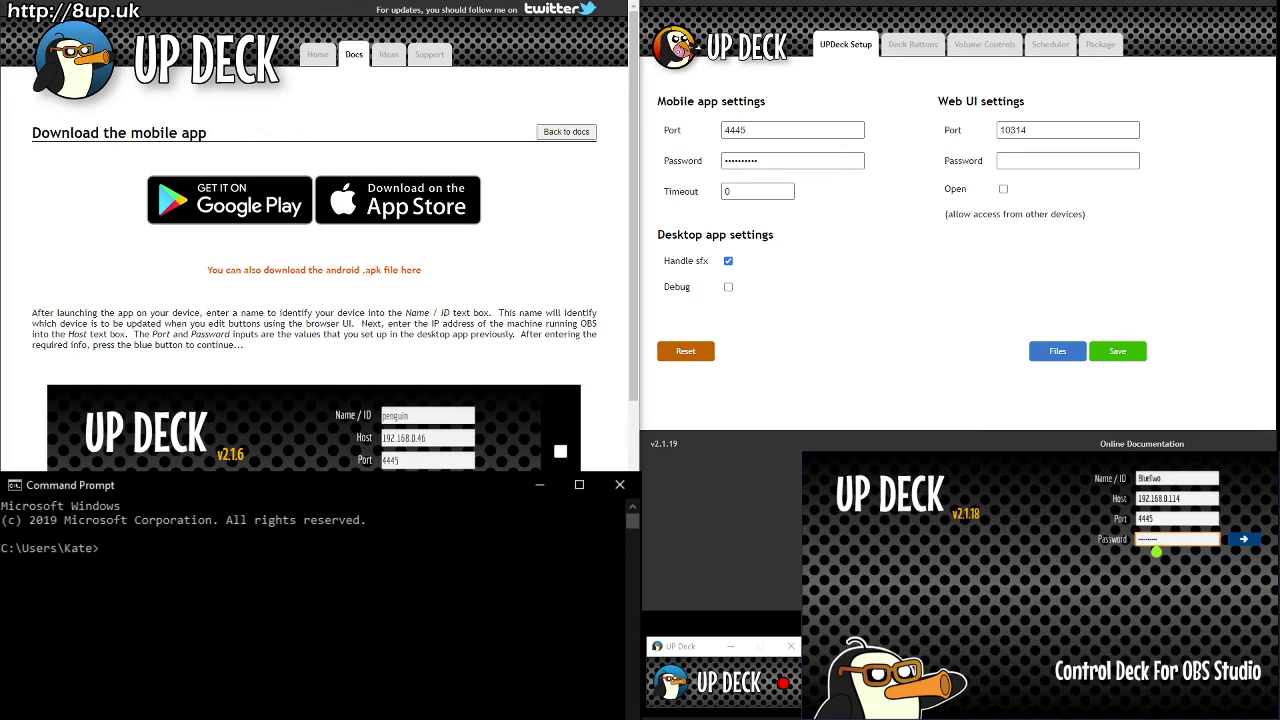
key("alt+Tab")
double_click(830, 160)
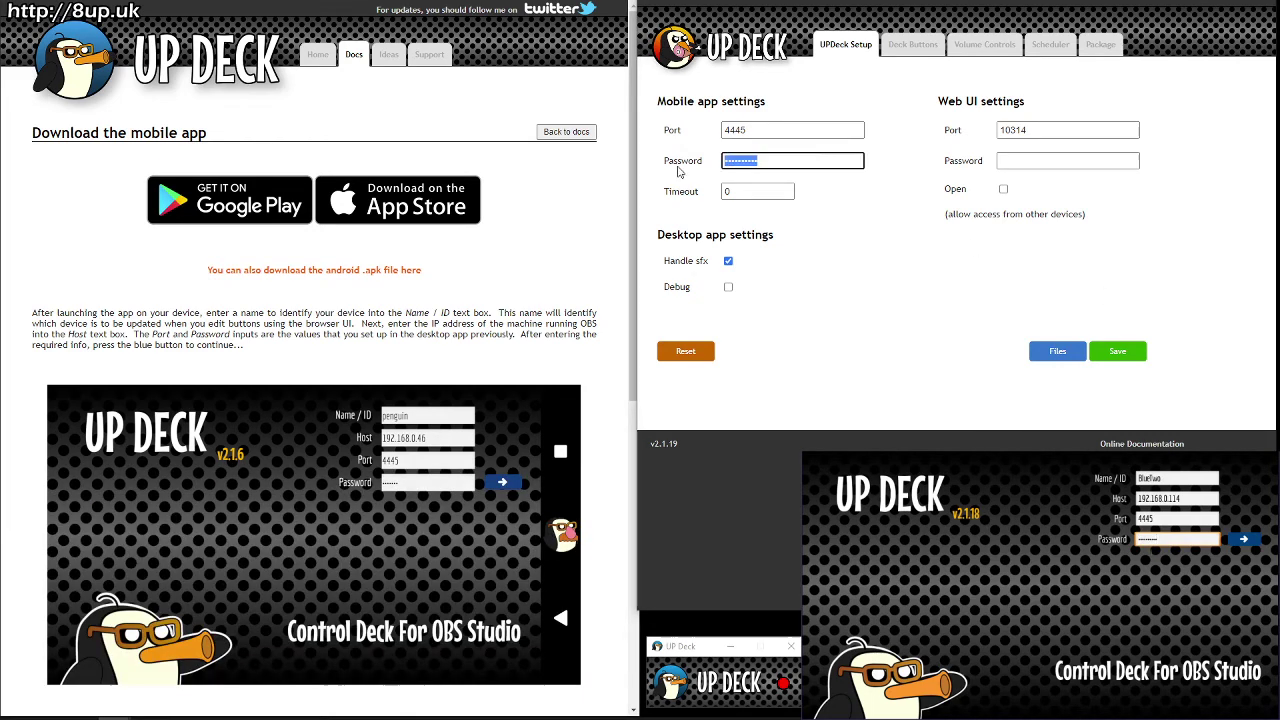
left_click(857, 245)
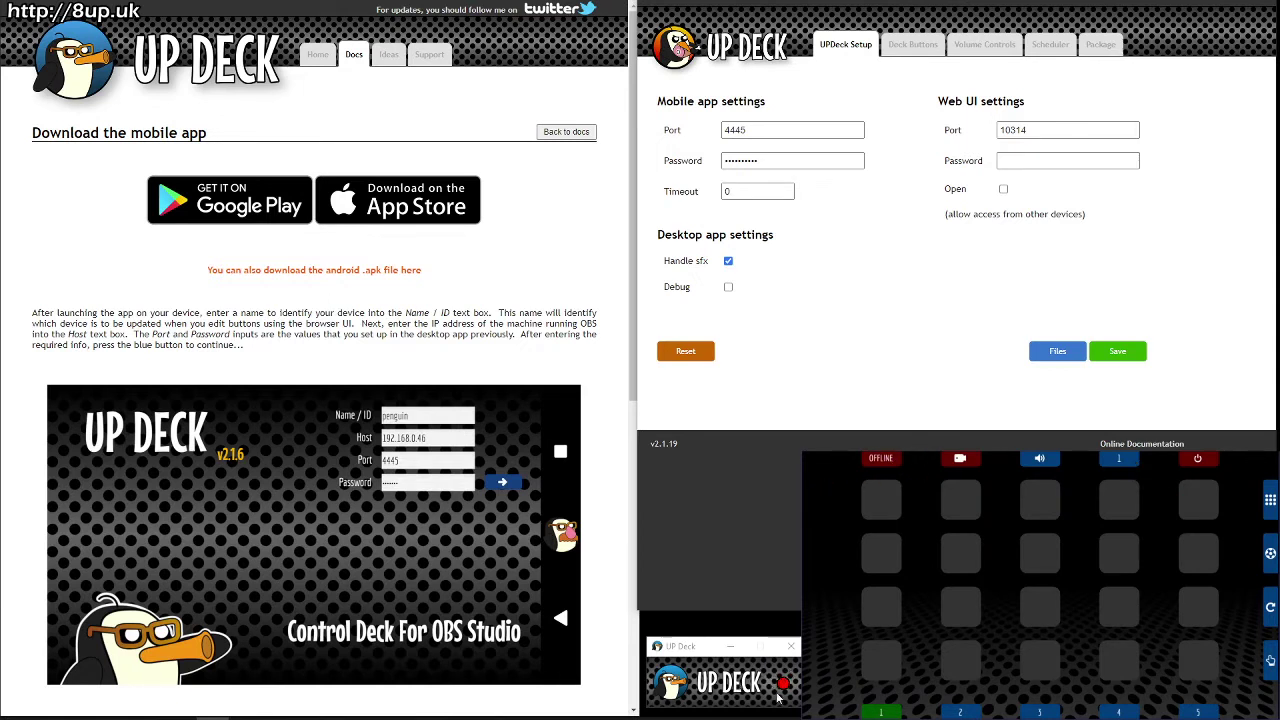
Step: Connect the mobile deck to the desktop, then log out and back in
left_click(880, 459)
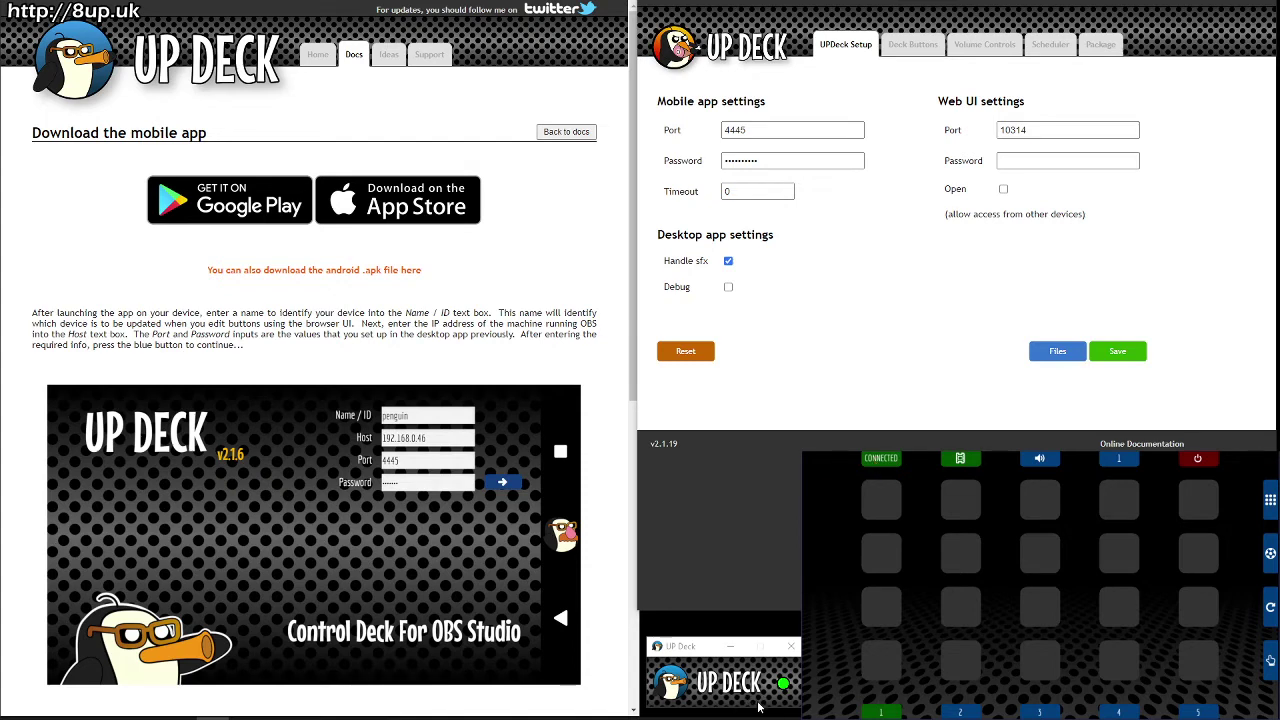
left_click(1207, 461)
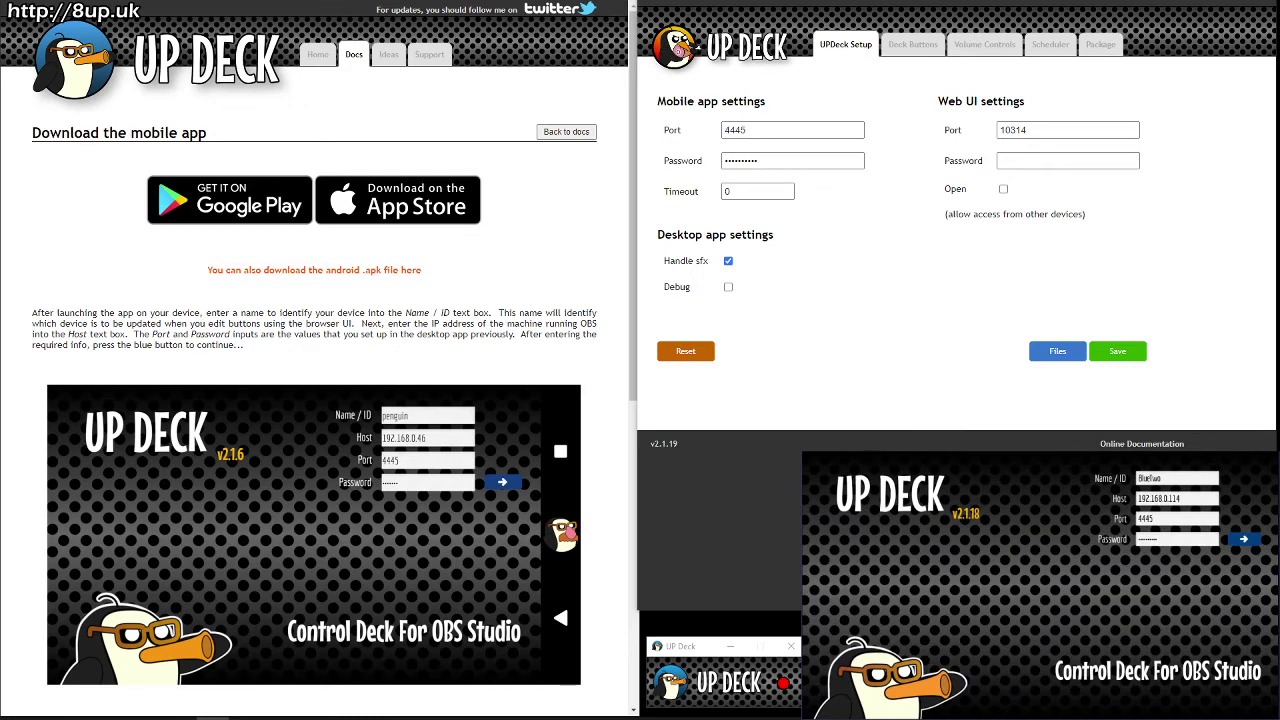
left_click(1236, 539)
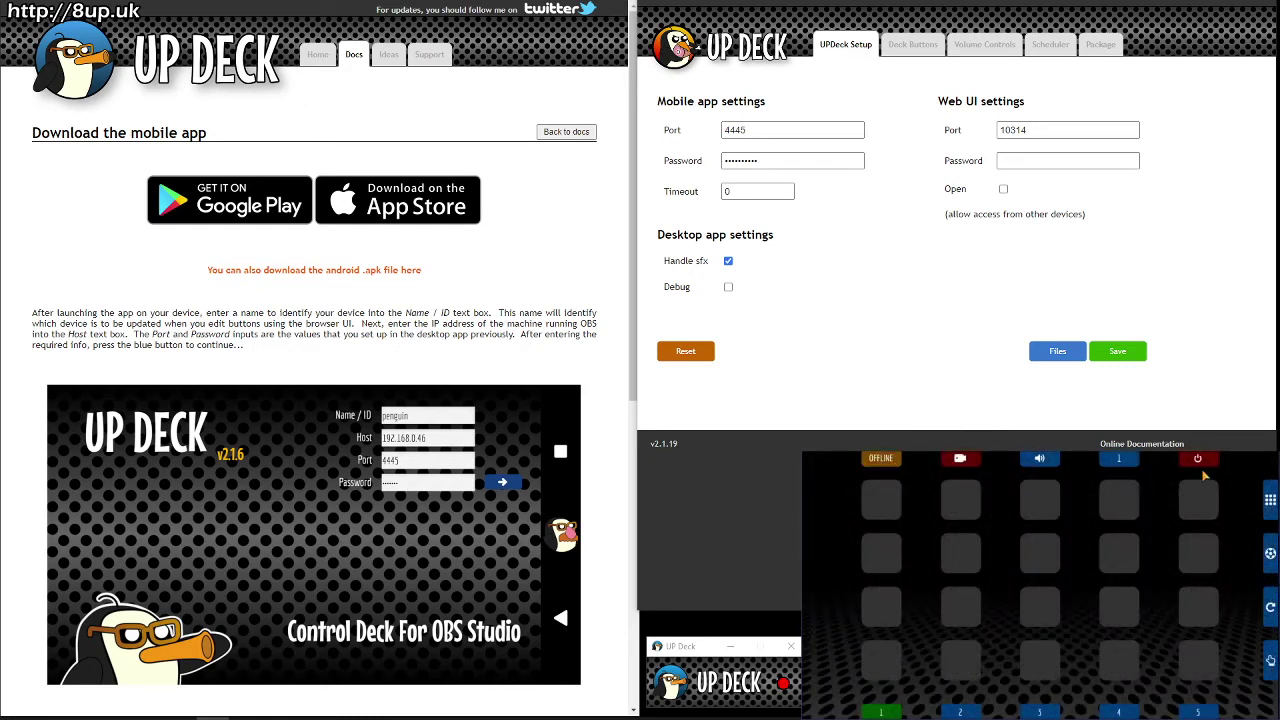
Step: Try the record, volume and bank-picker controls, then swipe through banks 5, 4 and 6 back to bank 1
left_click(966, 462)
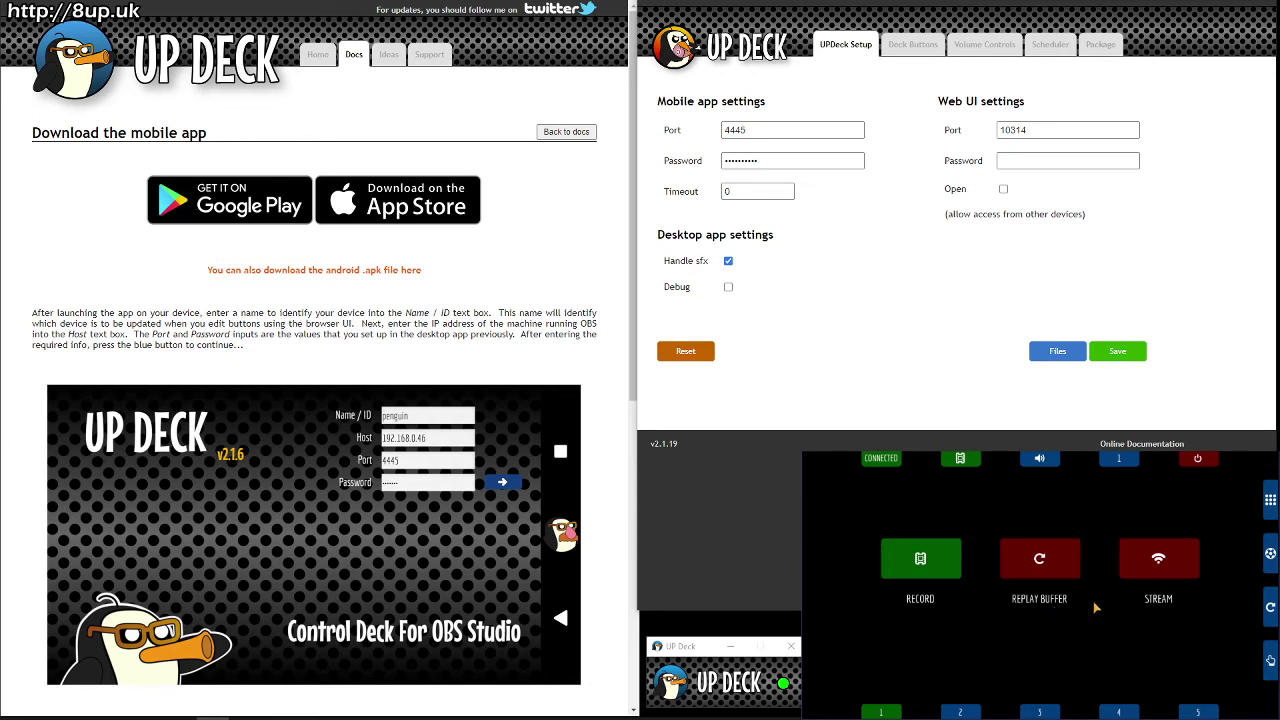
left_click(978, 464)
left_click(1048, 462)
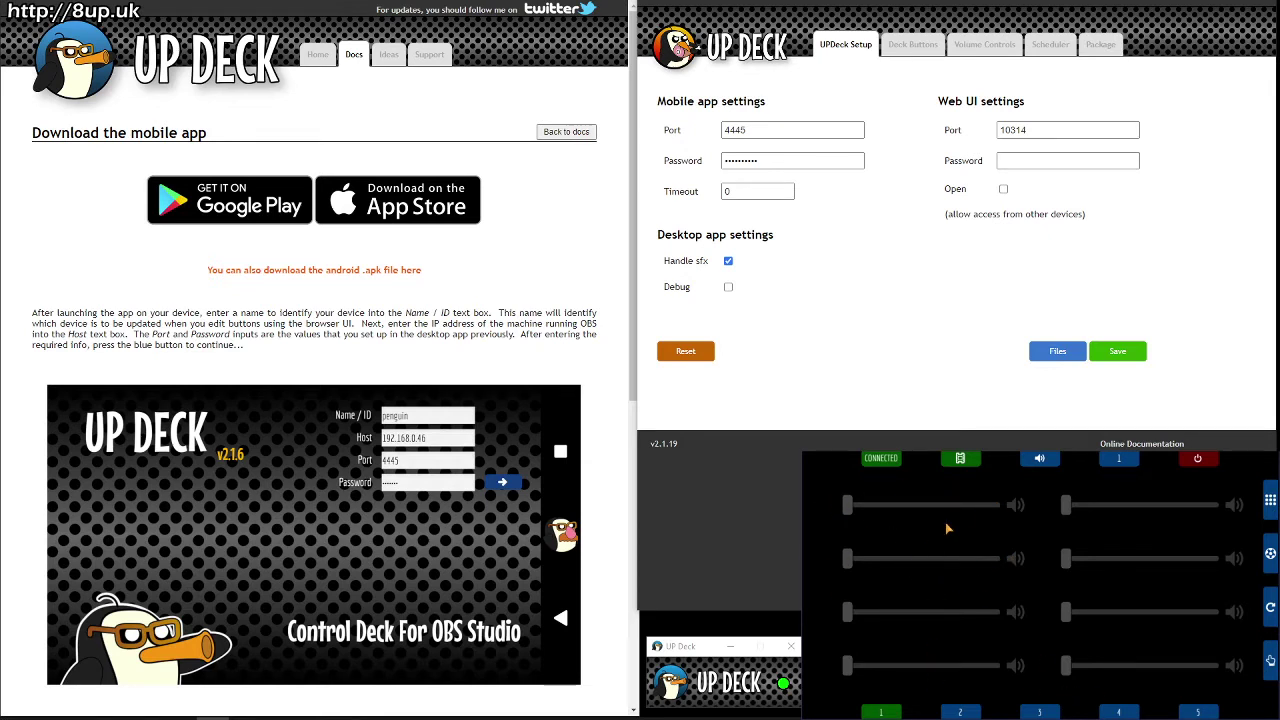
left_click(1041, 461)
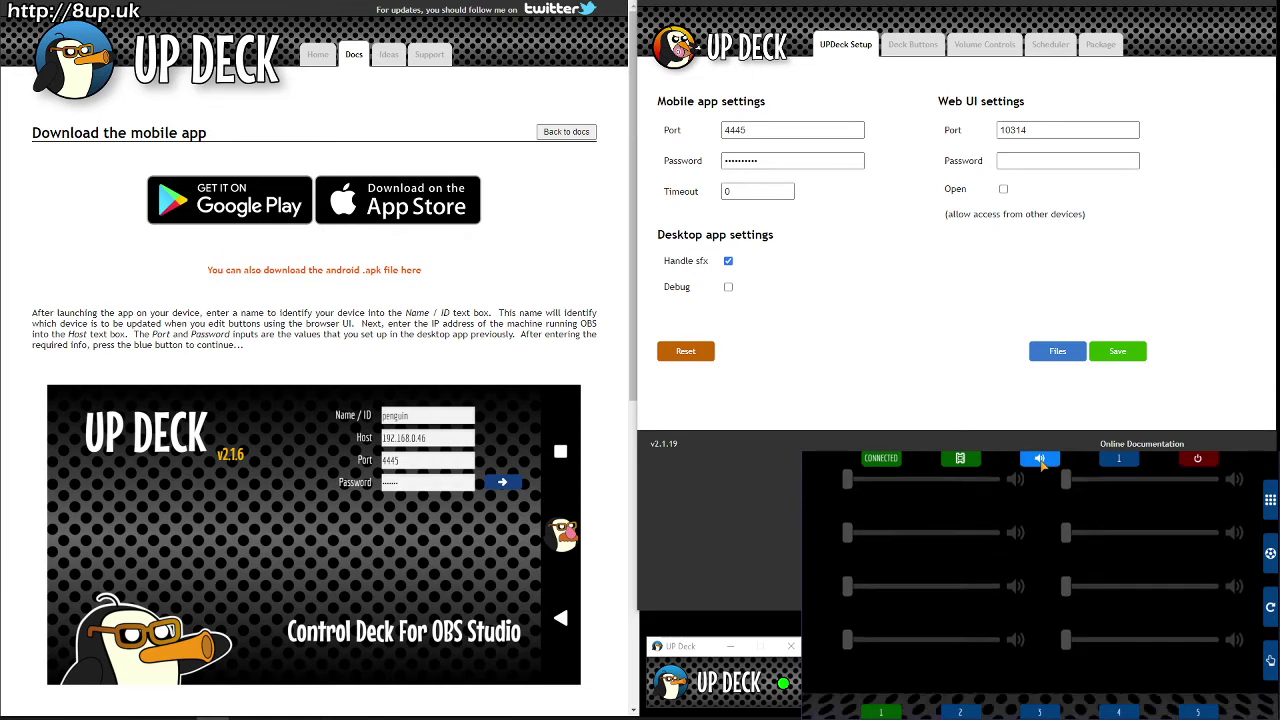
left_click(1119, 460)
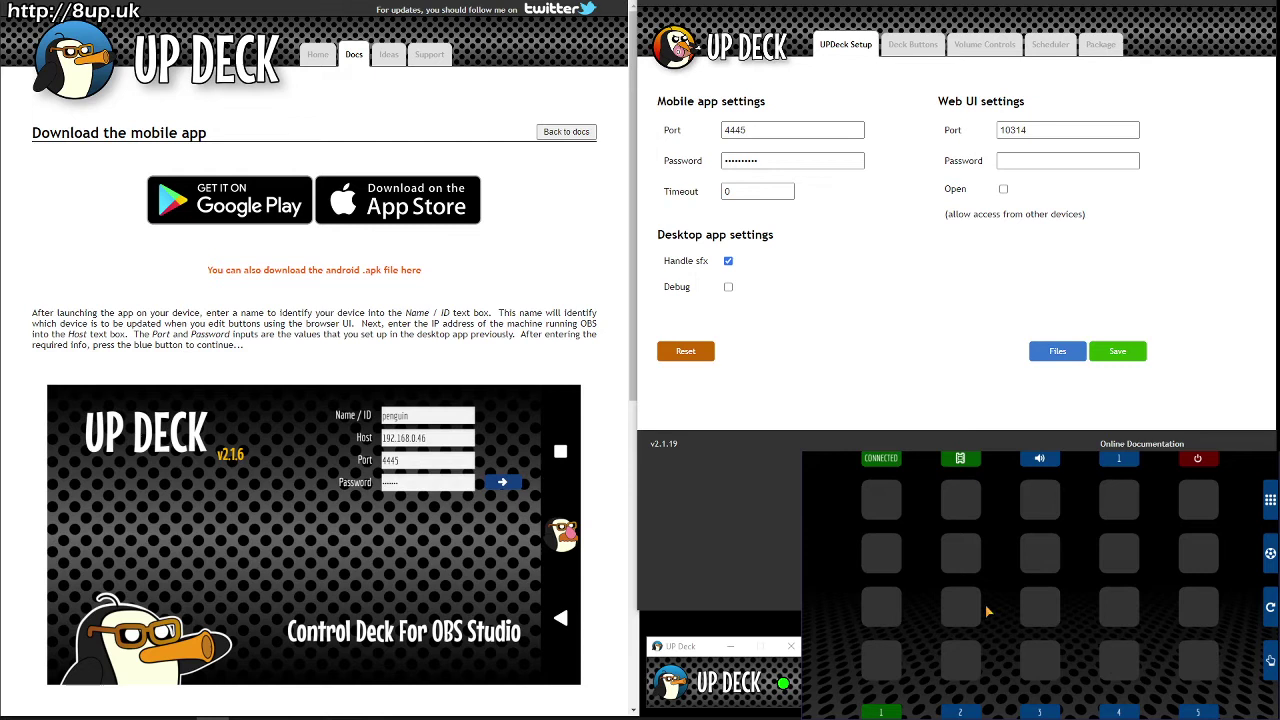
left_click_drag(940, 712, 1160, 604)
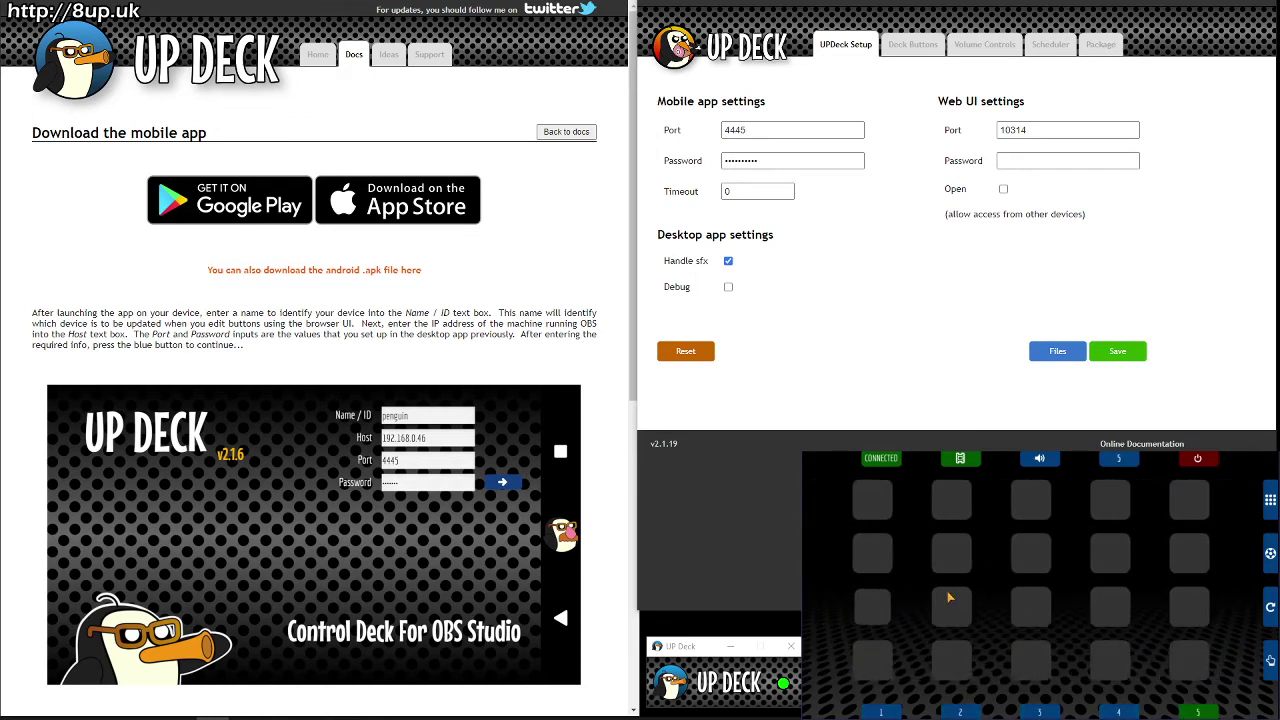
left_click_drag(943, 594, 1094, 459)
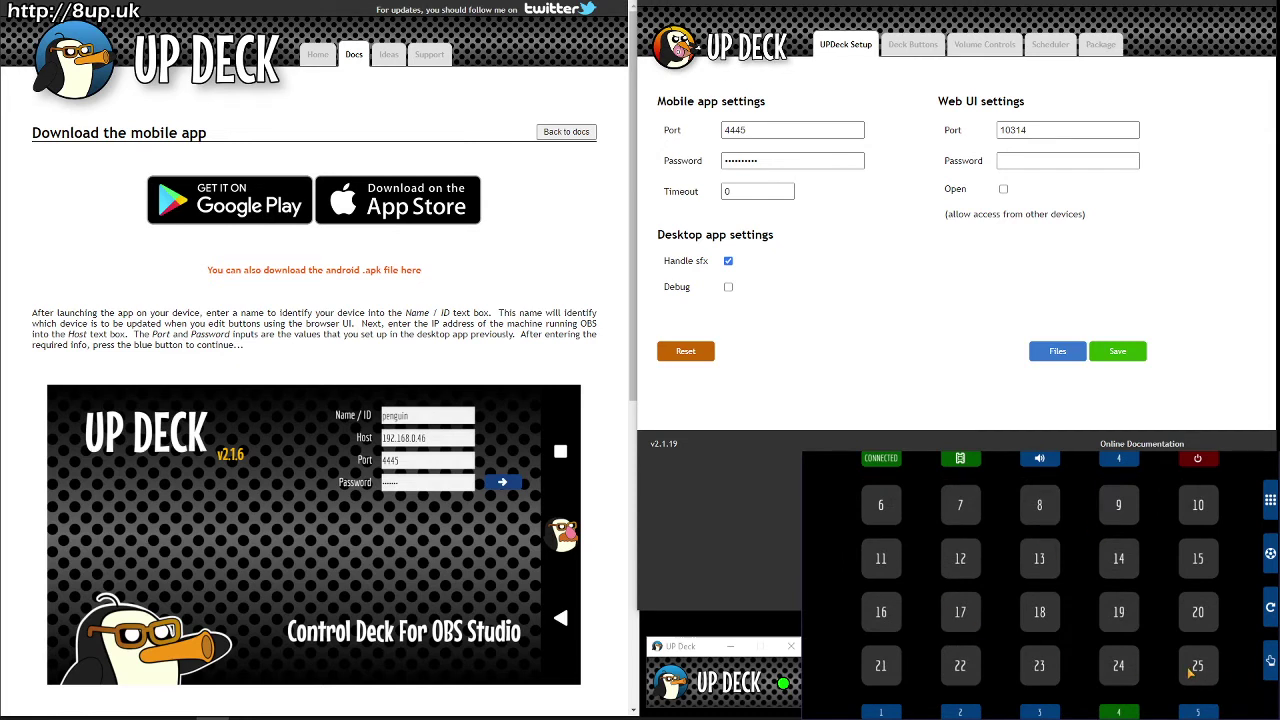
left_click_drag(1190, 673, 1190, 615)
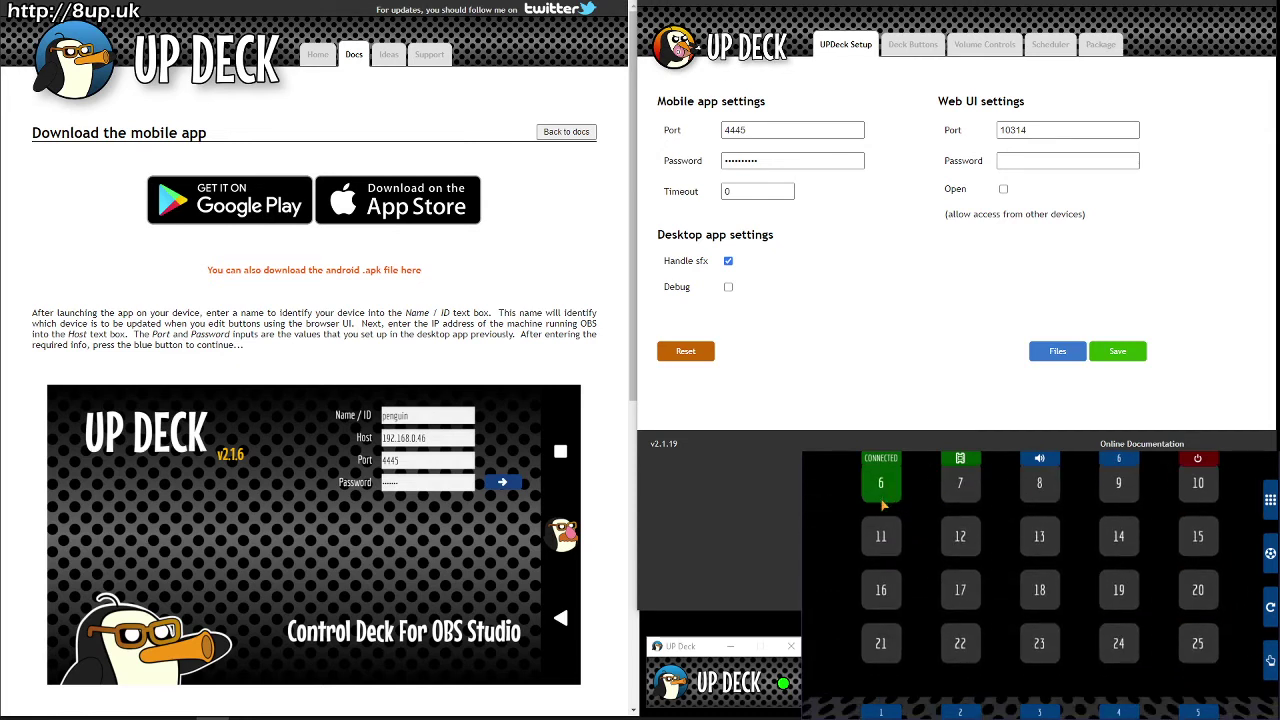
left_click_drag(883, 505, 1244, 544)
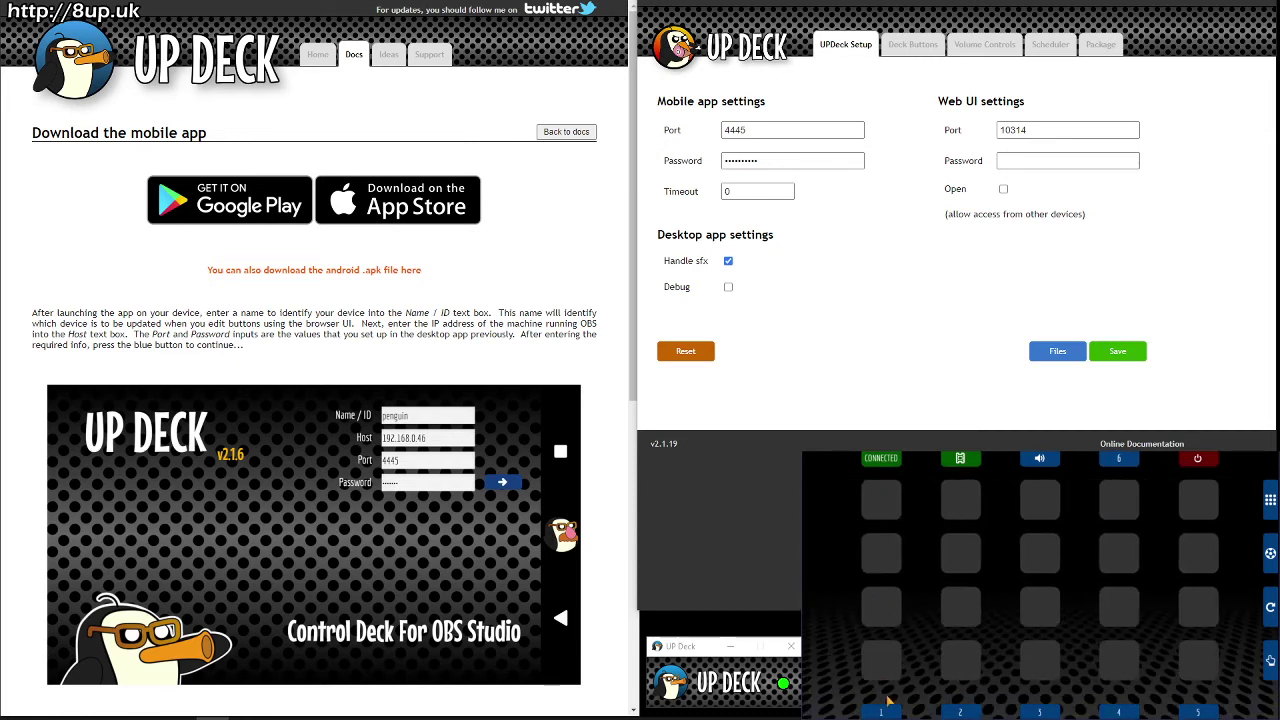
left_click(1271, 503)
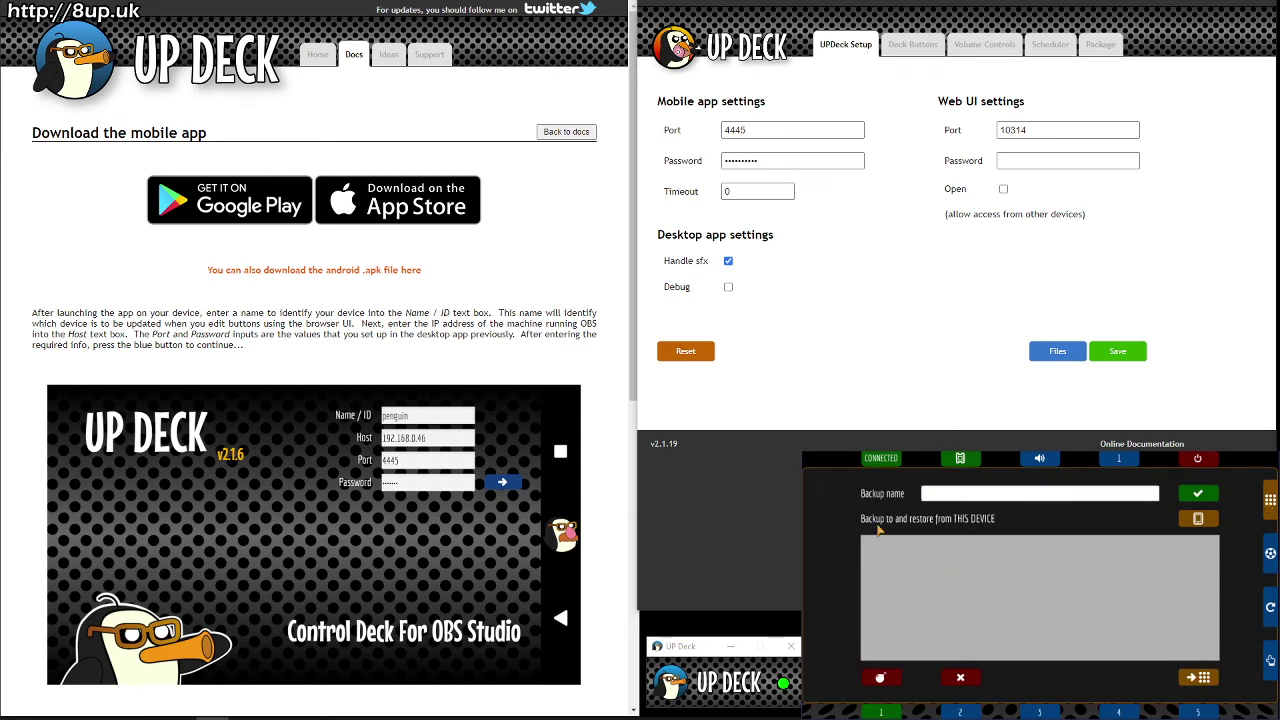
left_click(1268, 503)
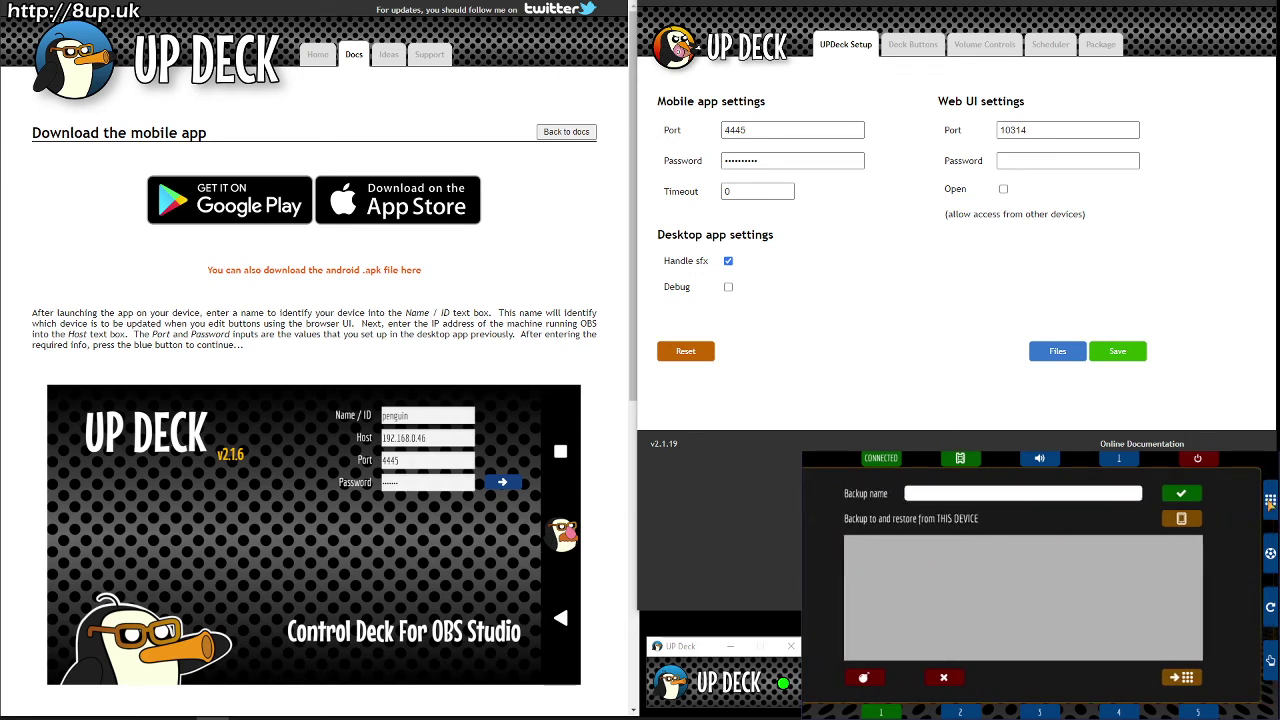
left_click(1270, 501)
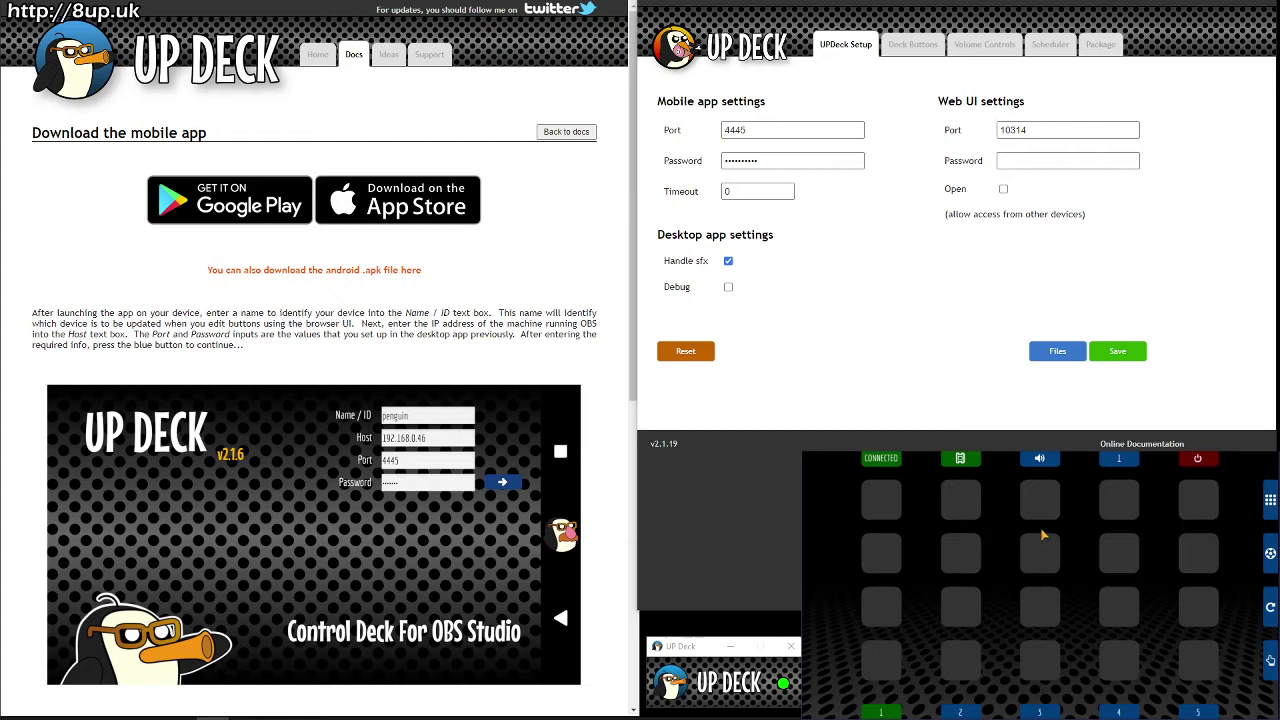
left_click(1269, 608)
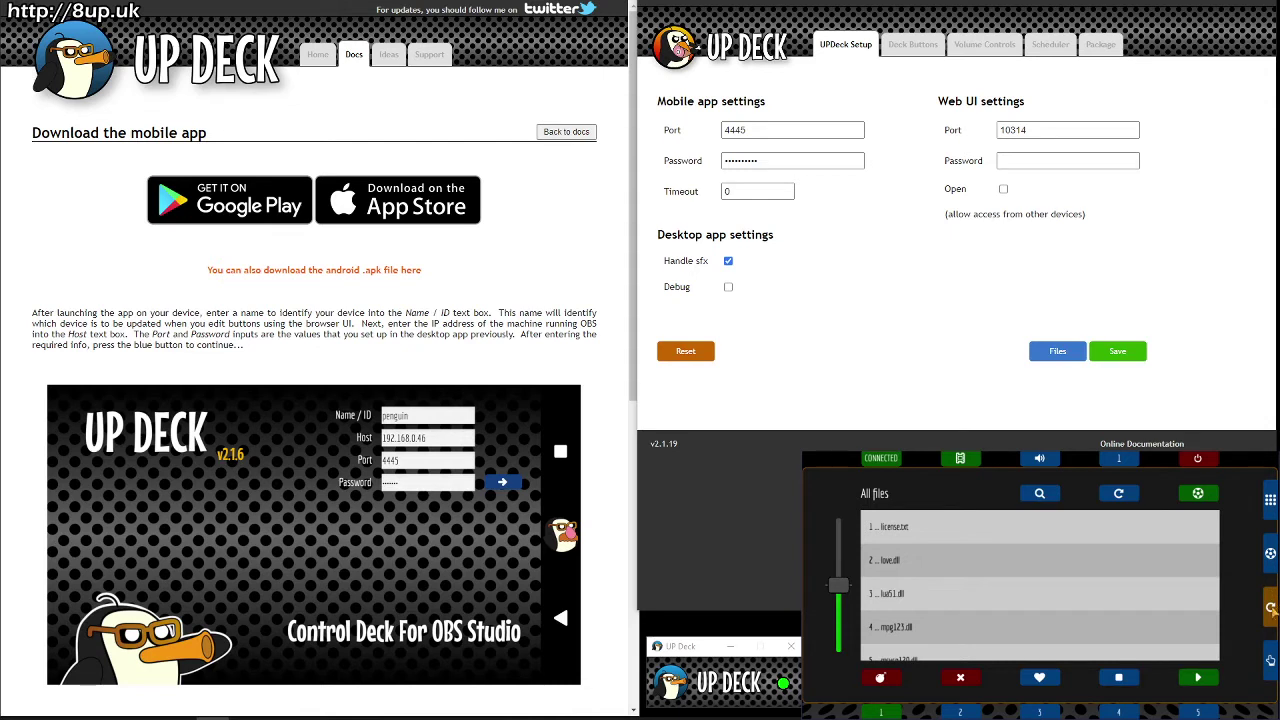
left_click(1262, 661)
left_click(1270, 666)
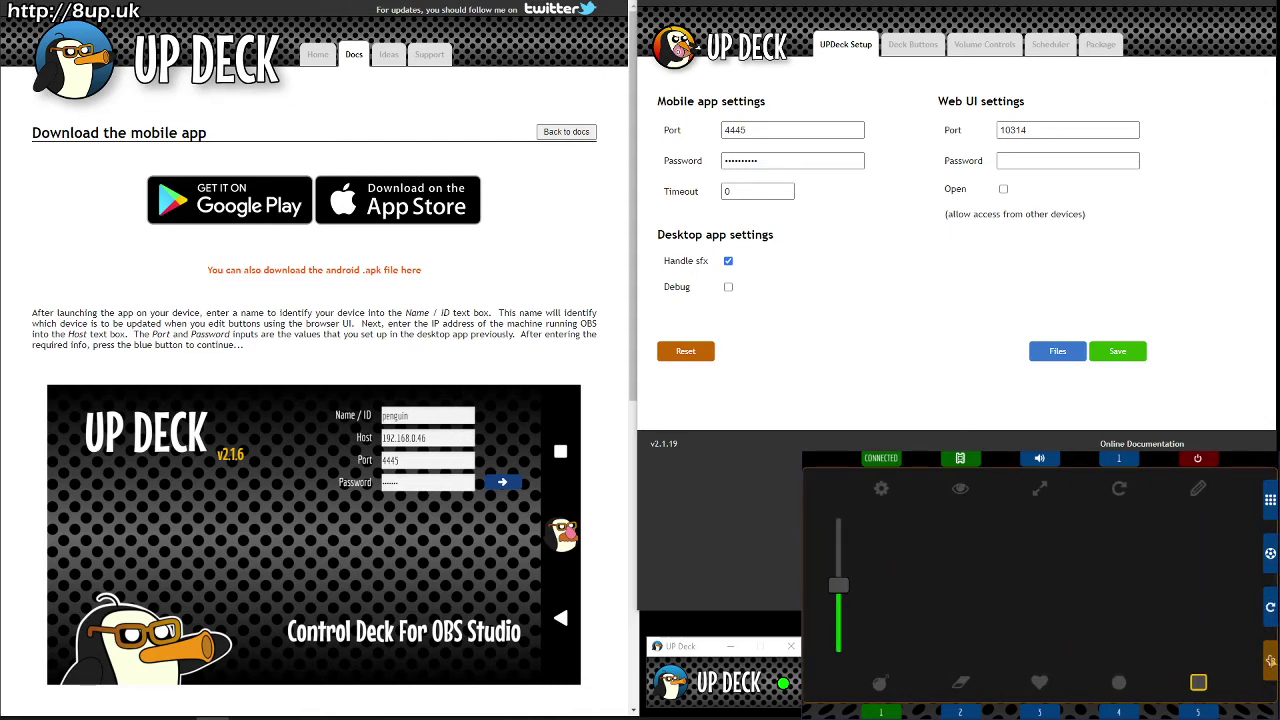
left_click(1270, 661)
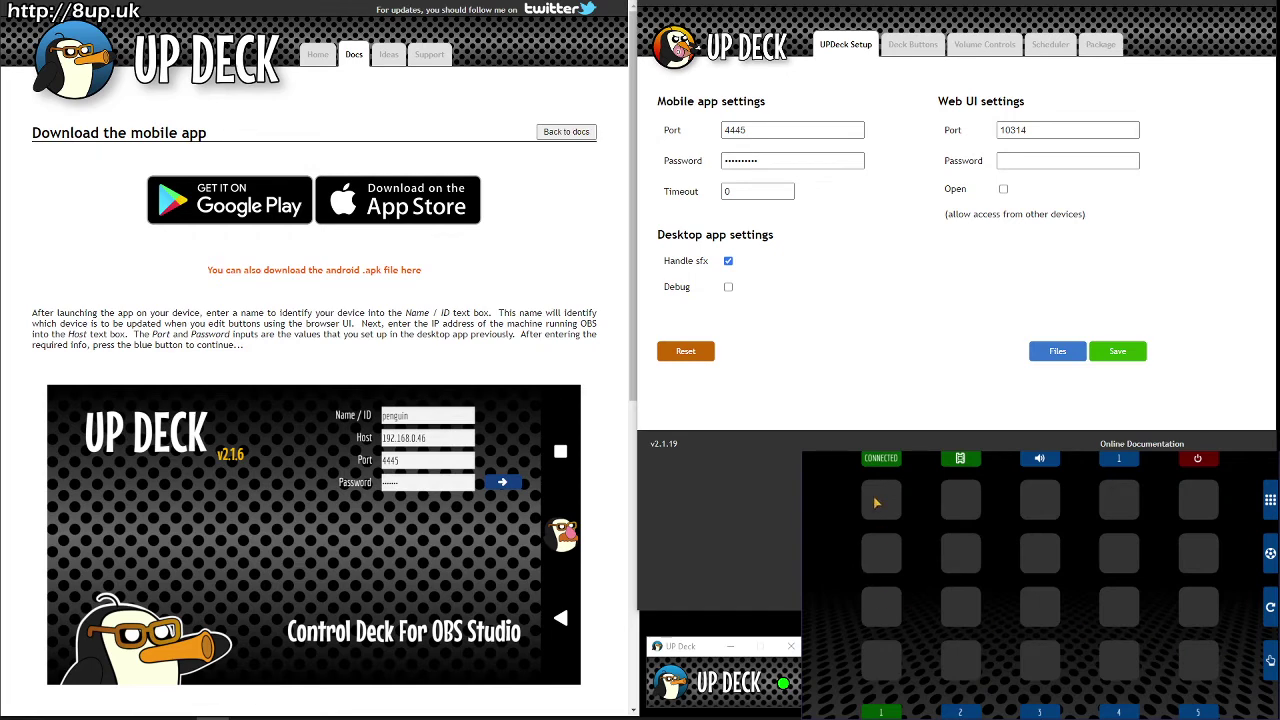
Step: Open the 'Navigating around the mobile app' docs page and scroll through it
scroll(336, 561, "down", 6)
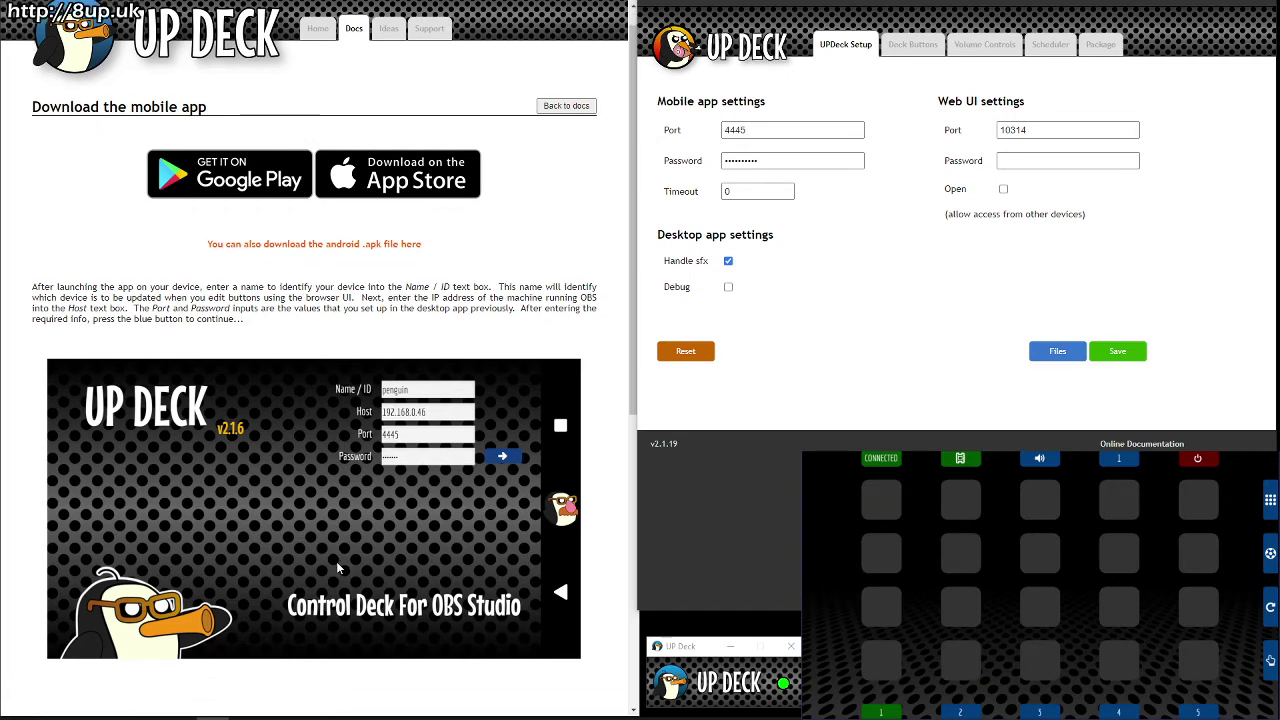
left_click(541, 628)
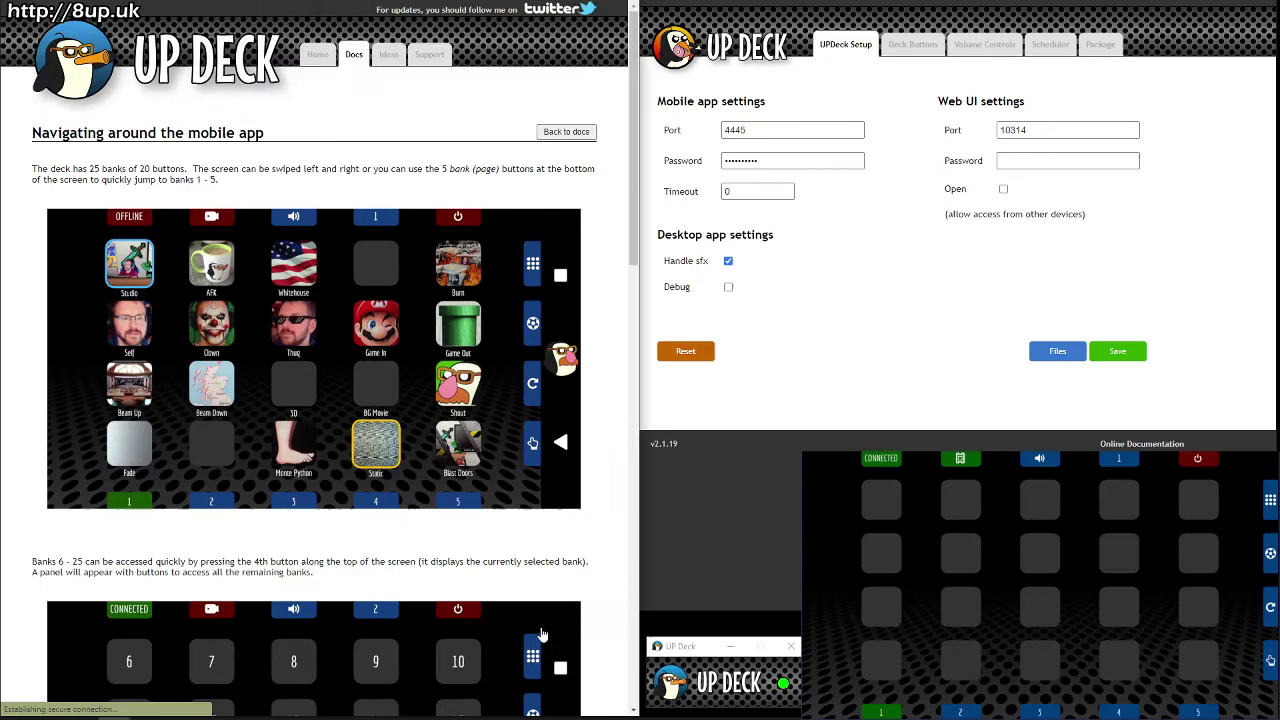
scroll(536, 636, "down", 10)
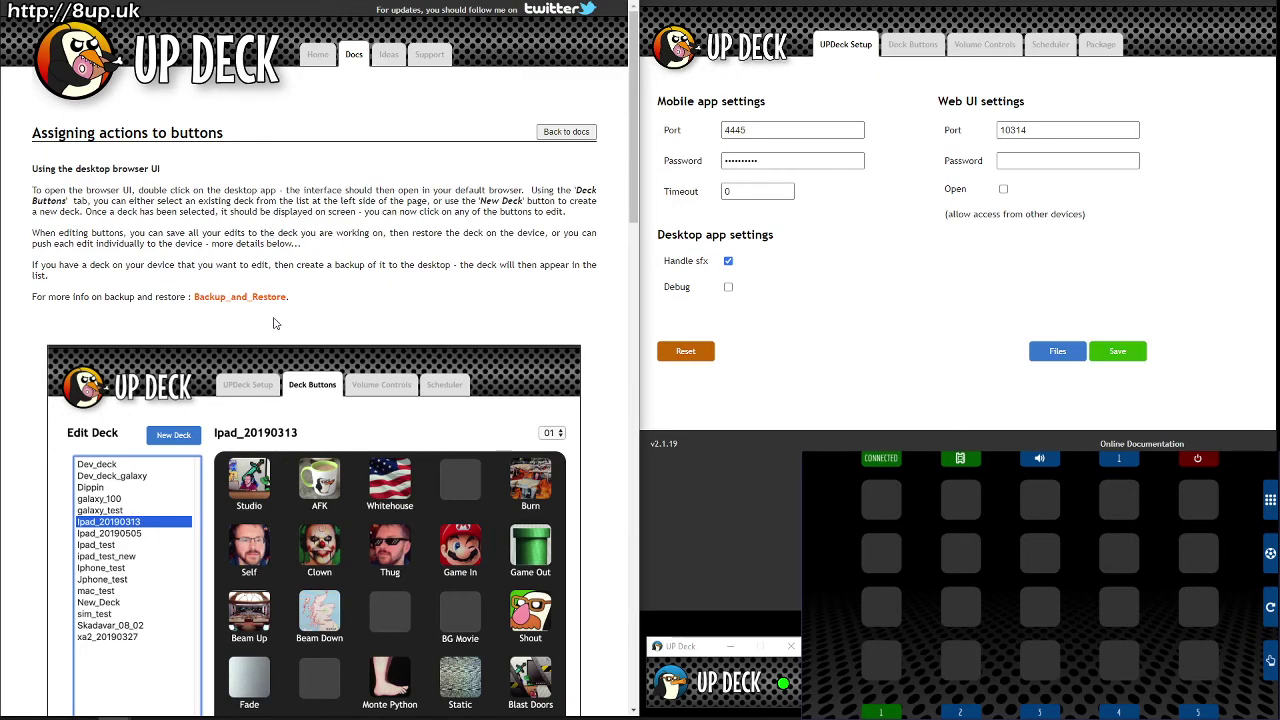
scroll(390, 378, "down", 3)
scroll(390, 378, "down", 15)
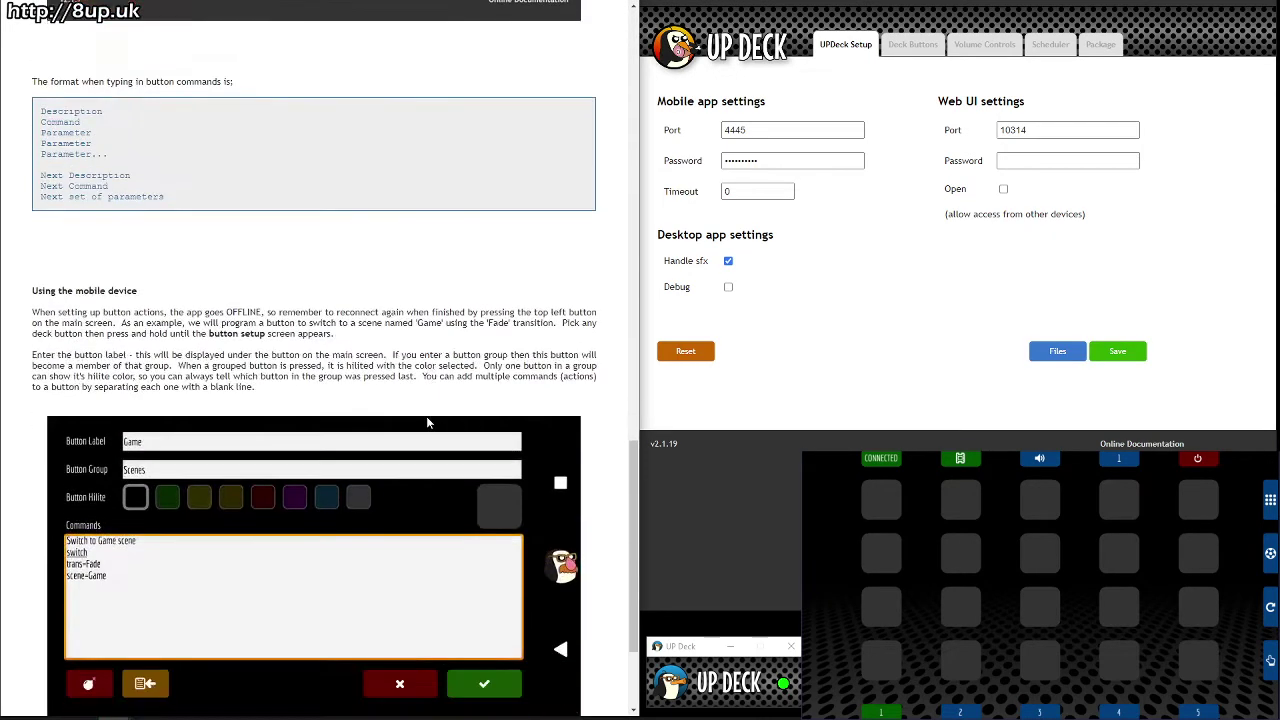
scroll(514, 522, "up", 10)
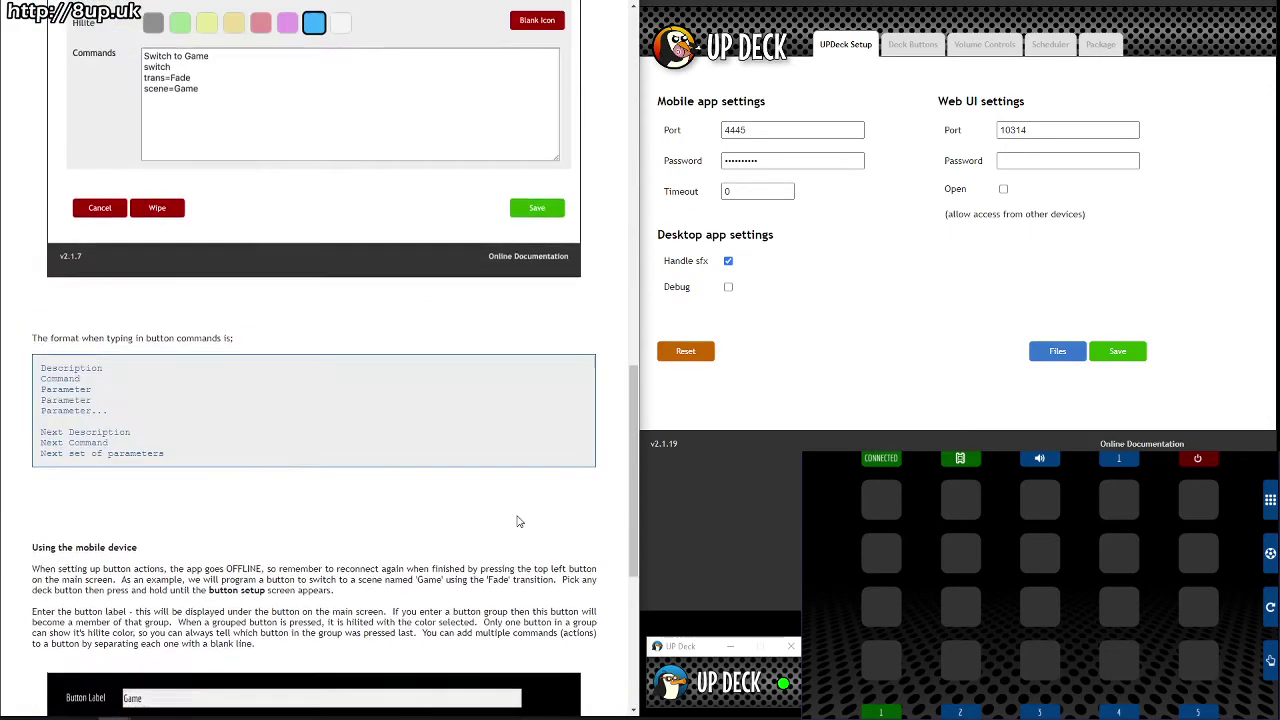
scroll(514, 522, "up", 5)
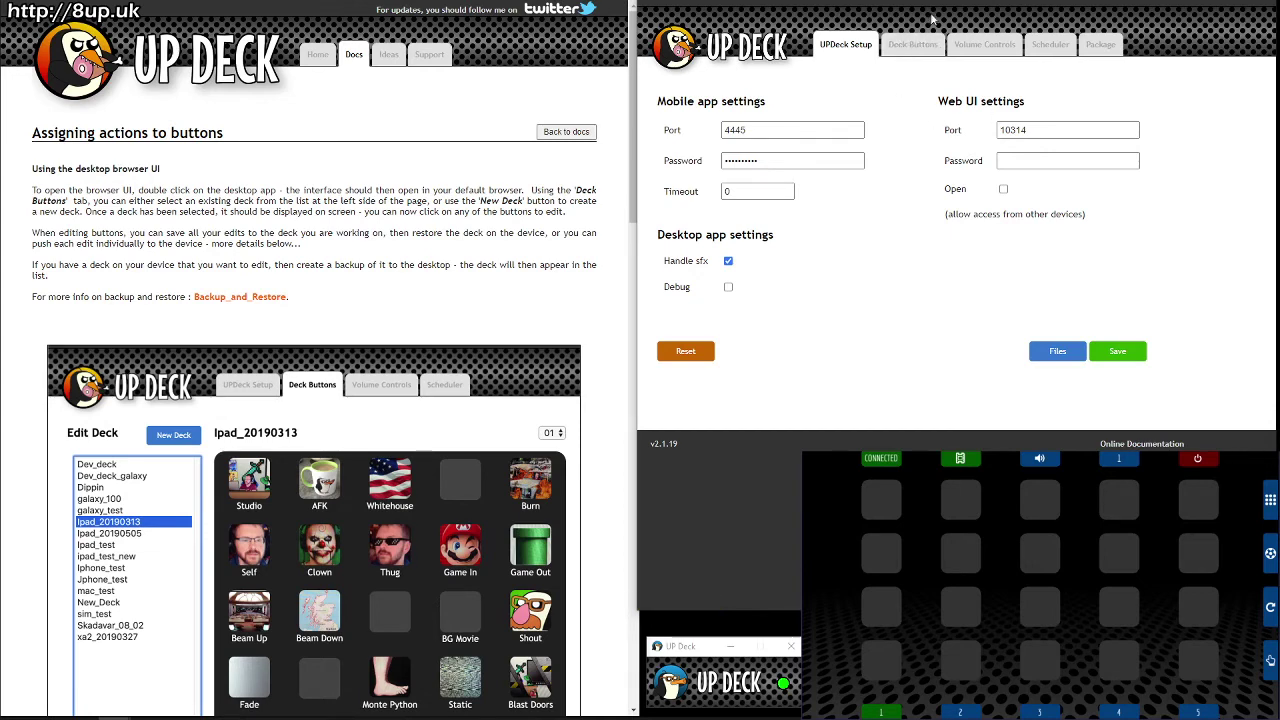
Step: In Deck Buttons, dismiss the New Deck prompt, open UpDeckTutorial and edit button 1
left_click(926, 50)
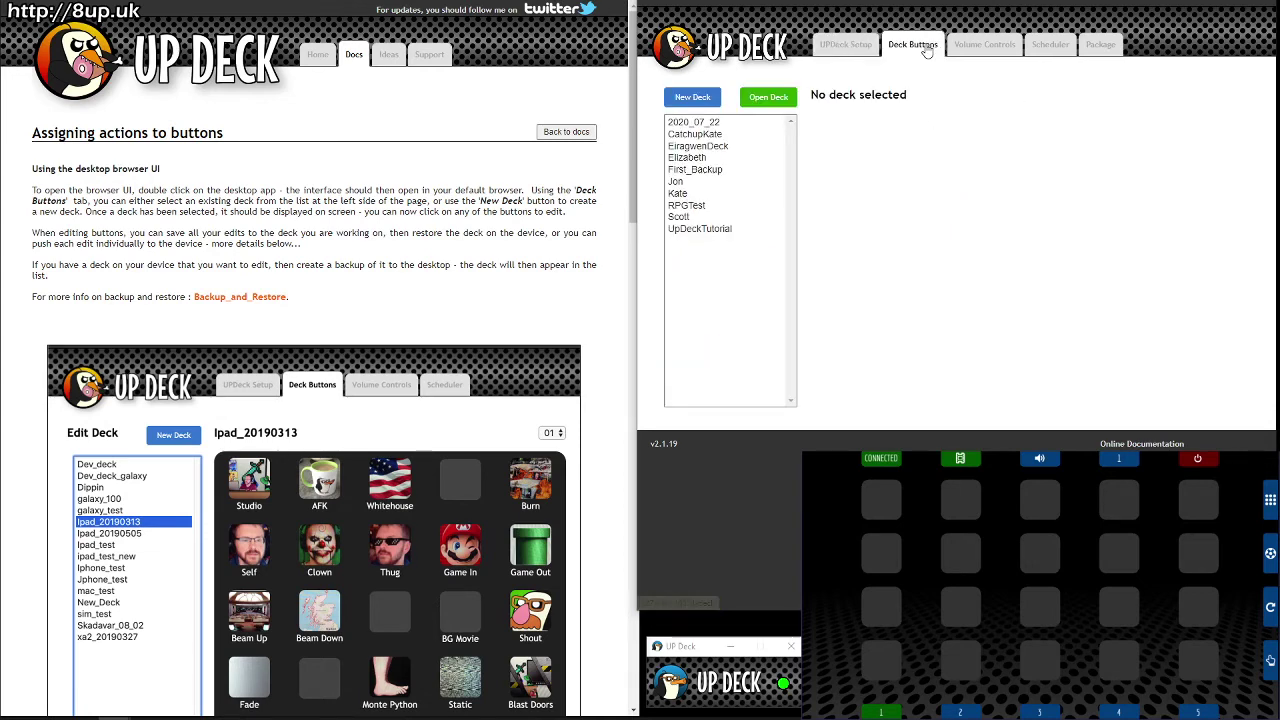
left_click(698, 100)
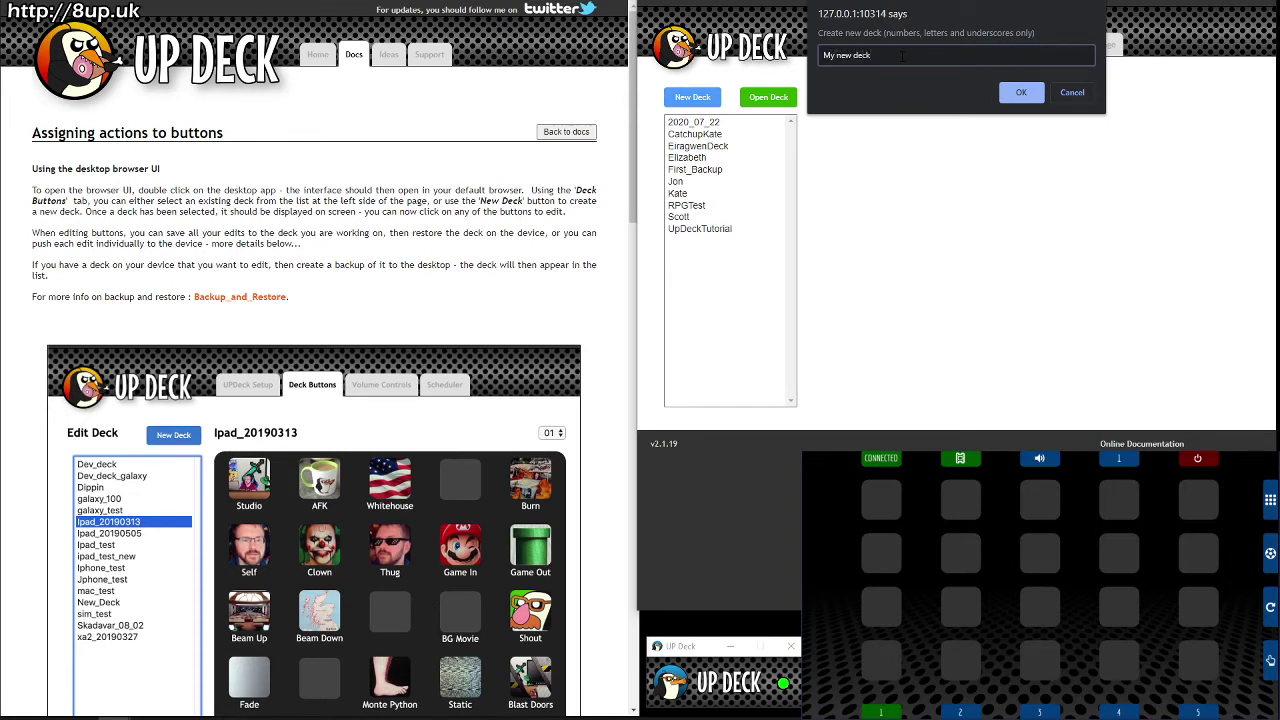
left_click(1070, 92)
left_click(722, 230)
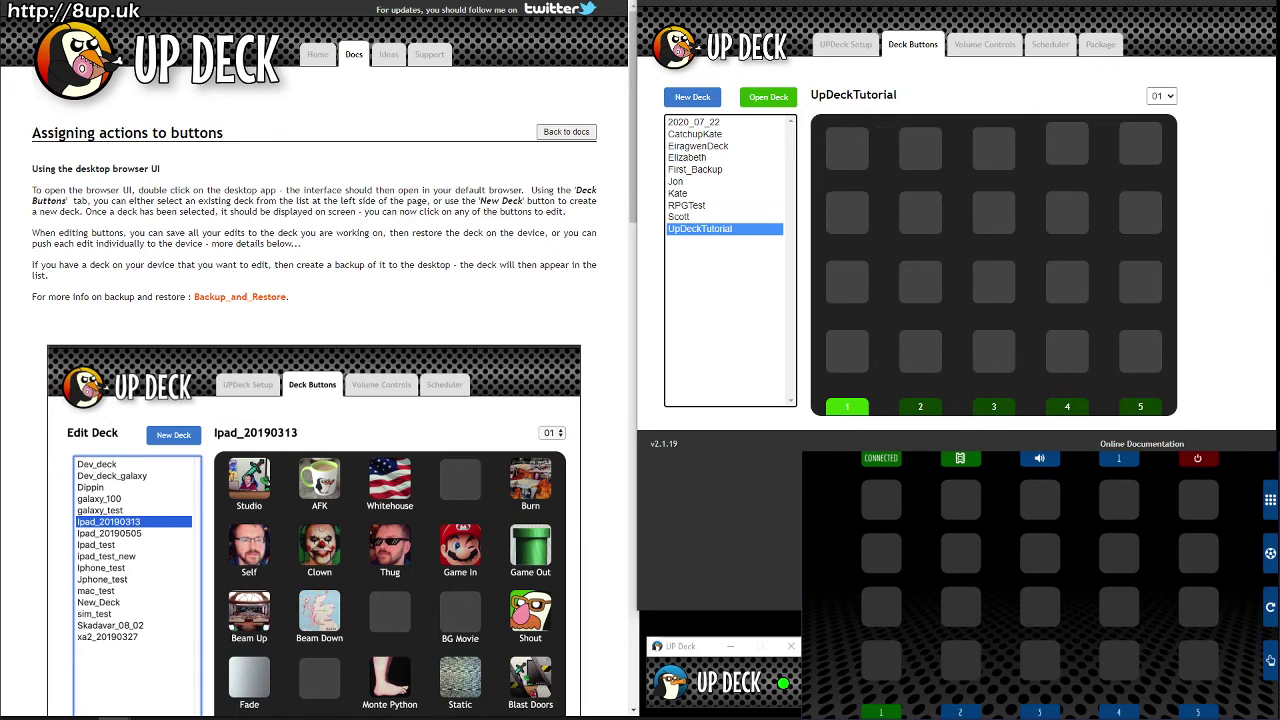
left_click(842, 145)
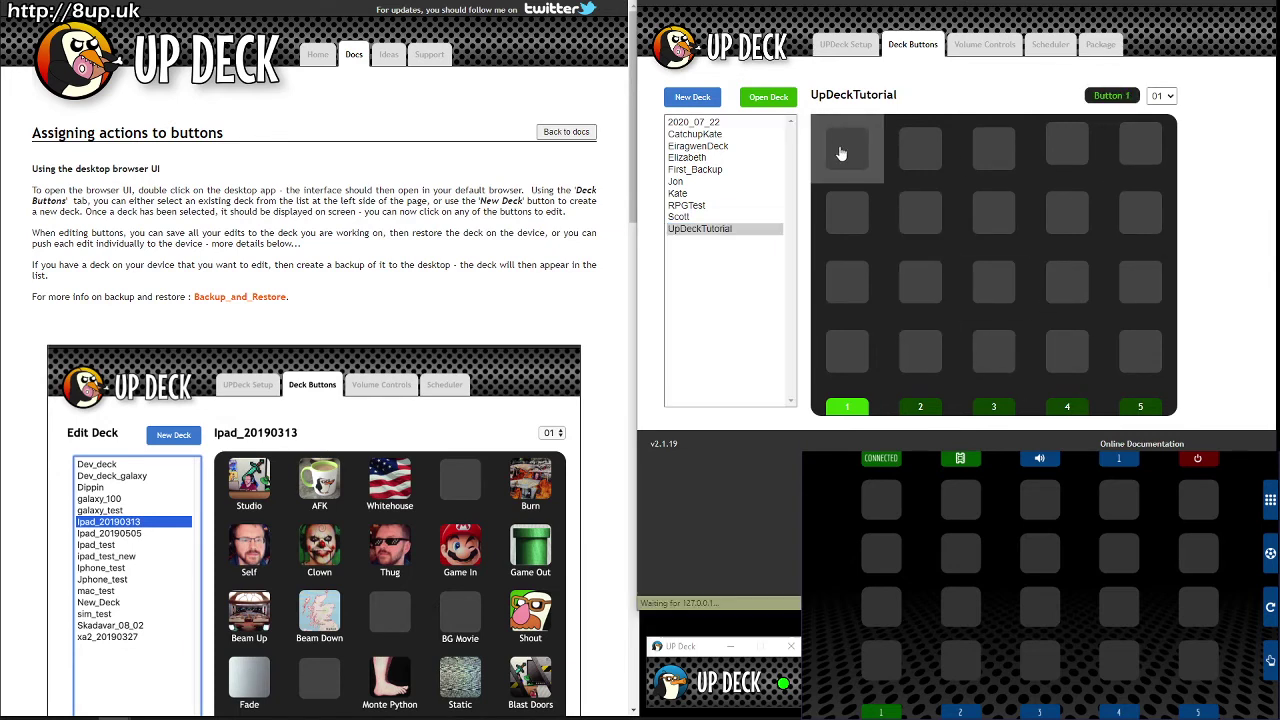
Step: Set button 1's target device to BlueTwo, refreshing the device list
left_click(845, 131)
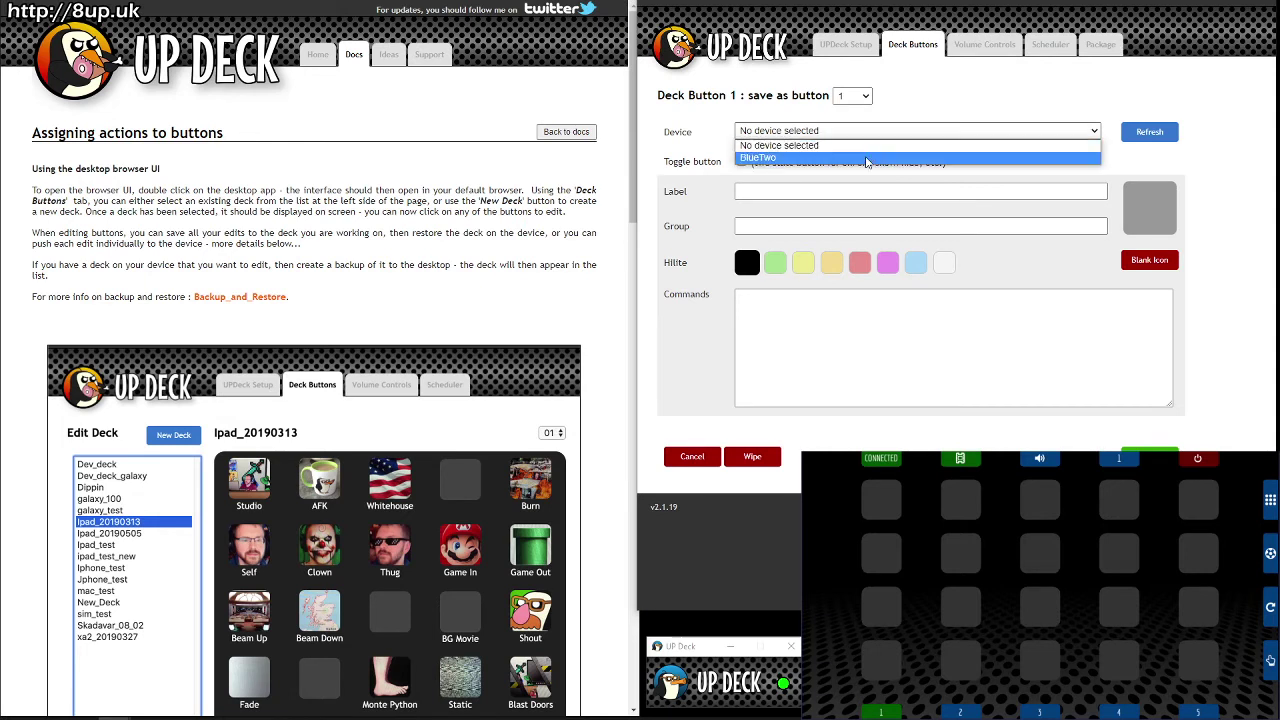
left_click(867, 159)
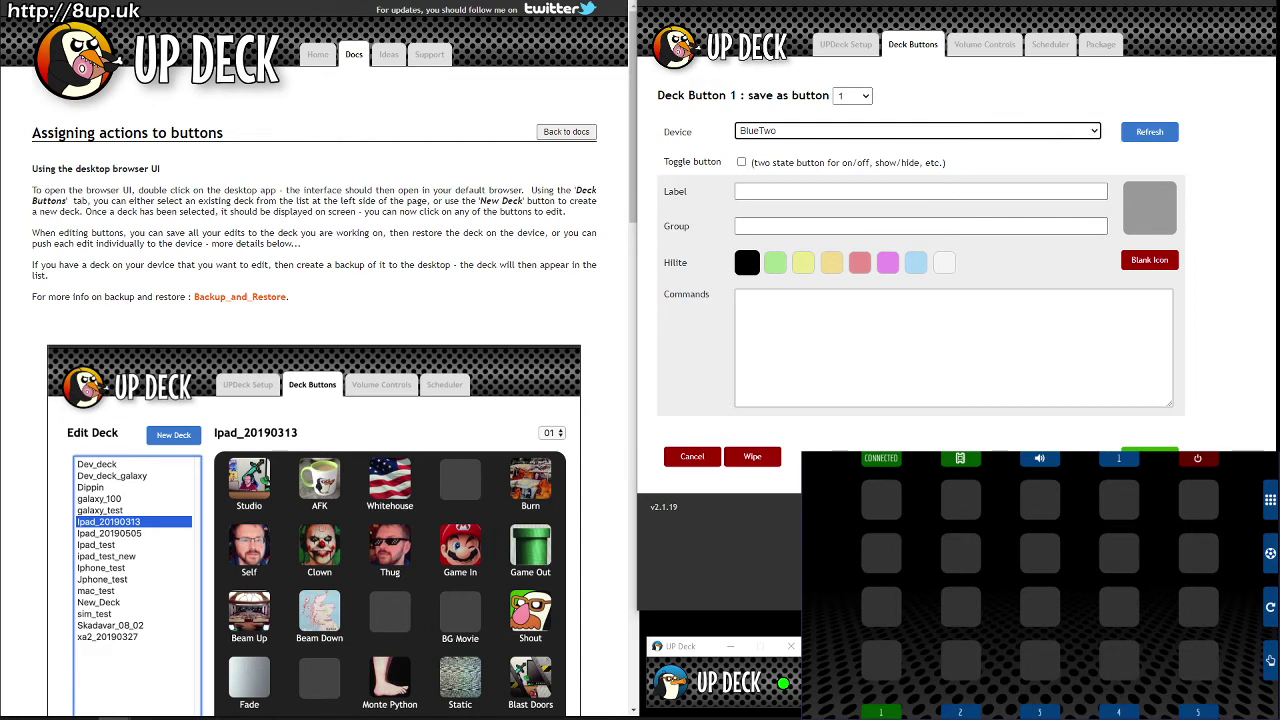
left_click(1007, 116)
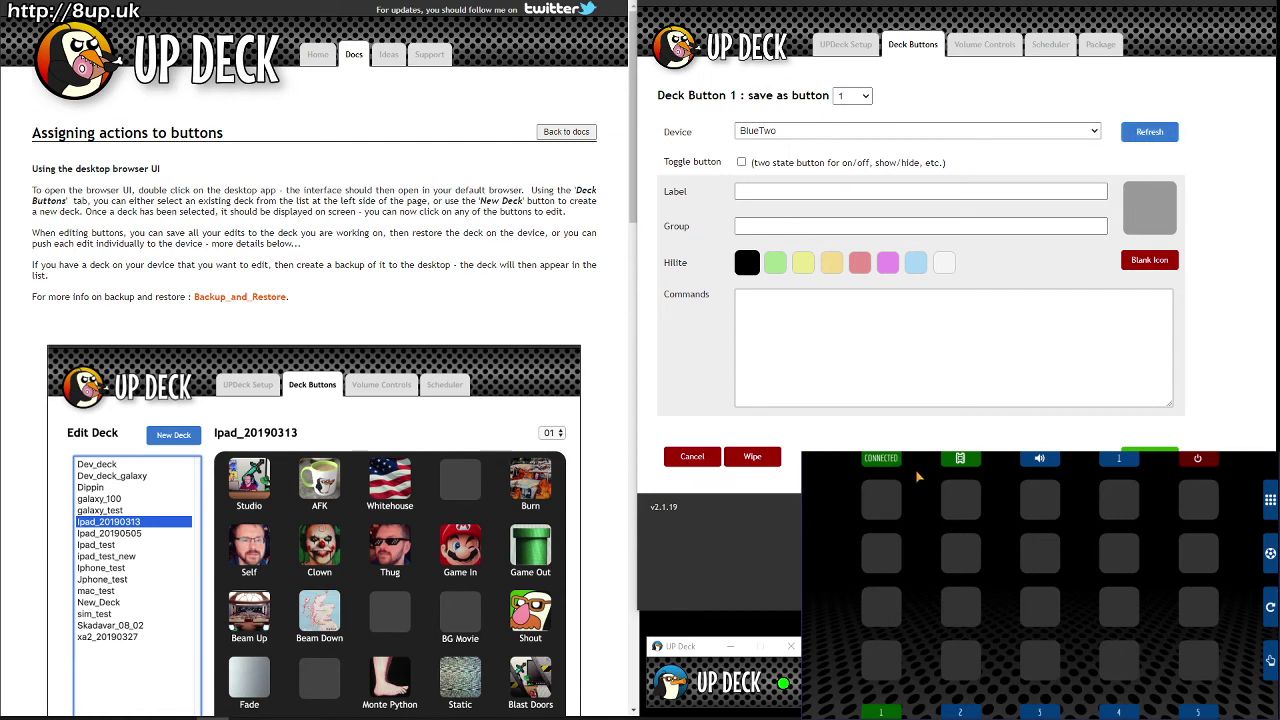
left_click(1147, 140)
left_click(1004, 132)
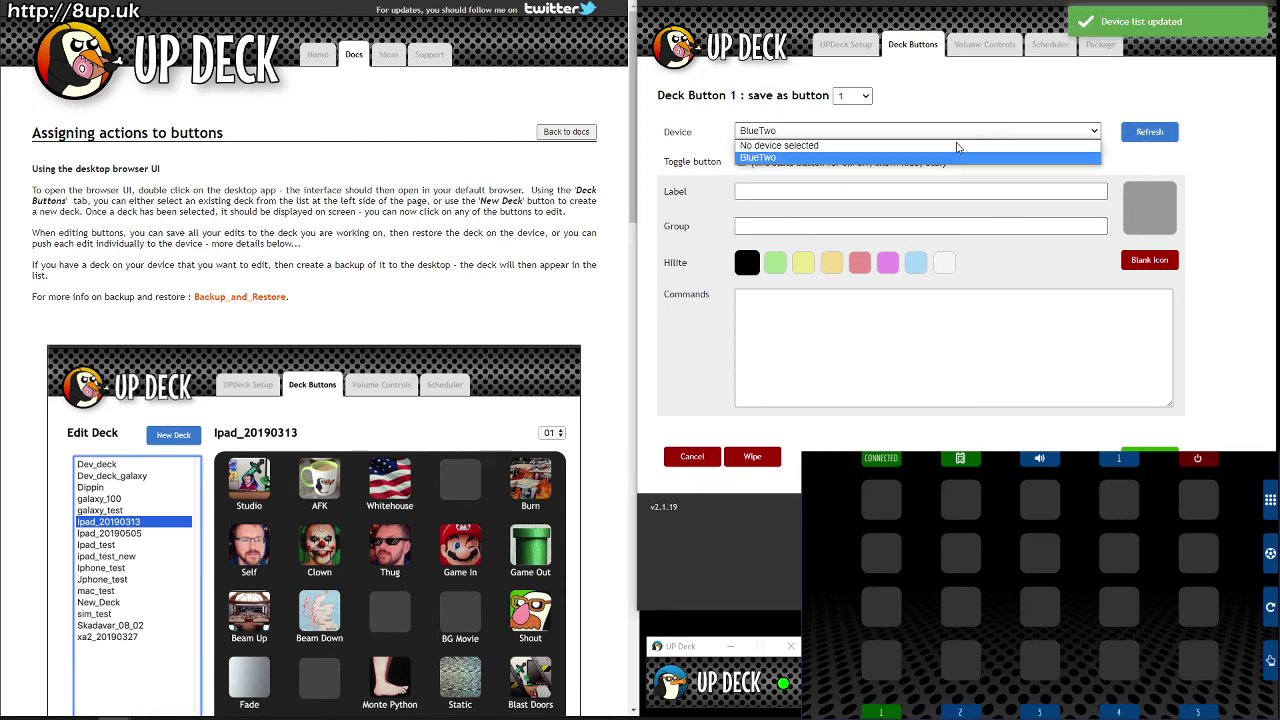
left_click(790, 157)
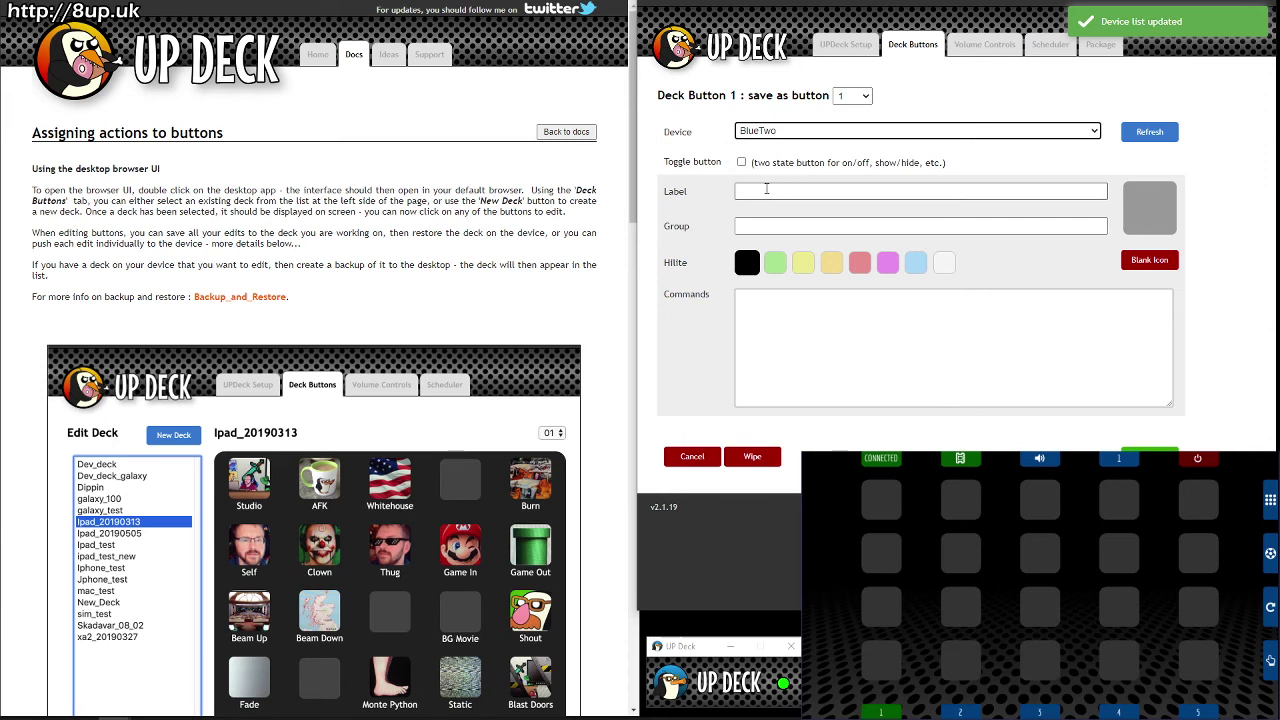
Step: Label the button 'Show ip GIF' and leave its group empty
left_click(766, 189)
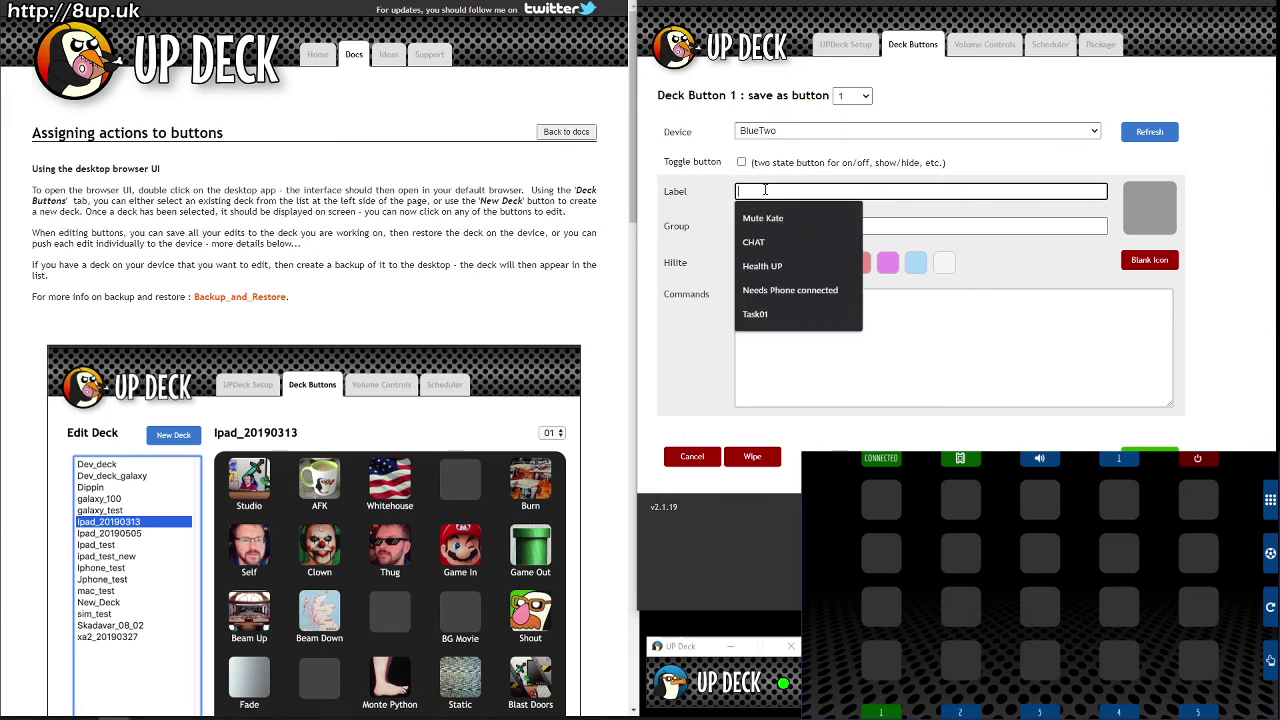
type("Show")
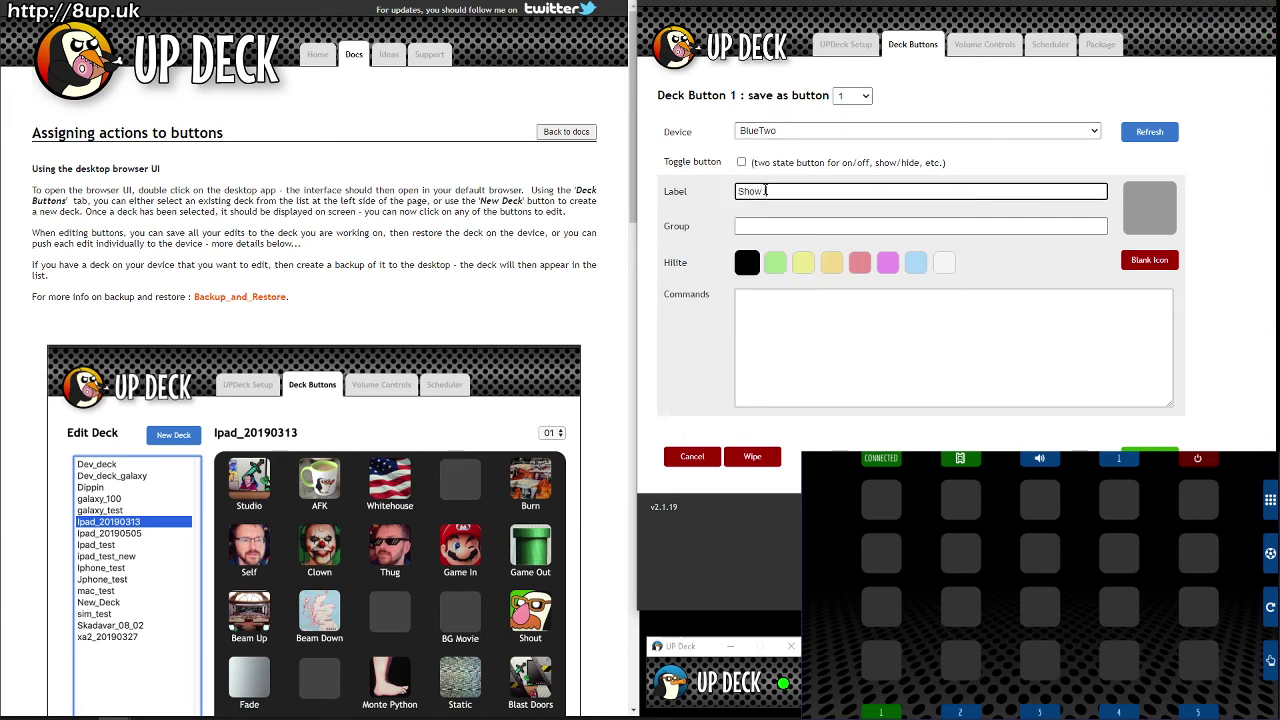
type(" to GIF")
left_click(786, 227)
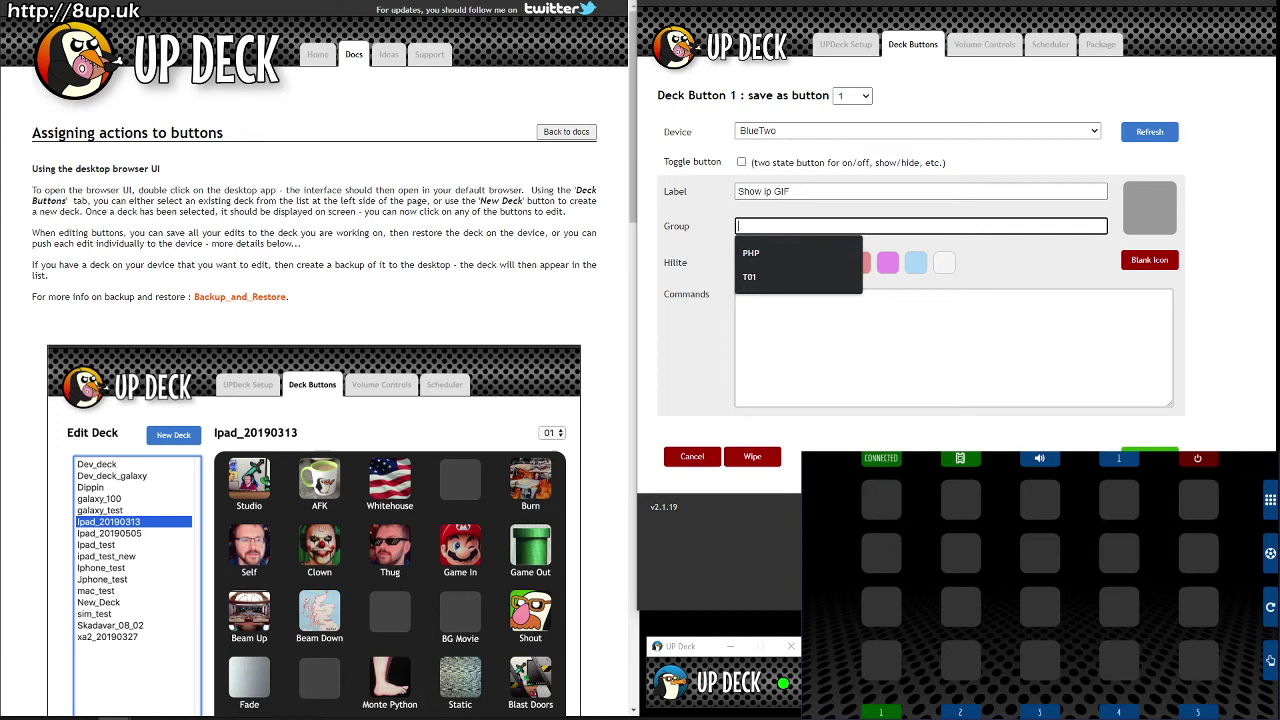
left_click(900, 500)
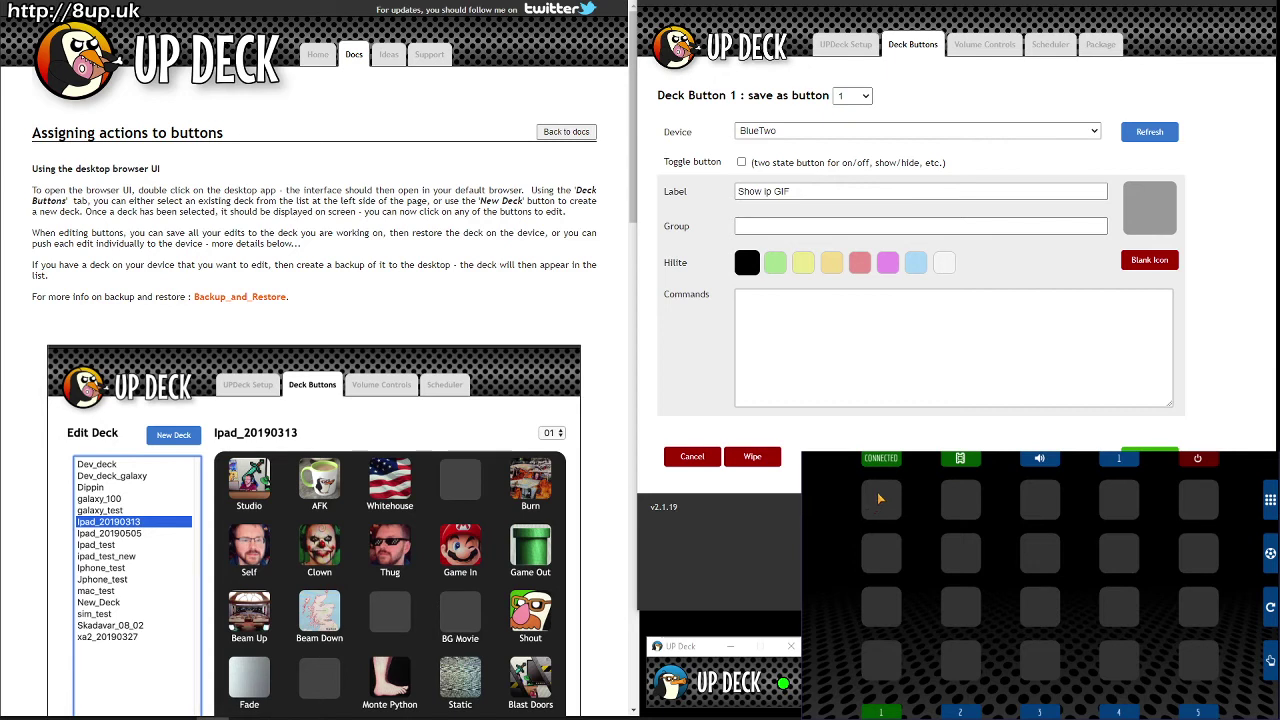
left_click(883, 501)
Step: Try white, light-yellow, gold, pink and light blue Hilite colours, settling back on black
left_click(944, 262)
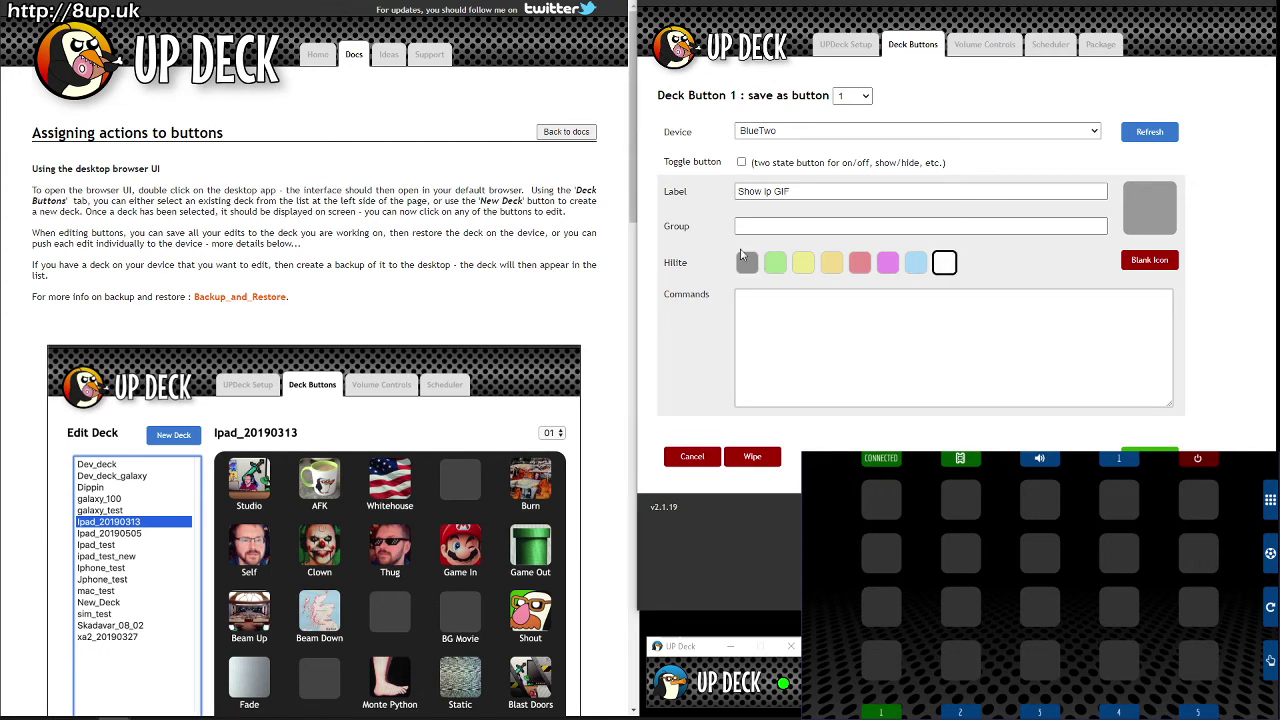
left_click(746, 262)
left_click(805, 264)
left_click(836, 265)
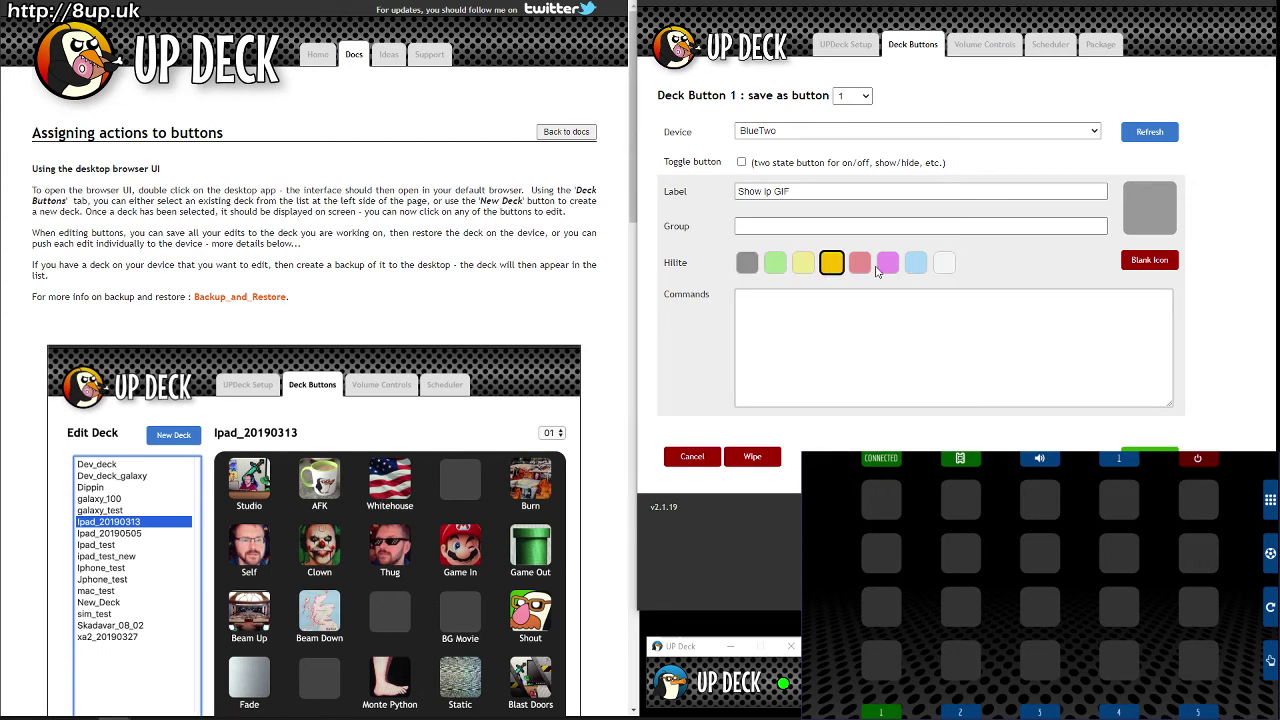
left_click(887, 262)
left_click(915, 262)
left_click(746, 262)
left_click(771, 306)
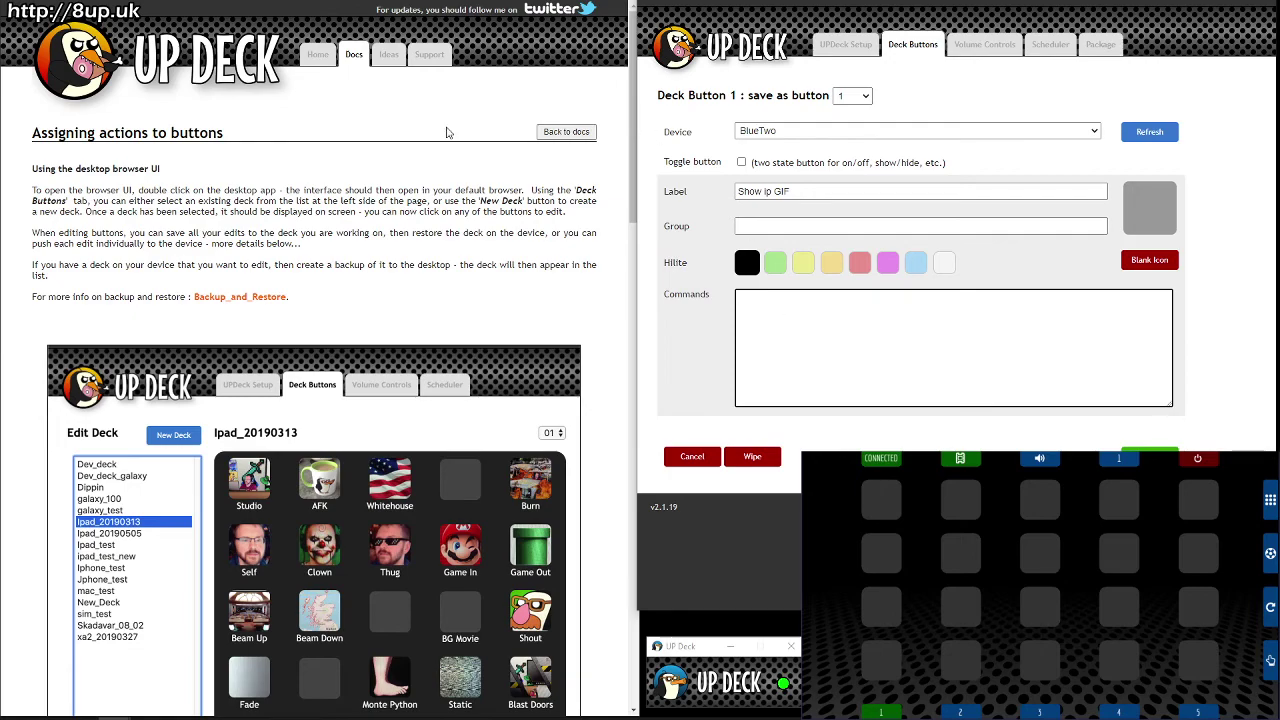
Step: Enter 'title or description Turn on IP GIF' and a 'show' line in the Commands box
scroll(490, 466, "down", 15)
scroll(314, 271, "up", 2)
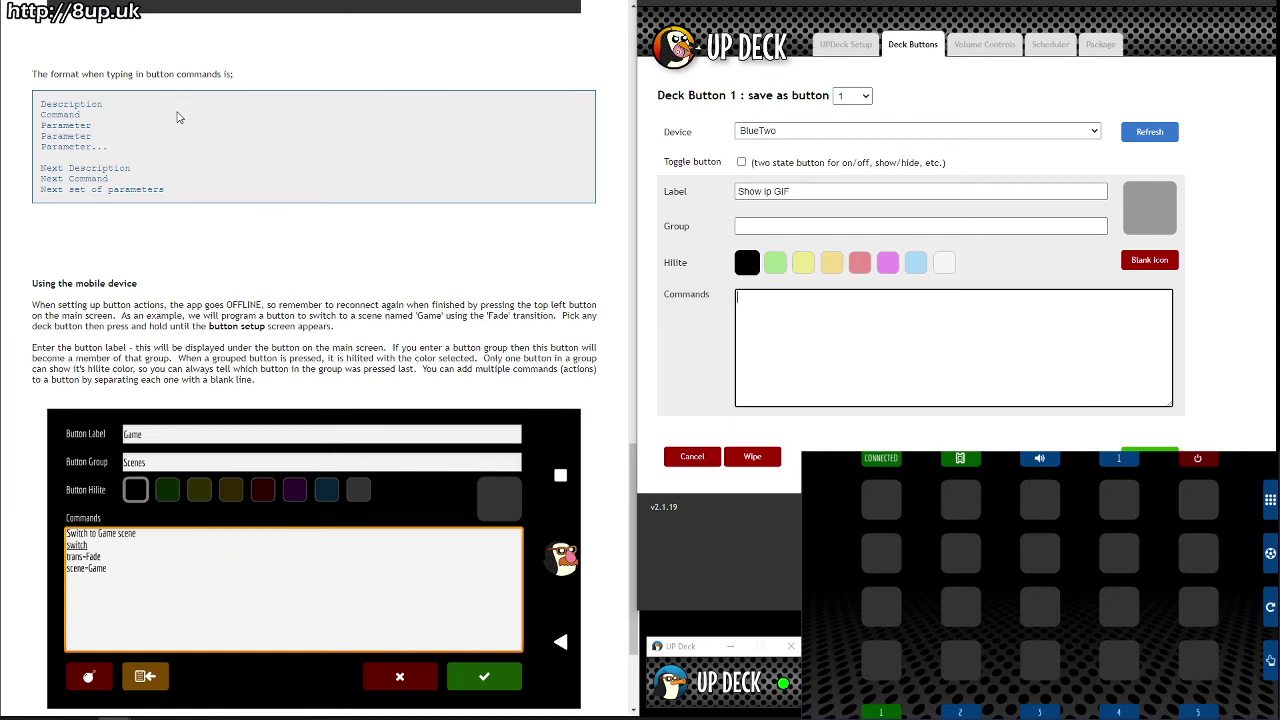
type("title")
type(" or descripti")
type("on")
type(" Turn on IP GIF ")
type("show")
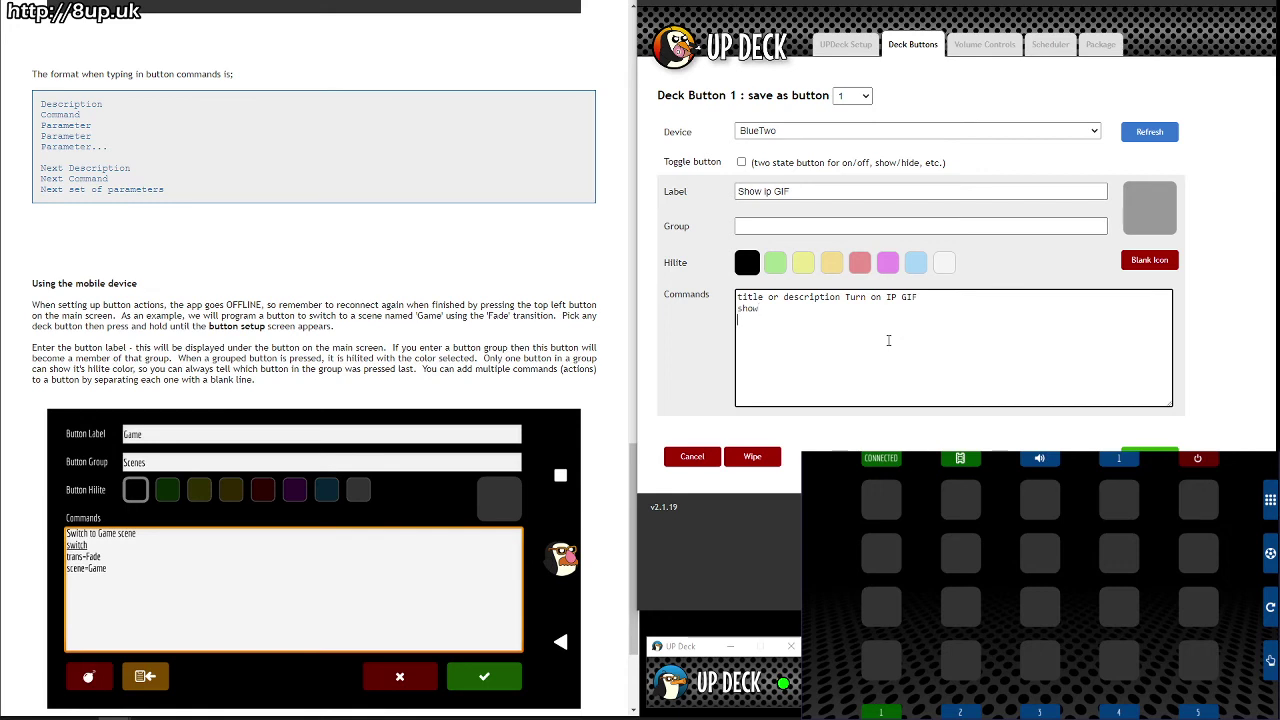
scroll(583, 420, "down", 3)
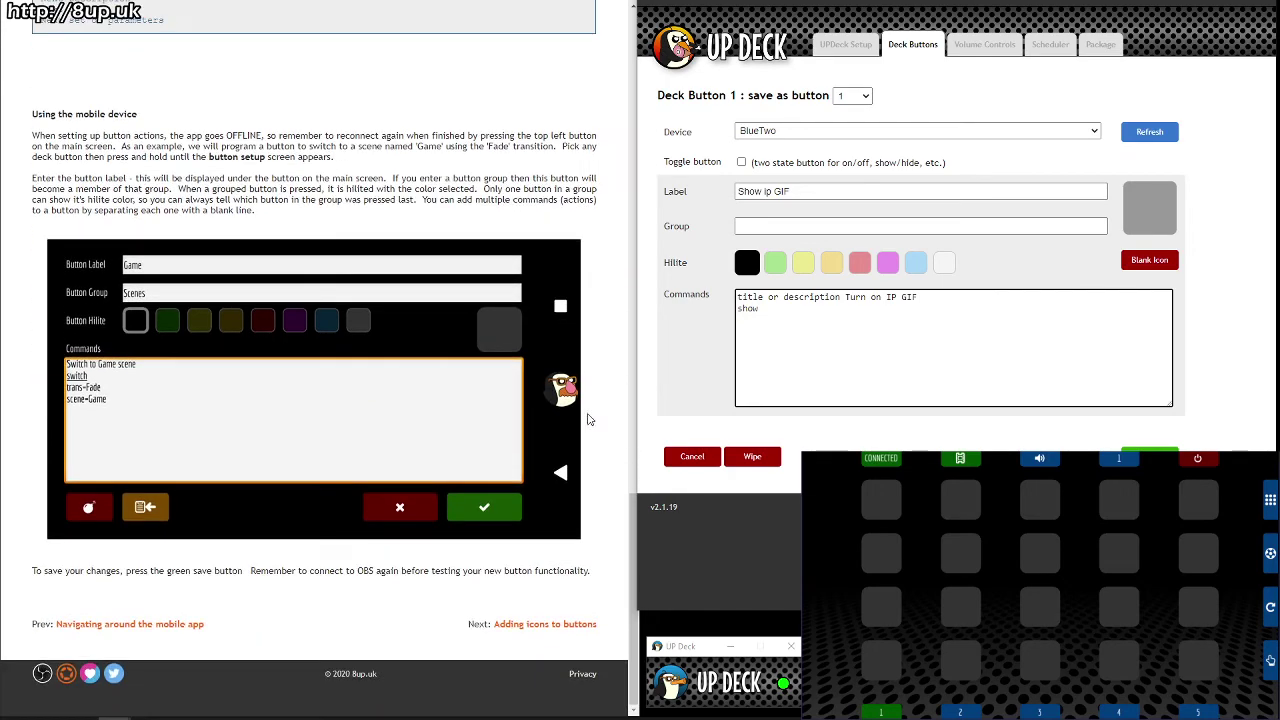
Step: Page through the docs to 'Showing and hiding scene items' and open that article from the Docs list
left_click(540, 632)
scroll(540, 630, "down", 5)
left_click(540, 630)
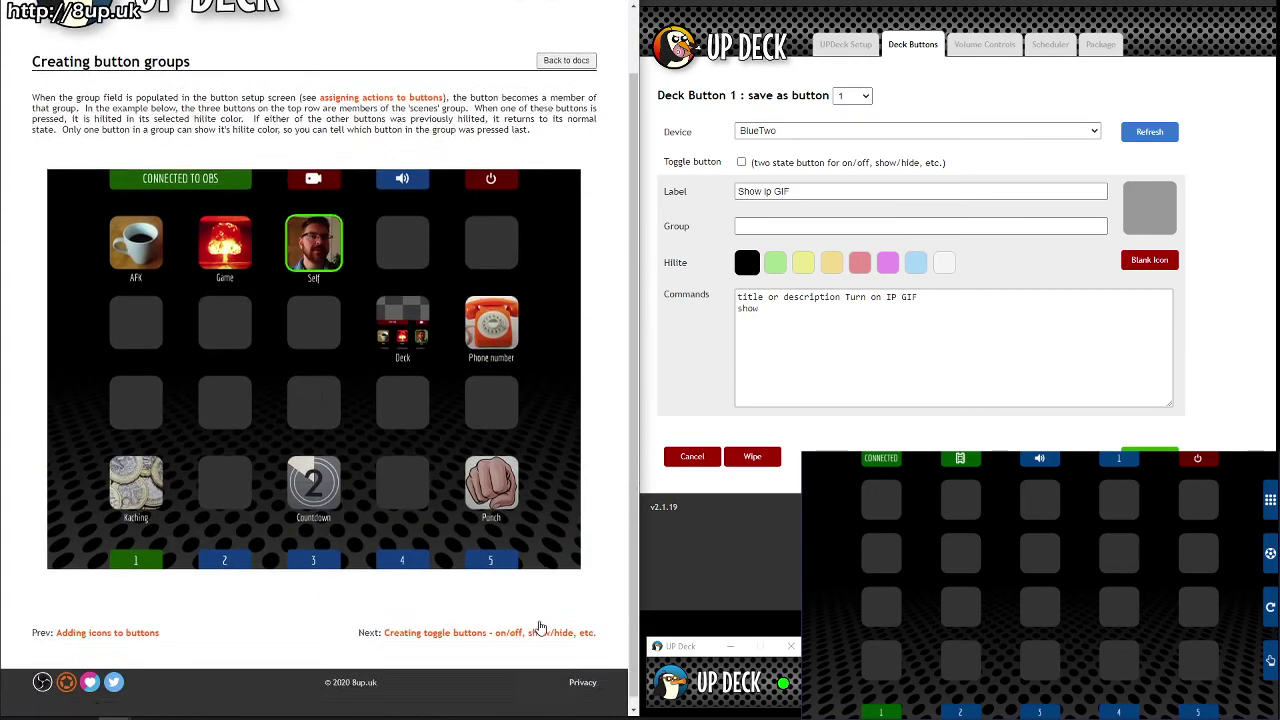
left_click(540, 632)
scroll(540, 627, "down", 10)
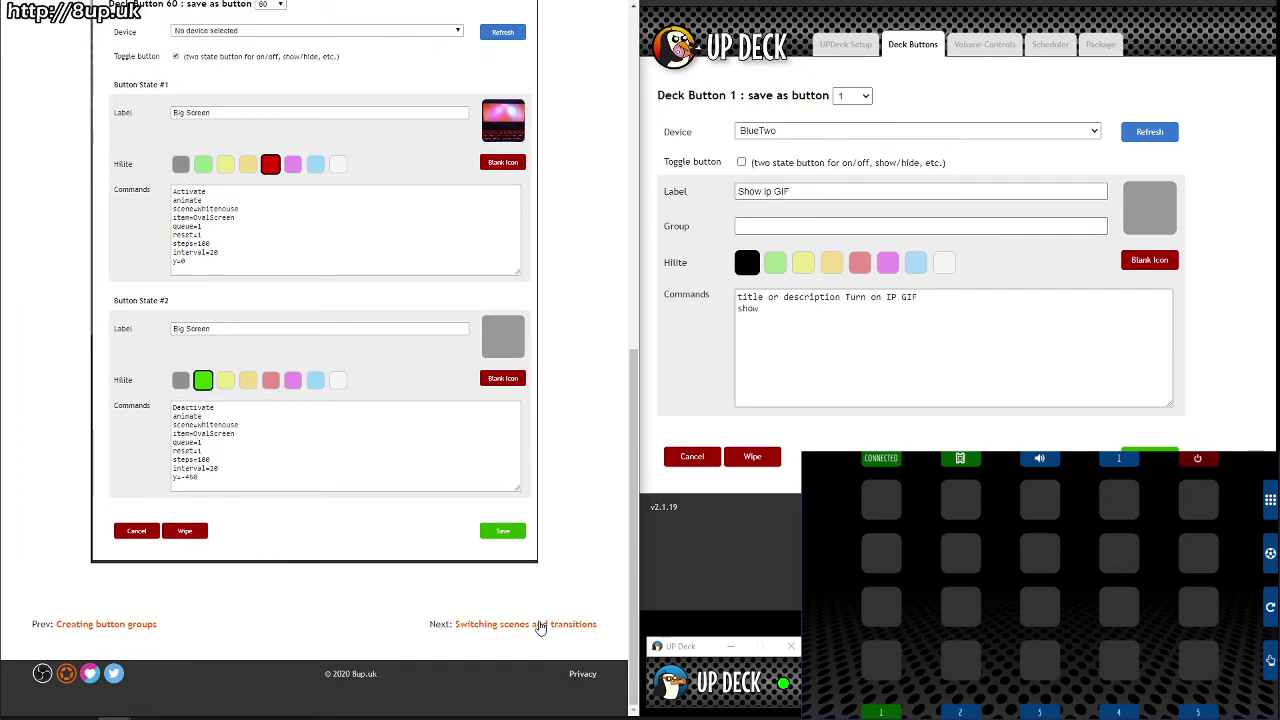
left_click(540, 627)
scroll(540, 627, "down", 3)
scroll(540, 627, "down", 1)
left_click(540, 627)
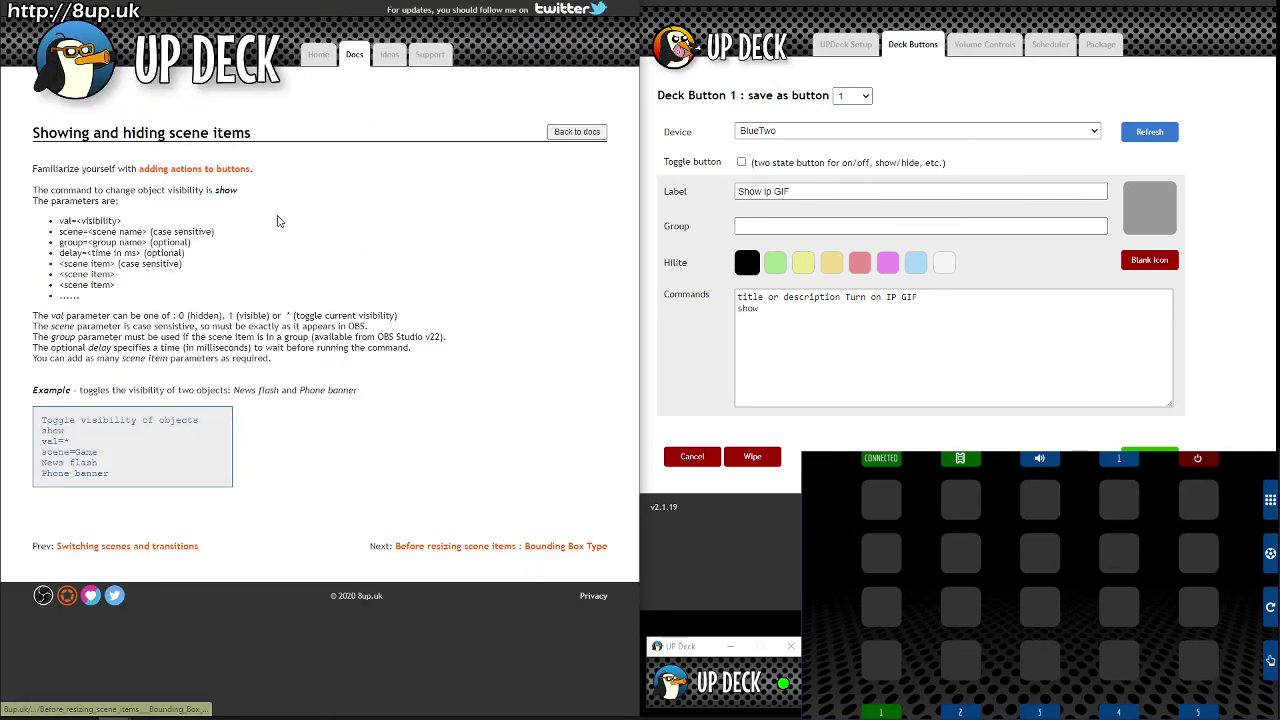
left_click(352, 60)
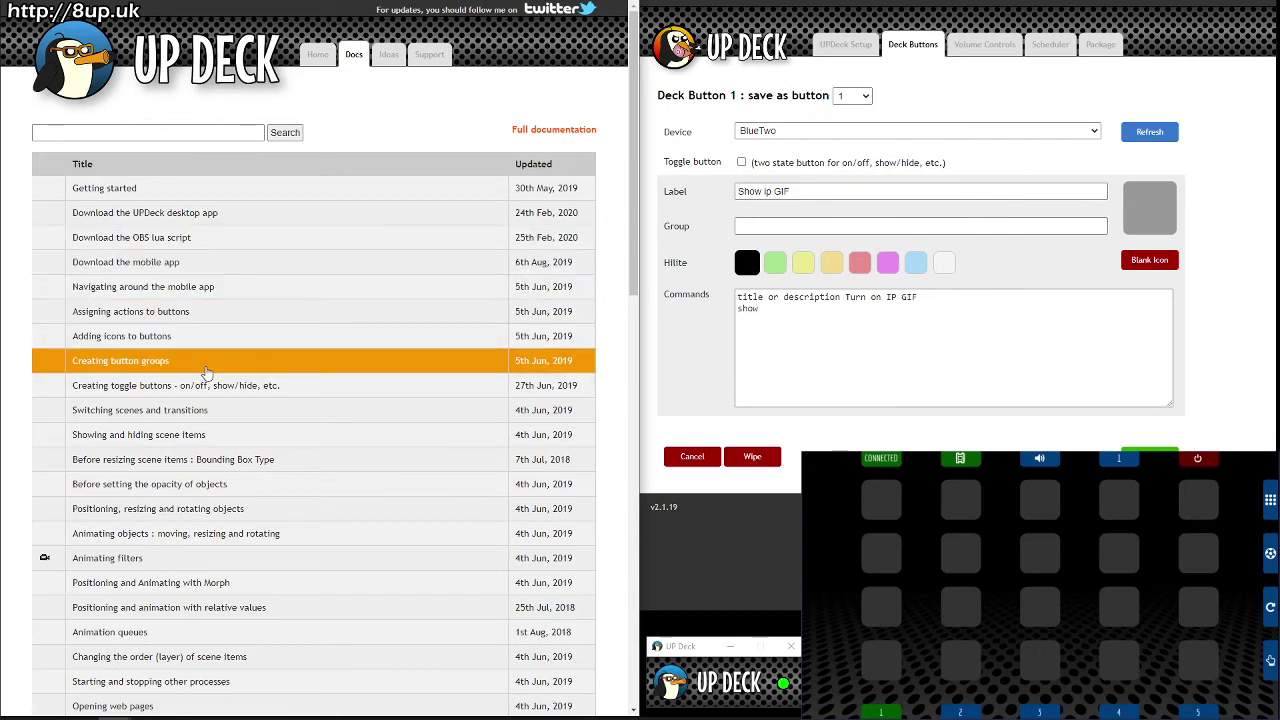
left_click(157, 437)
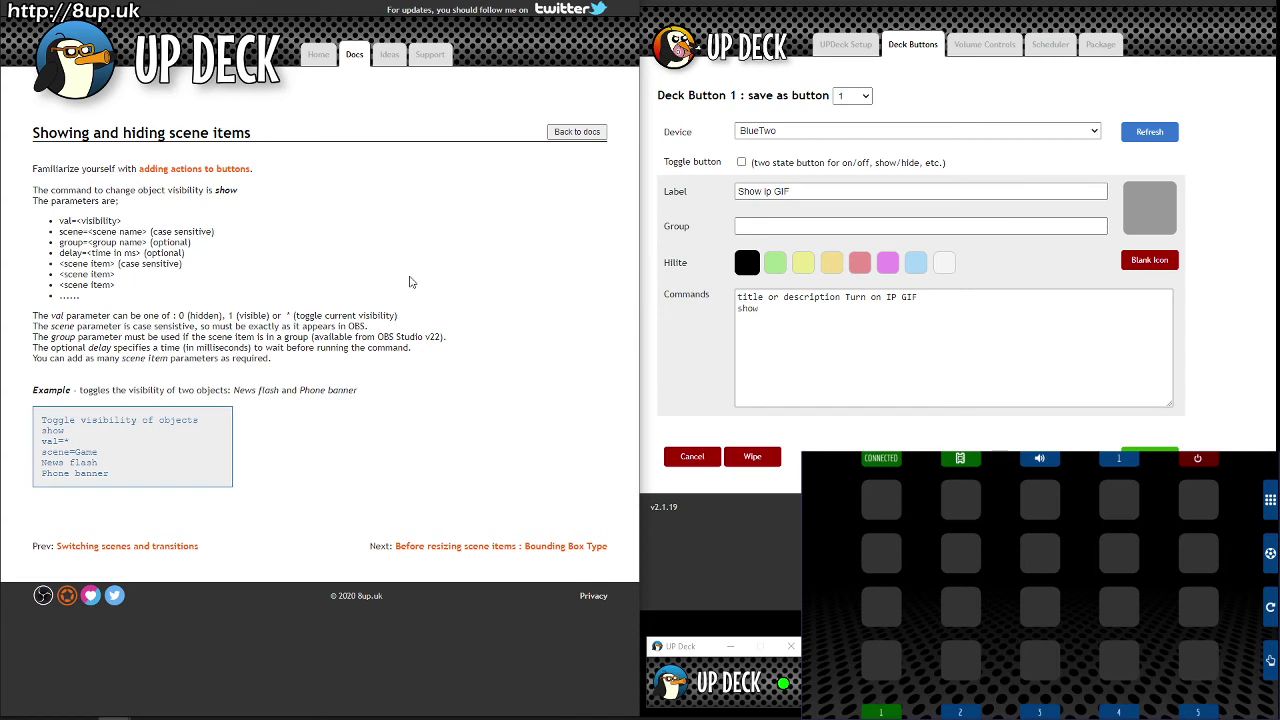
Step: Copy the docs' example command block into the button's commands, then undo the paste
key("alt+Tab")
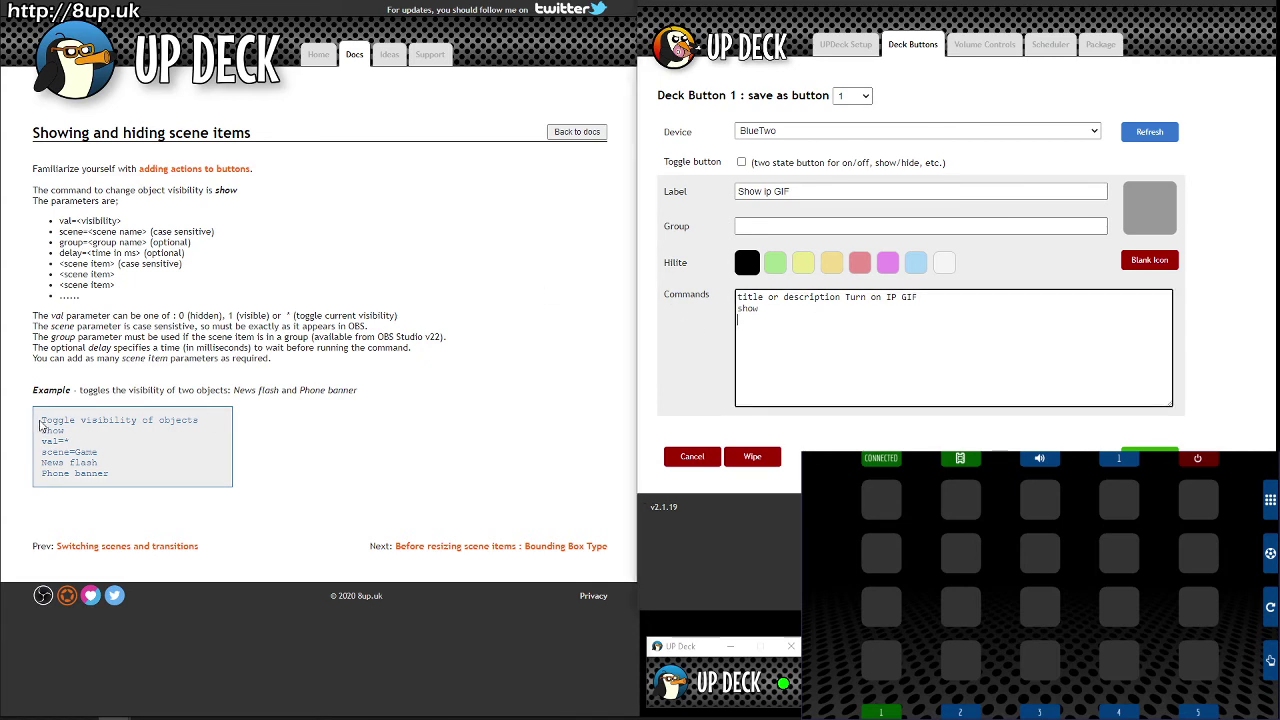
left_click_drag(40, 425, 124, 483)
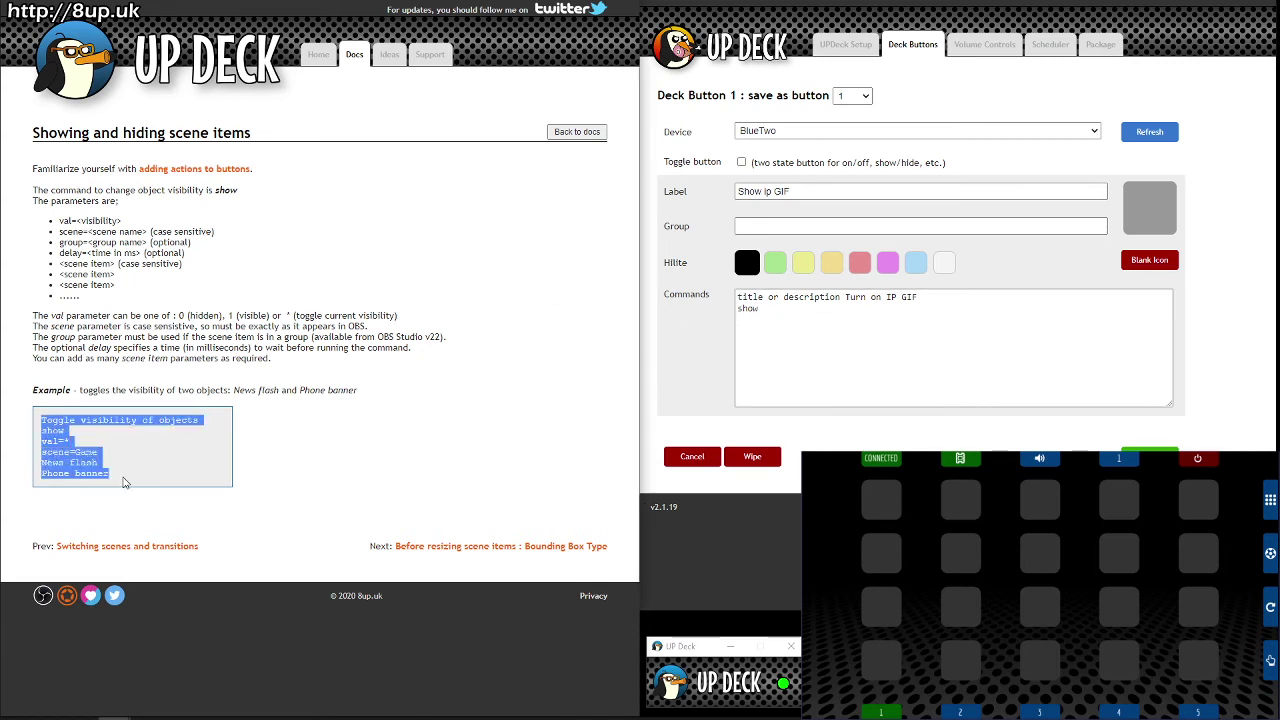
key("ctrl+c")
left_click(915, 345)
key("ctrl+v")
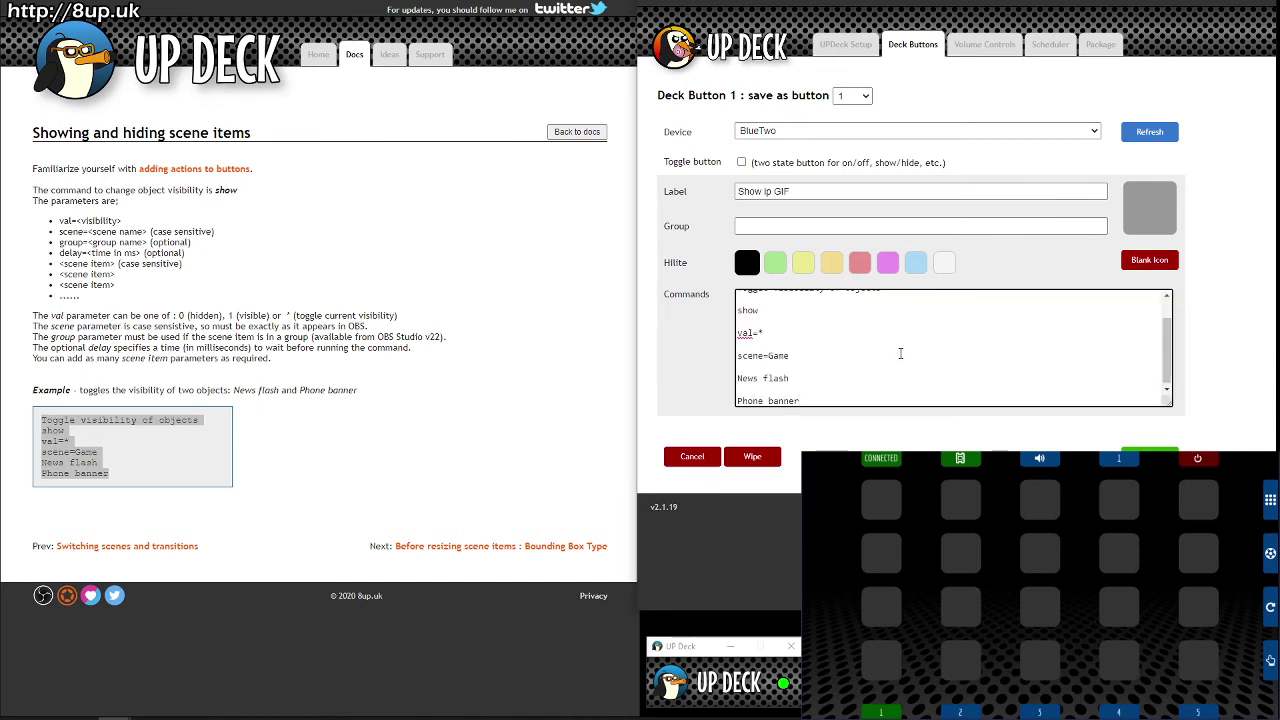
key("ctrl+z")
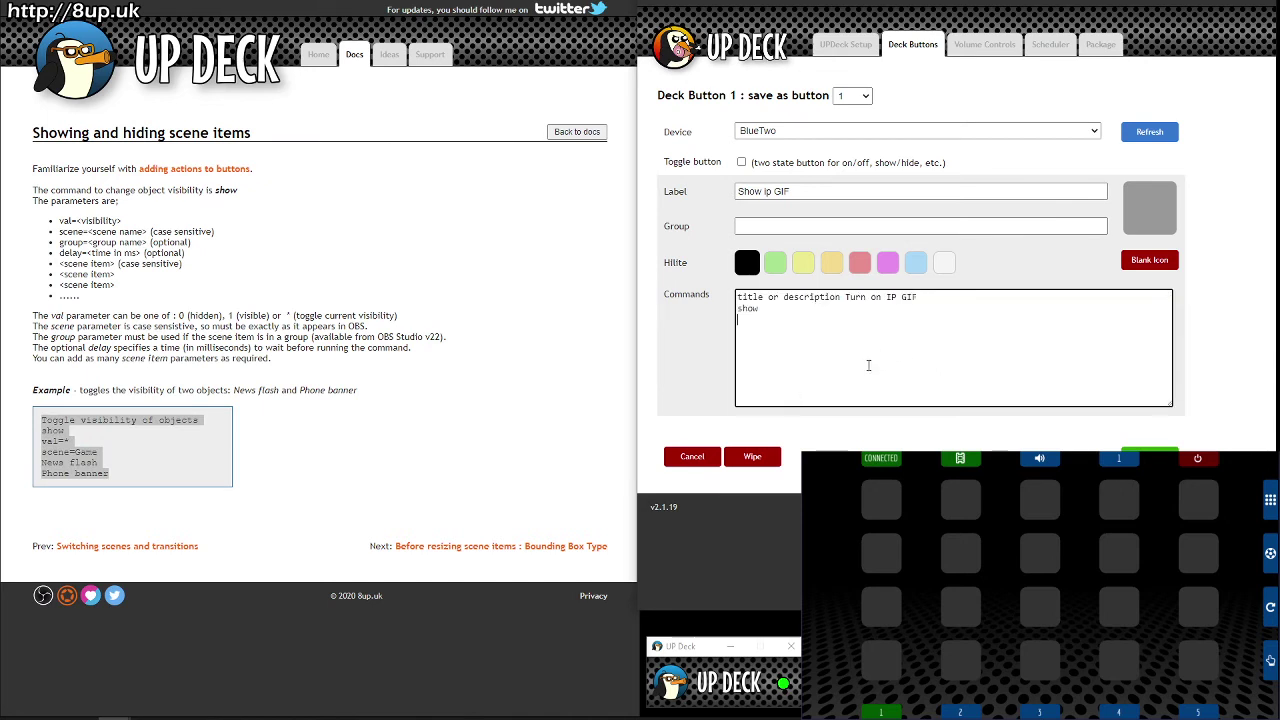
left_click(193, 452)
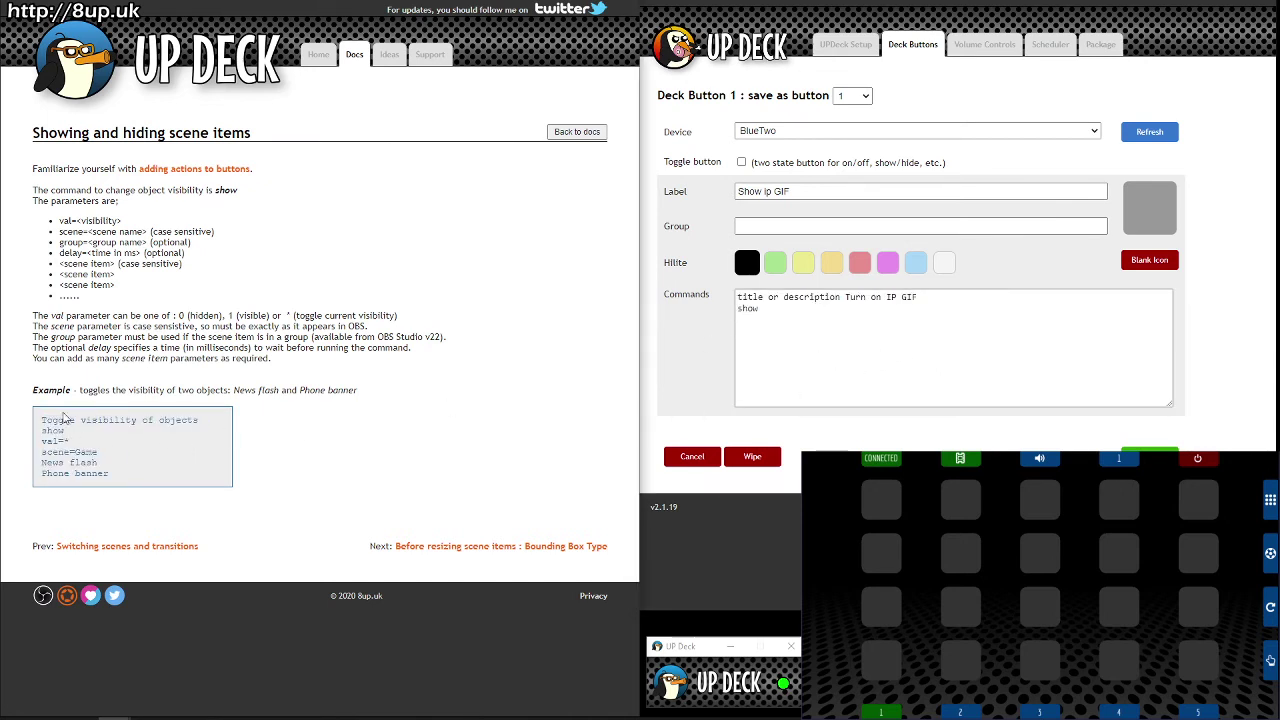
Step: Complete the commands with val=1, scene=Install and ipGIF on separate lines
left_click(766, 374)
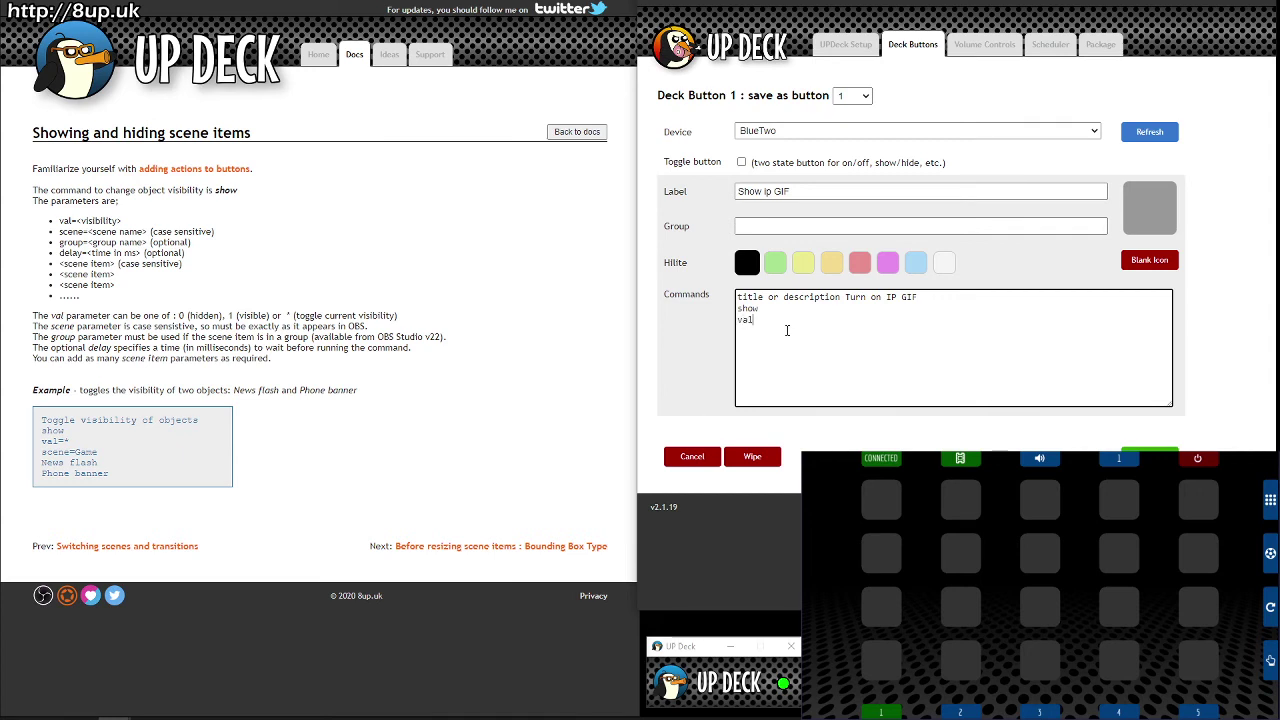
type("=1")
key("Return")
type("scene")
type("=")
type("Install ")
type("ipGIF")
Step: Save button 1 to BlueTwo and press it twice on the deck to test it
left_click(1158, 449)
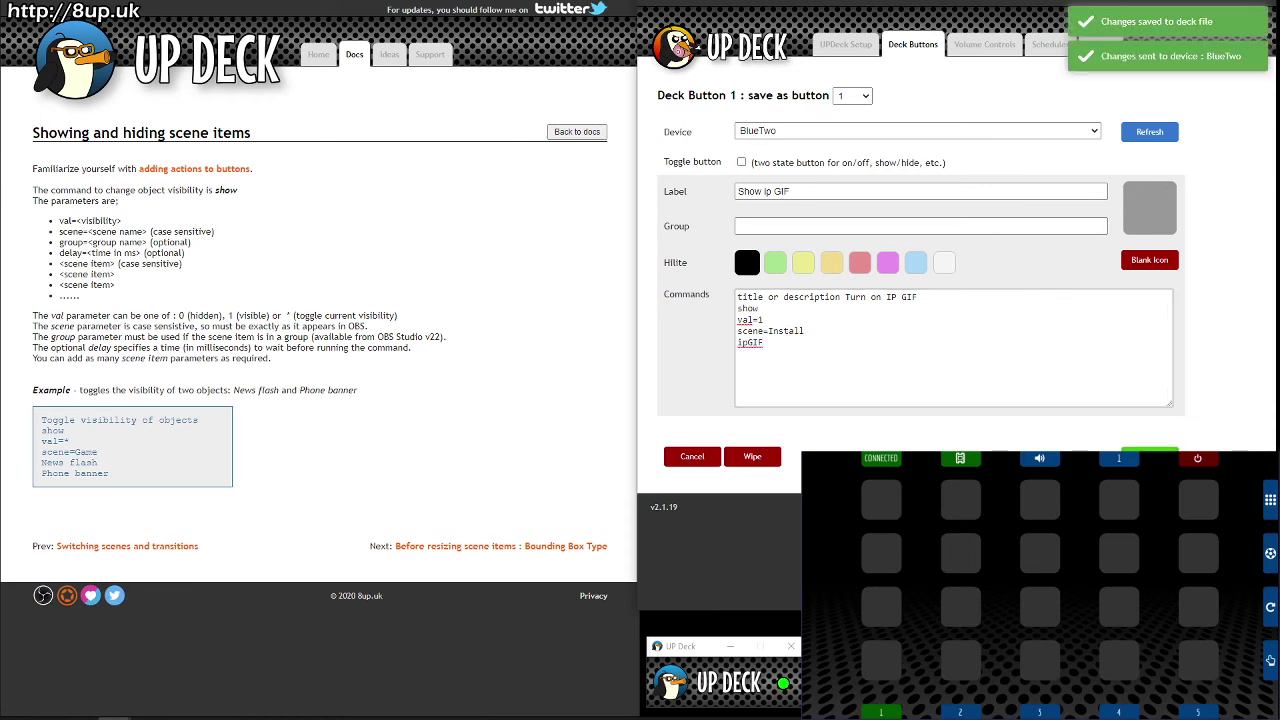
left_click(888, 506)
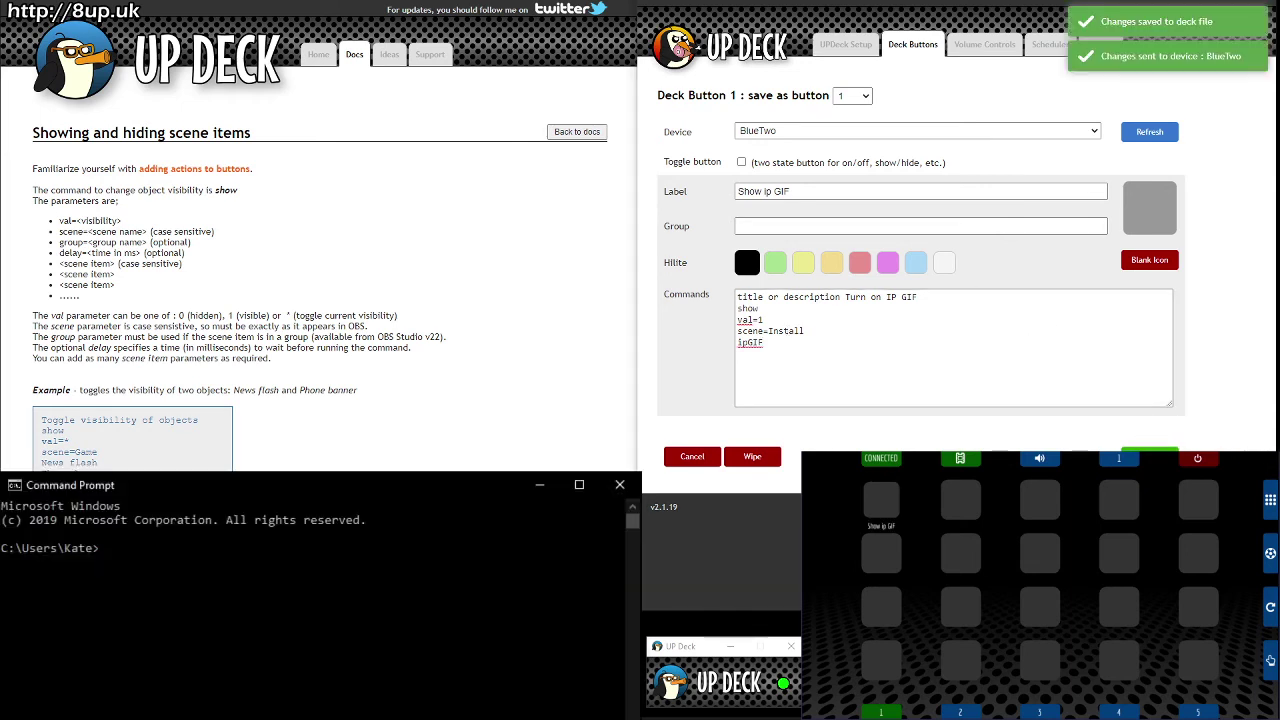
left_click(888, 506)
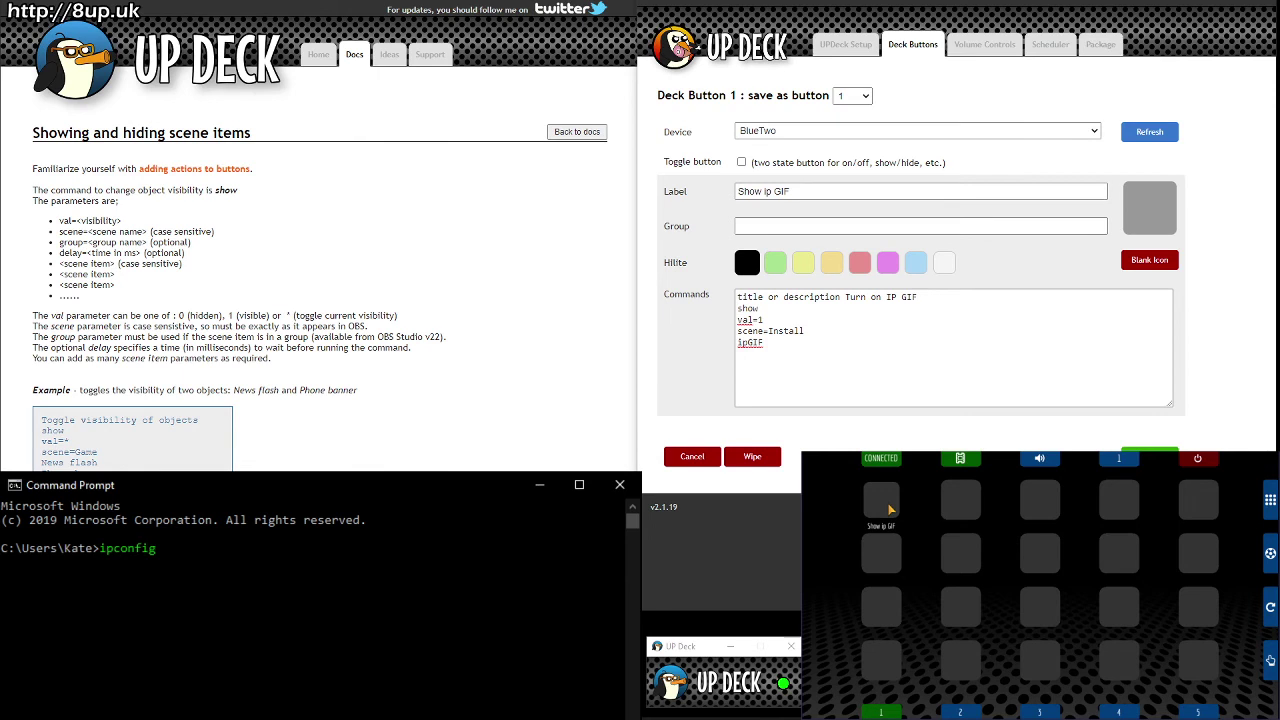
Step: Change val=1 to val=*, re-save, and press the button twice to test the toggle
left_click(777, 319)
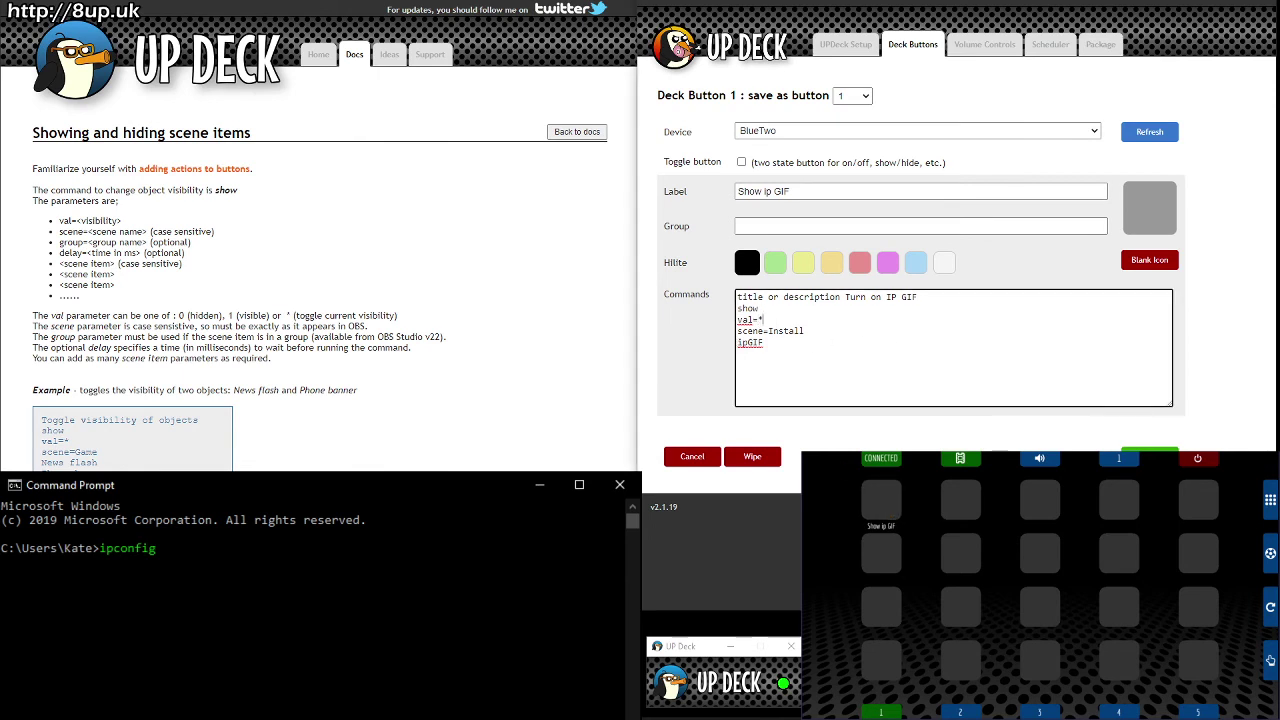
left_click(1150, 448)
left_click(872, 505)
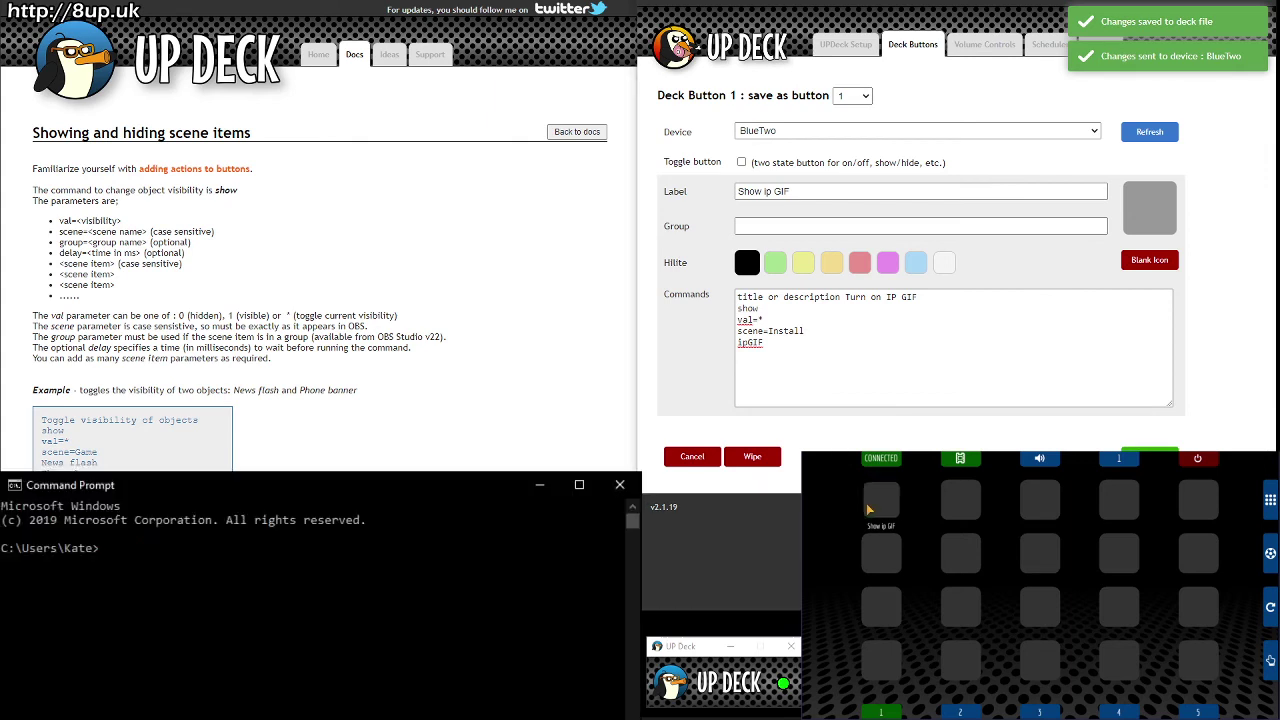
left_click(869, 509)
Step: Replace scene Install with _current, save, and test deck button 1
left_click(801, 356)
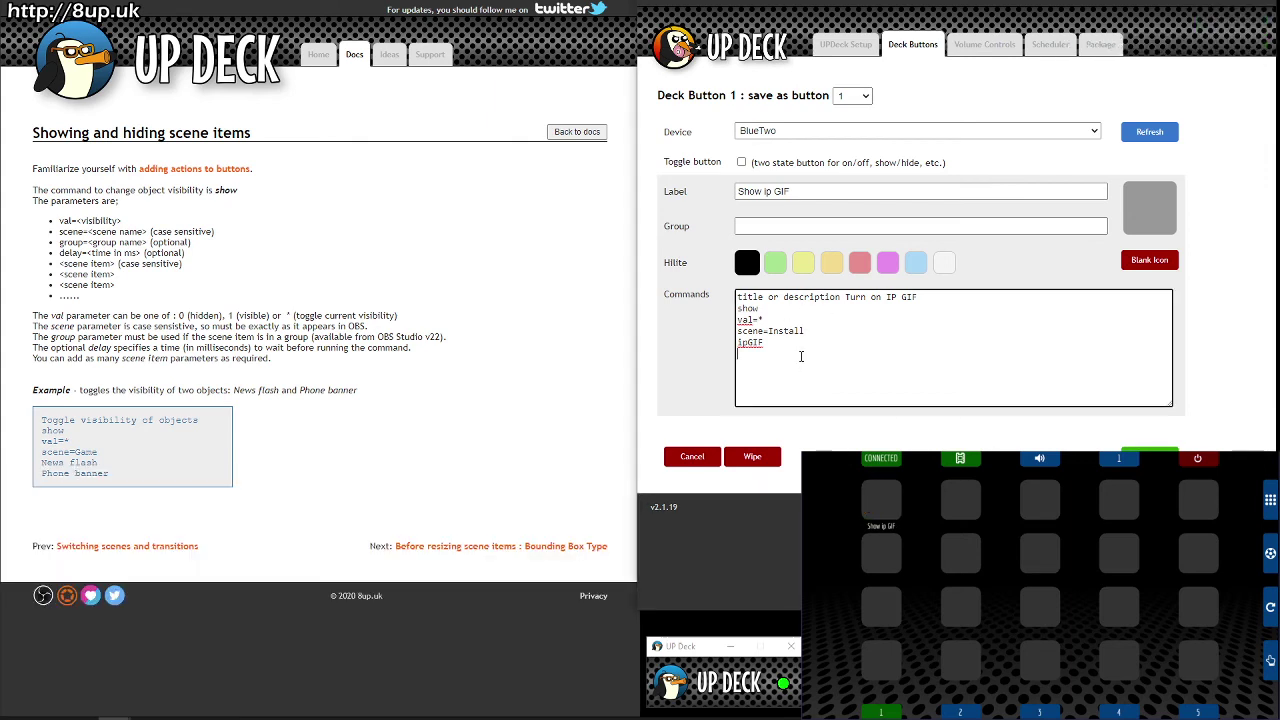
left_click_drag(806, 330, 769, 330)
type("_current")
left_click(1150, 449)
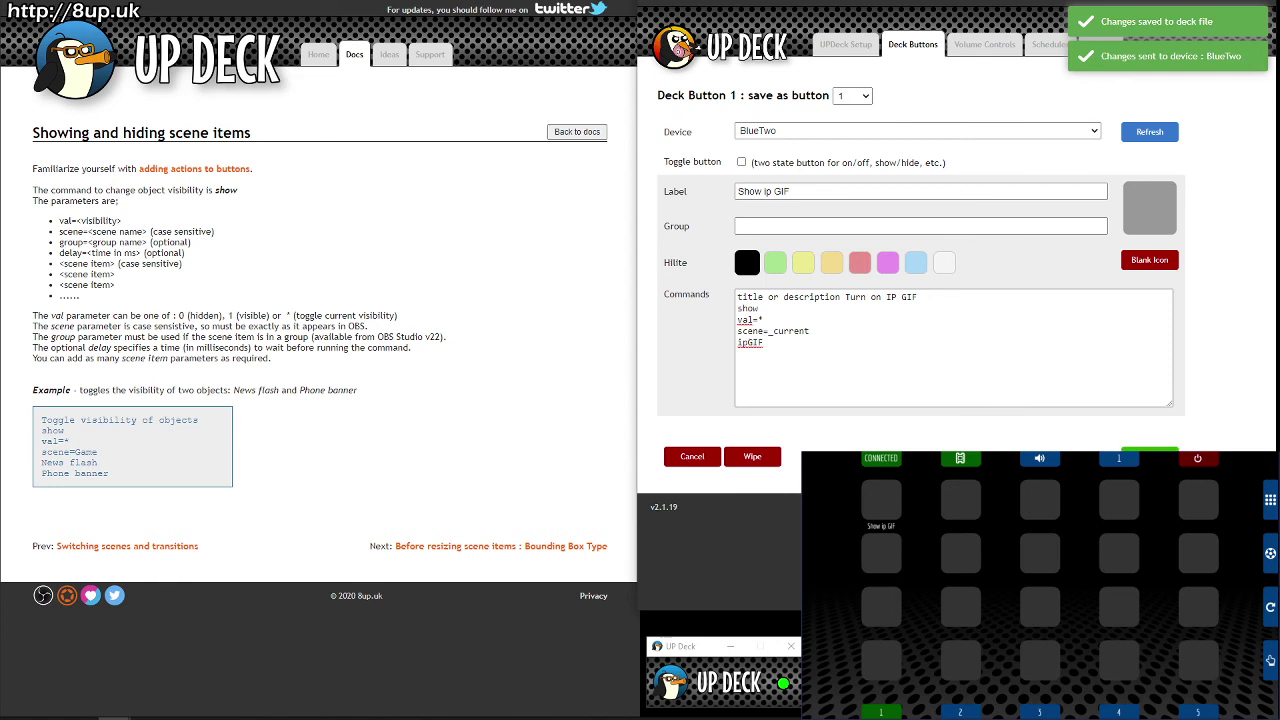
left_click(876, 503)
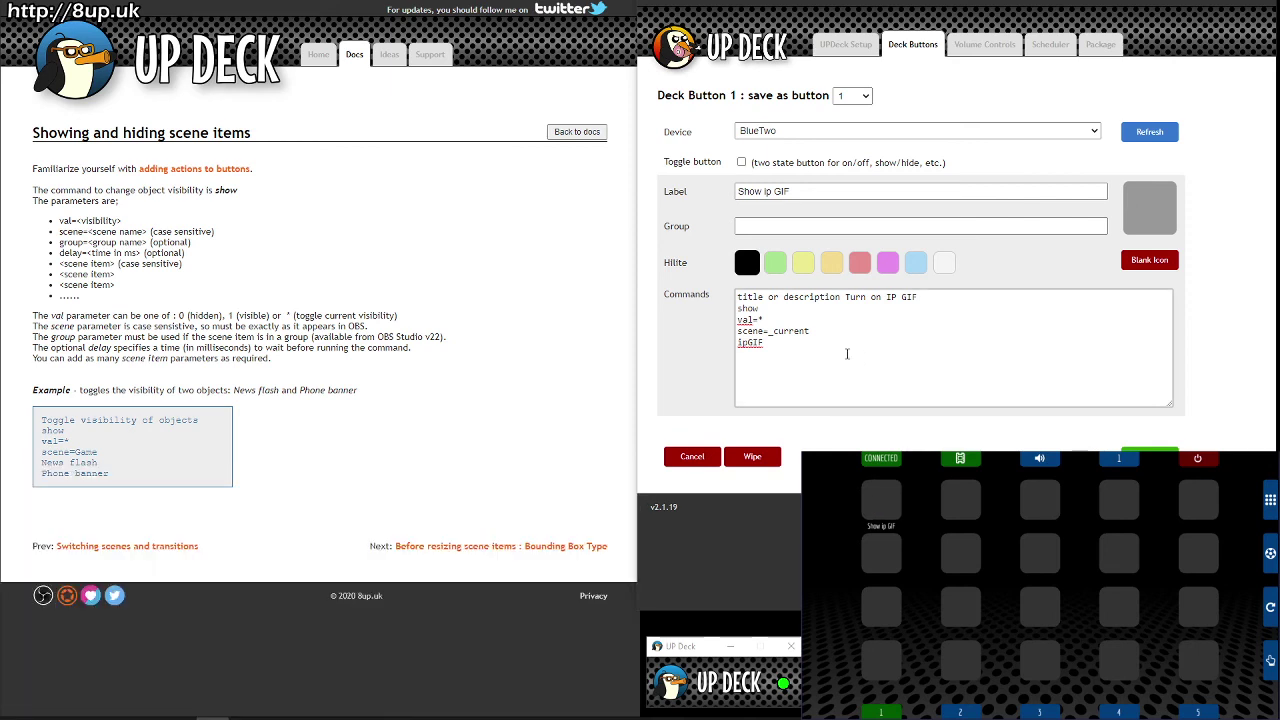
Step: Change the scene to _all, save, and test the button
left_click_drag(775, 330, 837, 396)
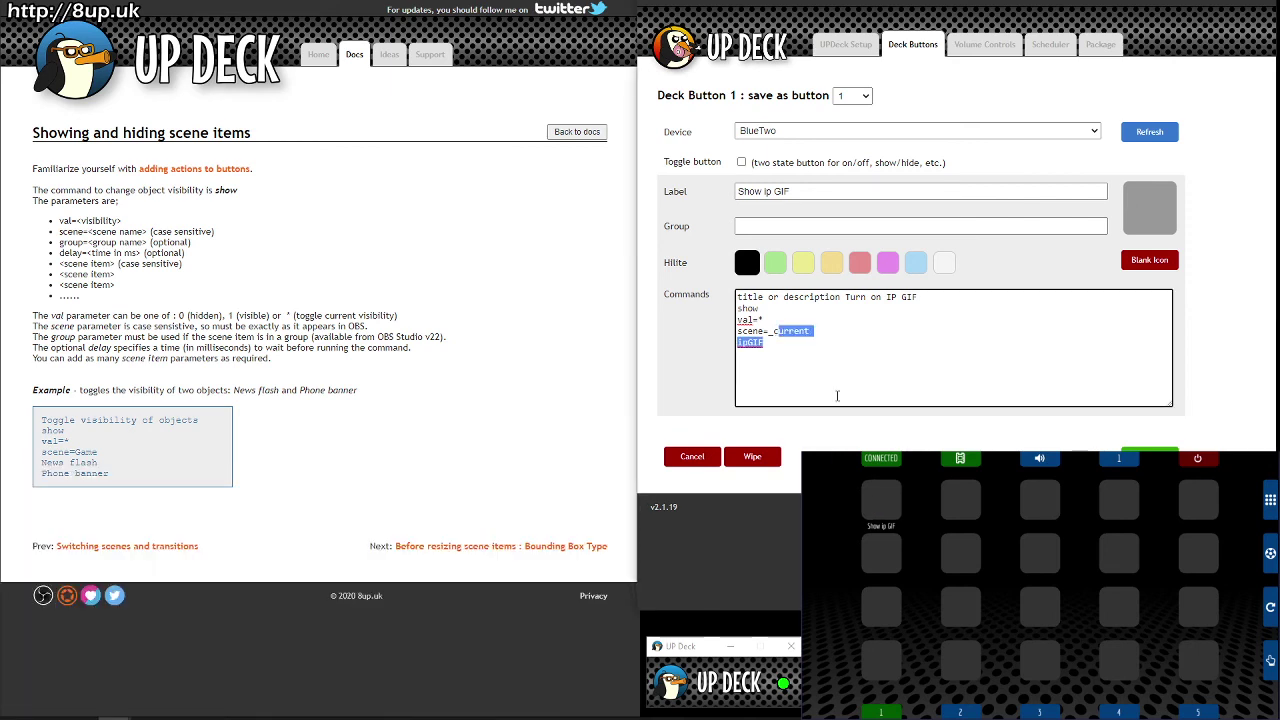
left_click_drag(814, 331, 778, 340)
type("all")
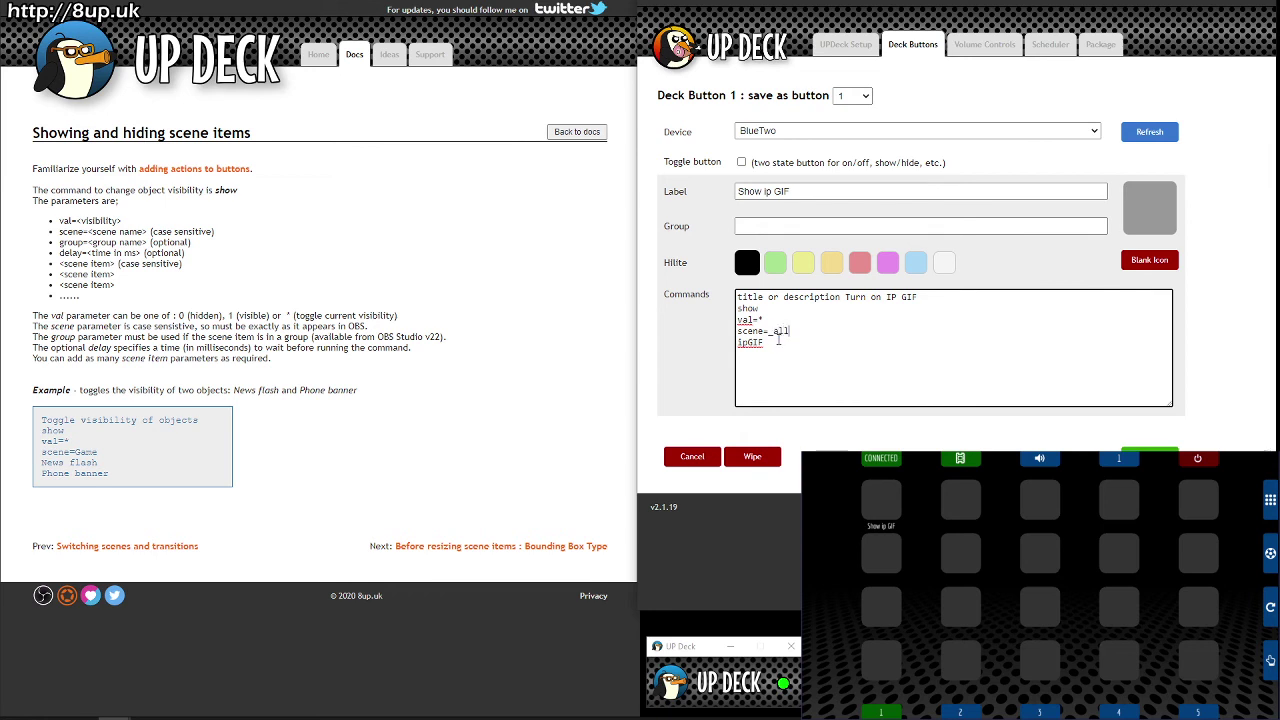
left_click(1150, 449)
left_click(881, 498)
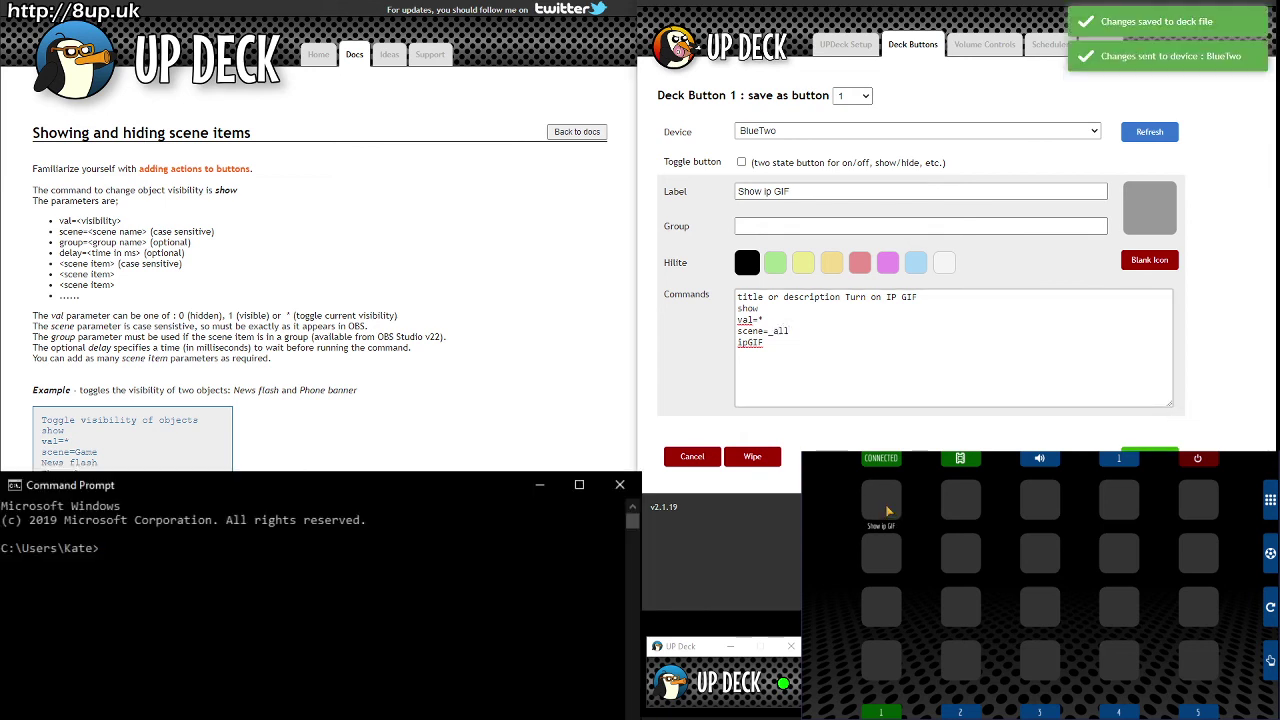
Step: Change the scene to _previous and save, then select 'previous' for replacement
double_click(777, 331)
type("previous")
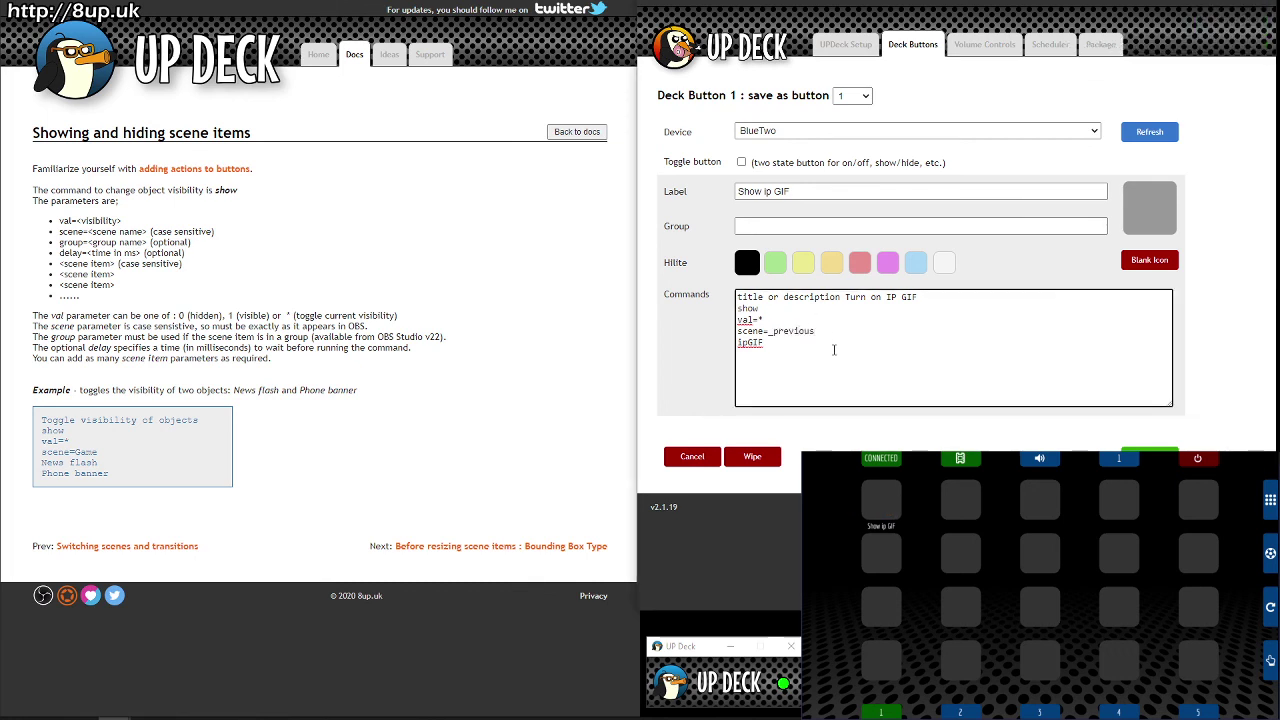
left_click(1150, 449)
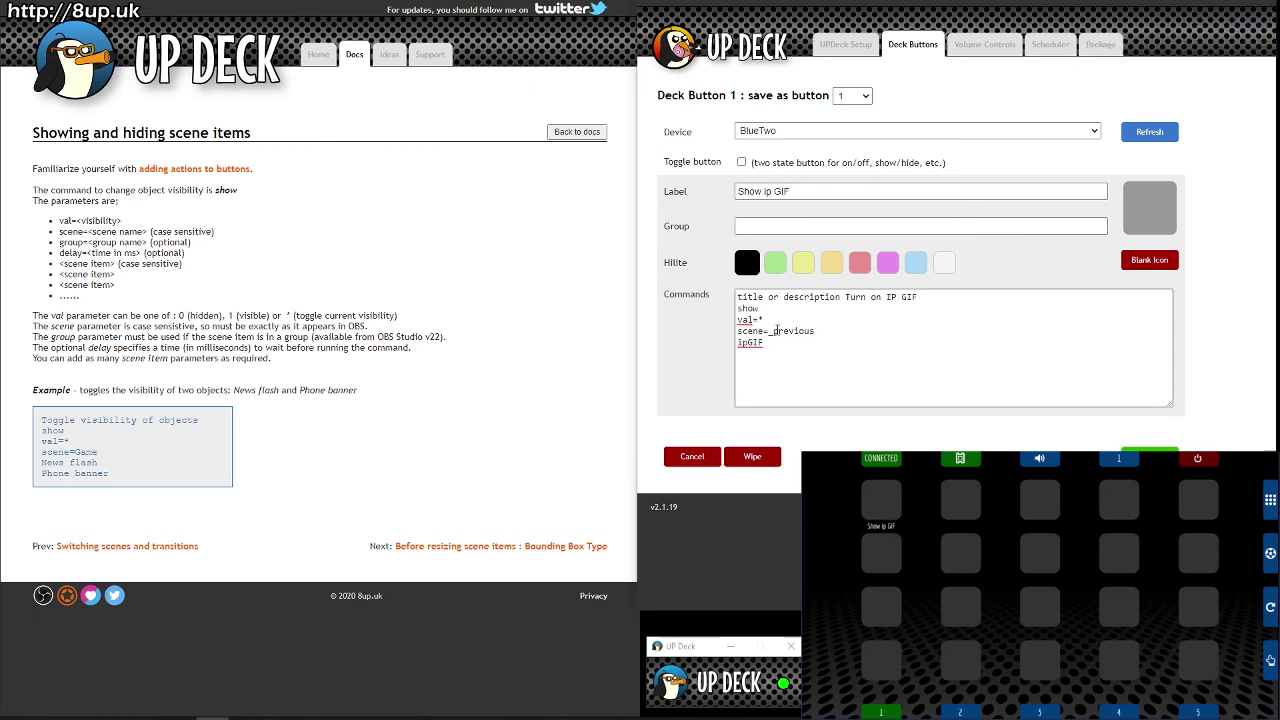
left_click_drag(773, 331, 872, 348)
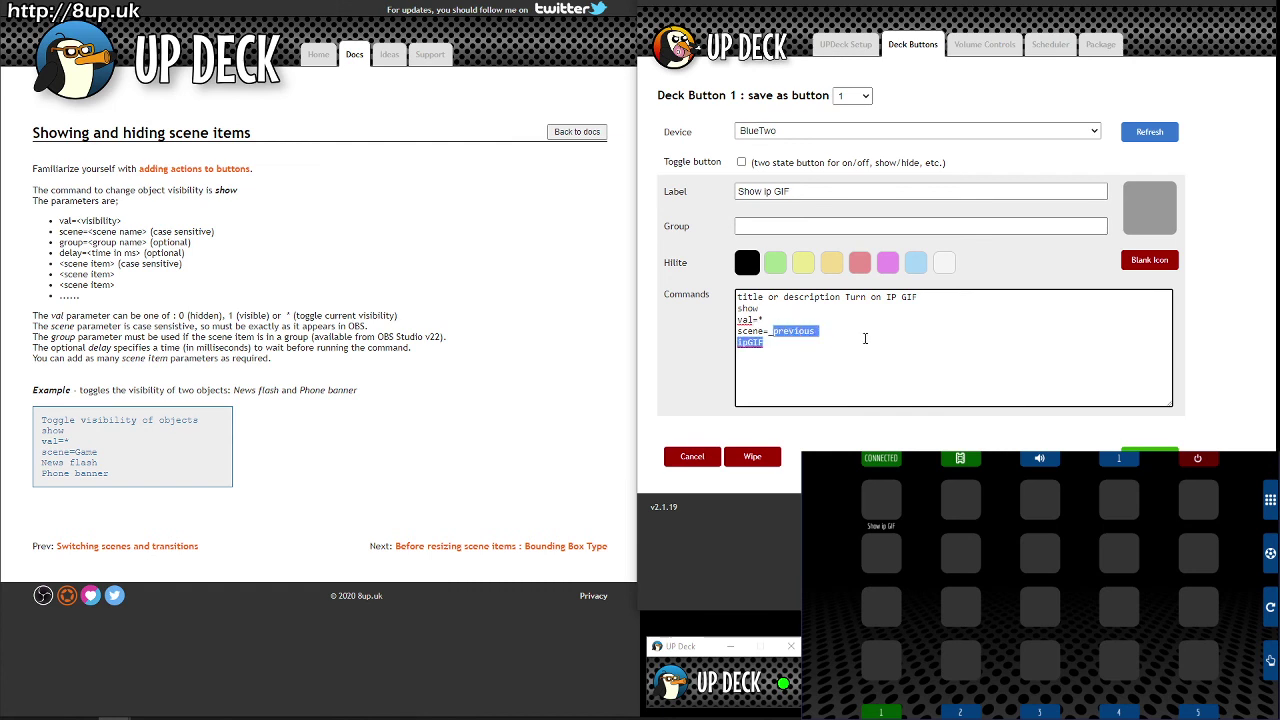
left_click_drag(773, 331, 828, 330)
Step: Set the scene back to _current, save, and return to the deck overview
type("current")
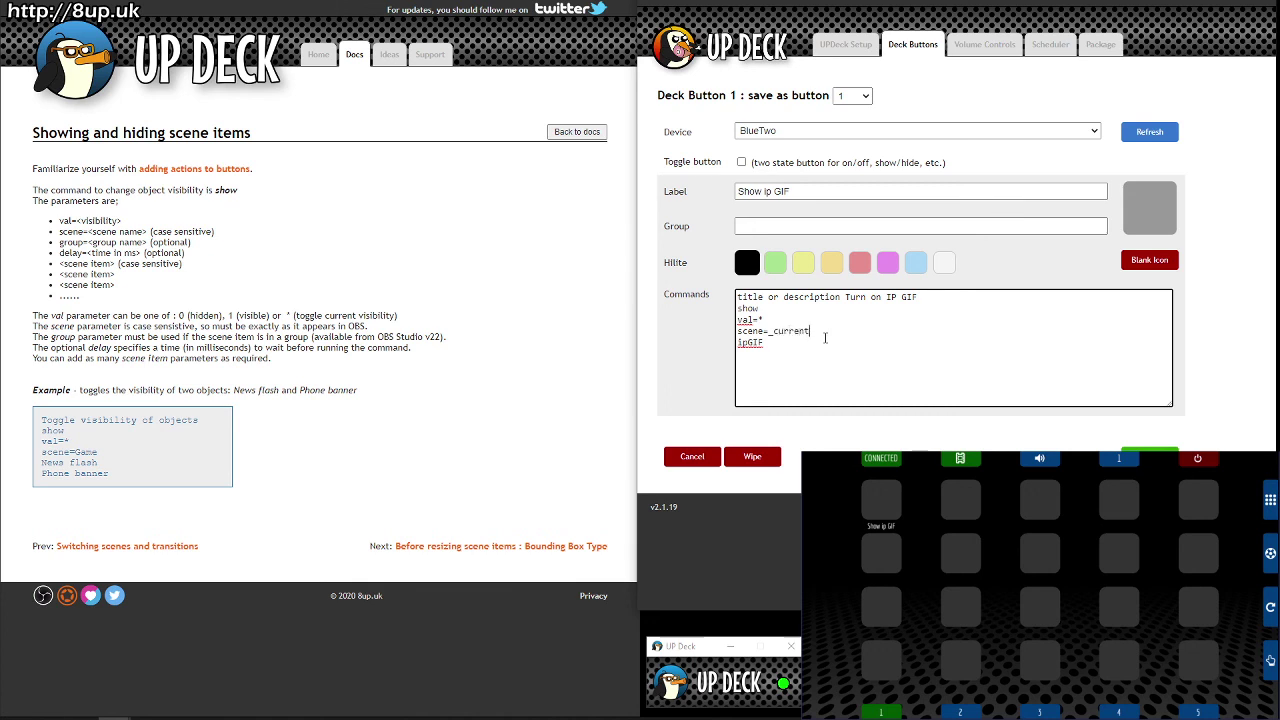
left_click(1135, 449)
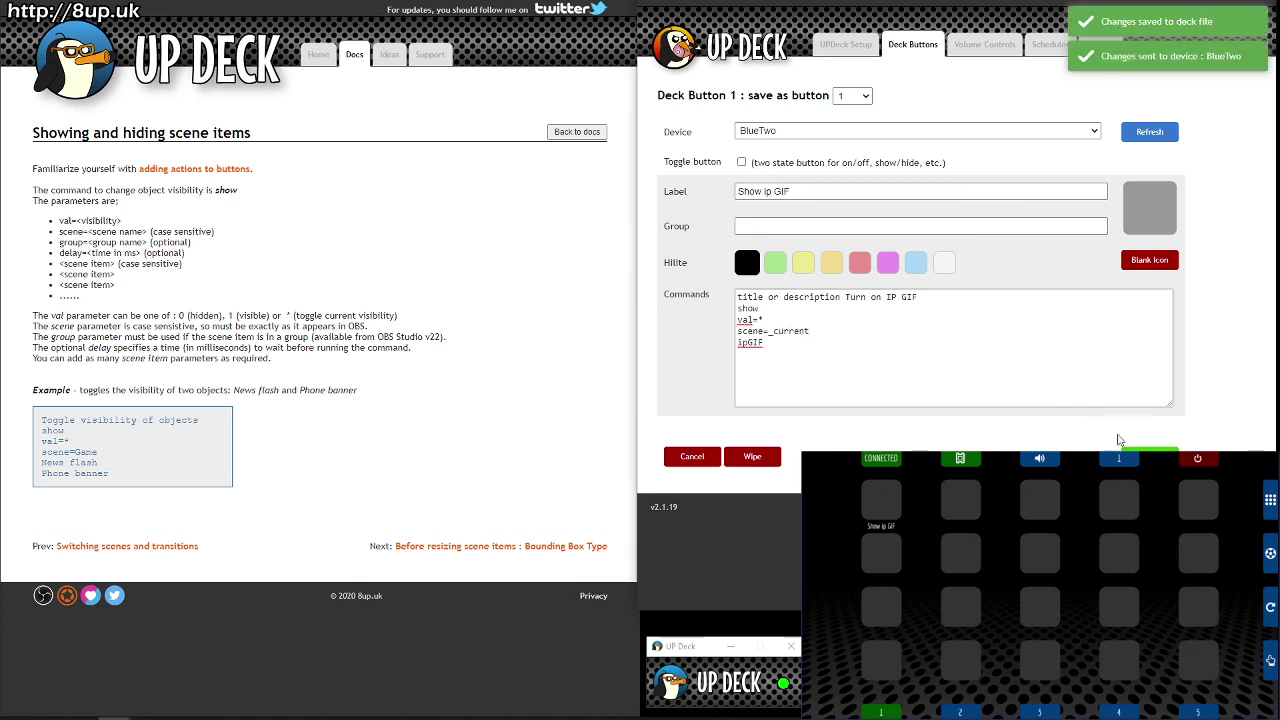
left_click(919, 55)
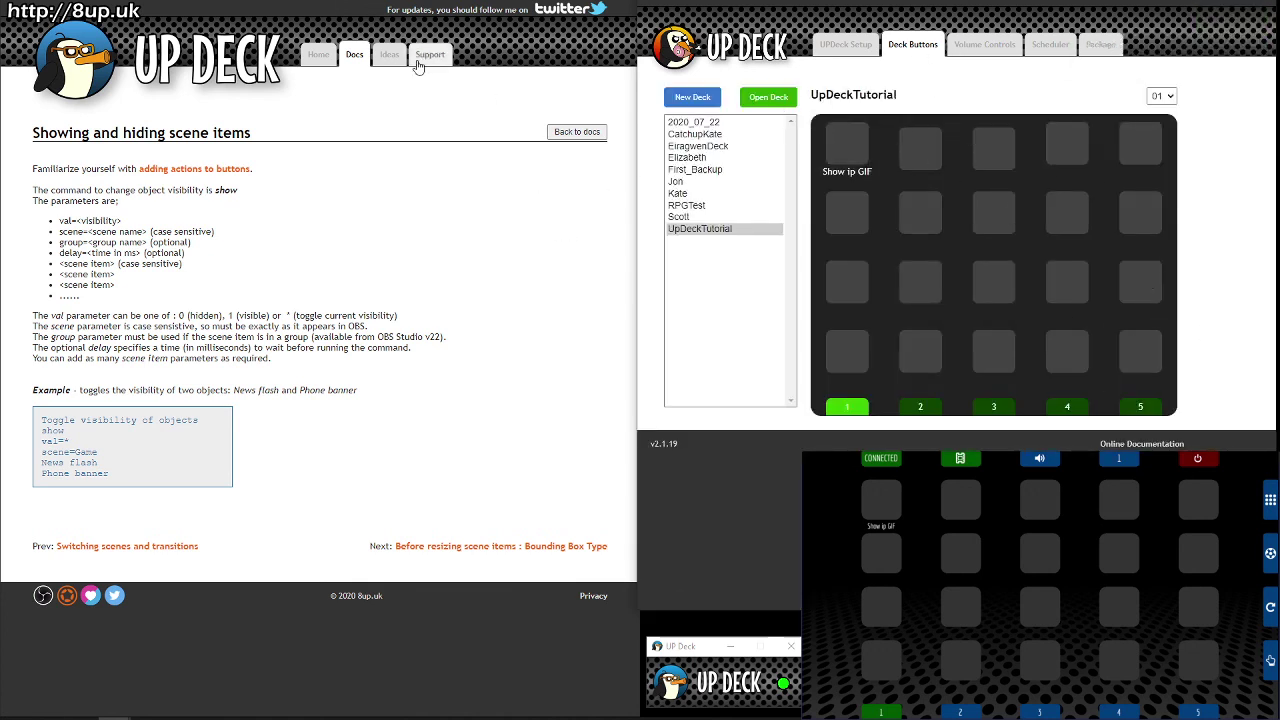
Step: Open the website's Support page and read the discord server note
left_click(432, 56)
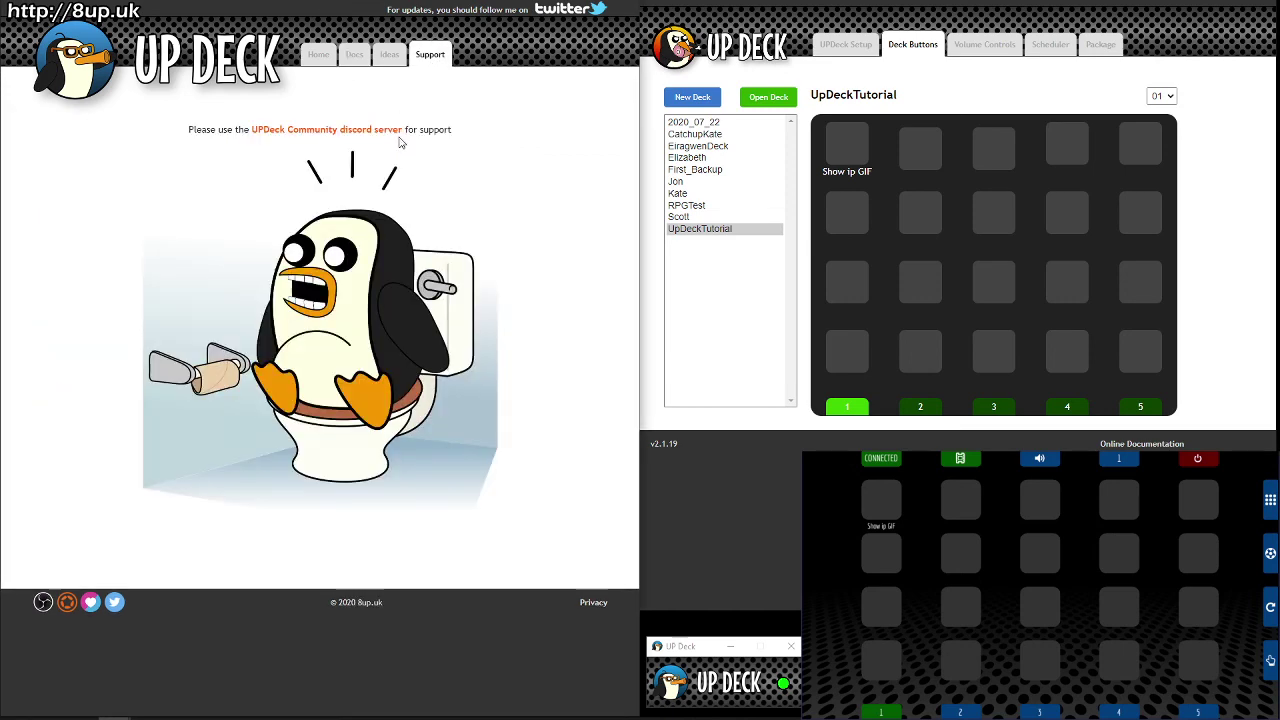
left_click_drag(211, 129, 460, 135)
left_click(482, 135)
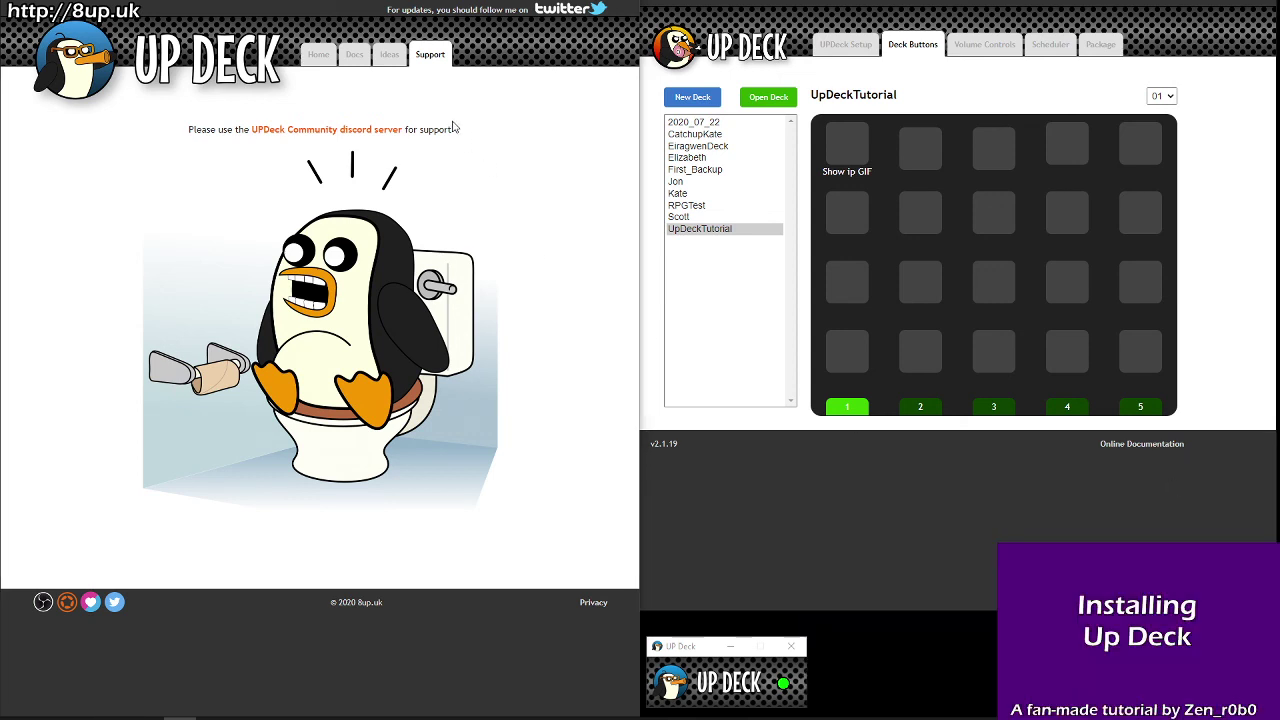
Step: Open the 8up.uk Home and Docs pages and the Up Deck UPDeck Setup page
left_click(314, 56)
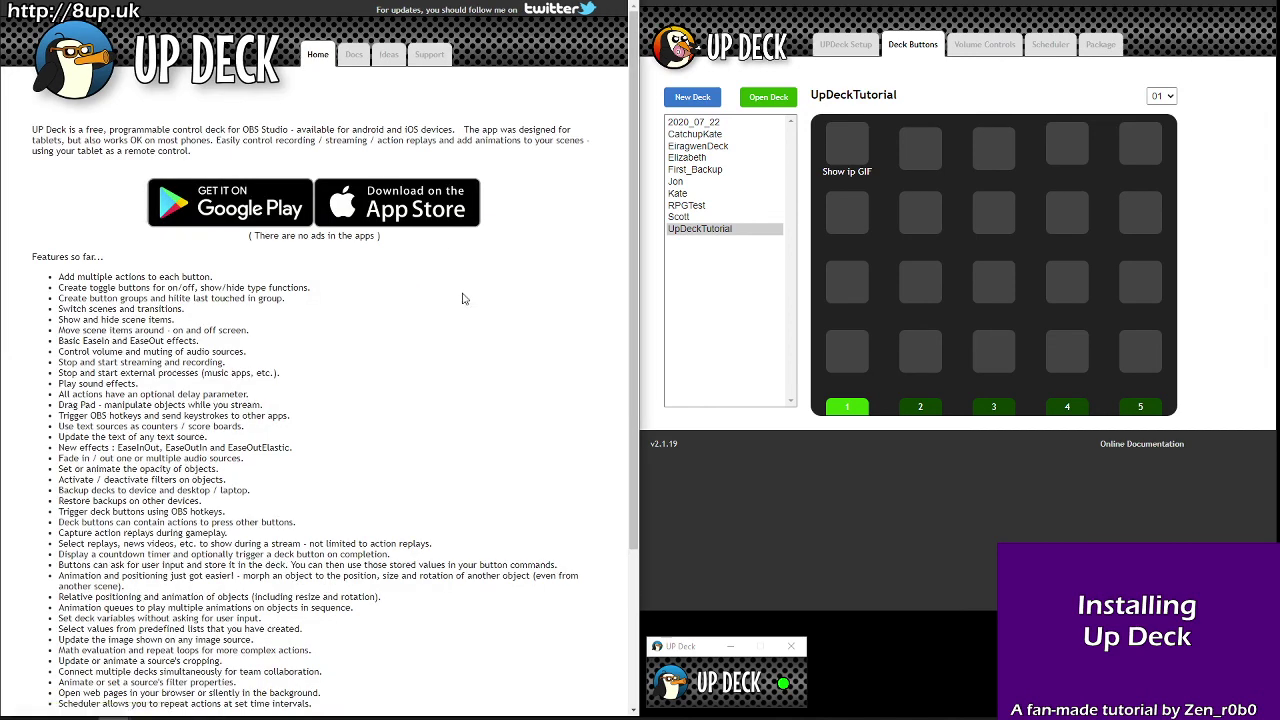
left_click(822, 44)
left_click(353, 56)
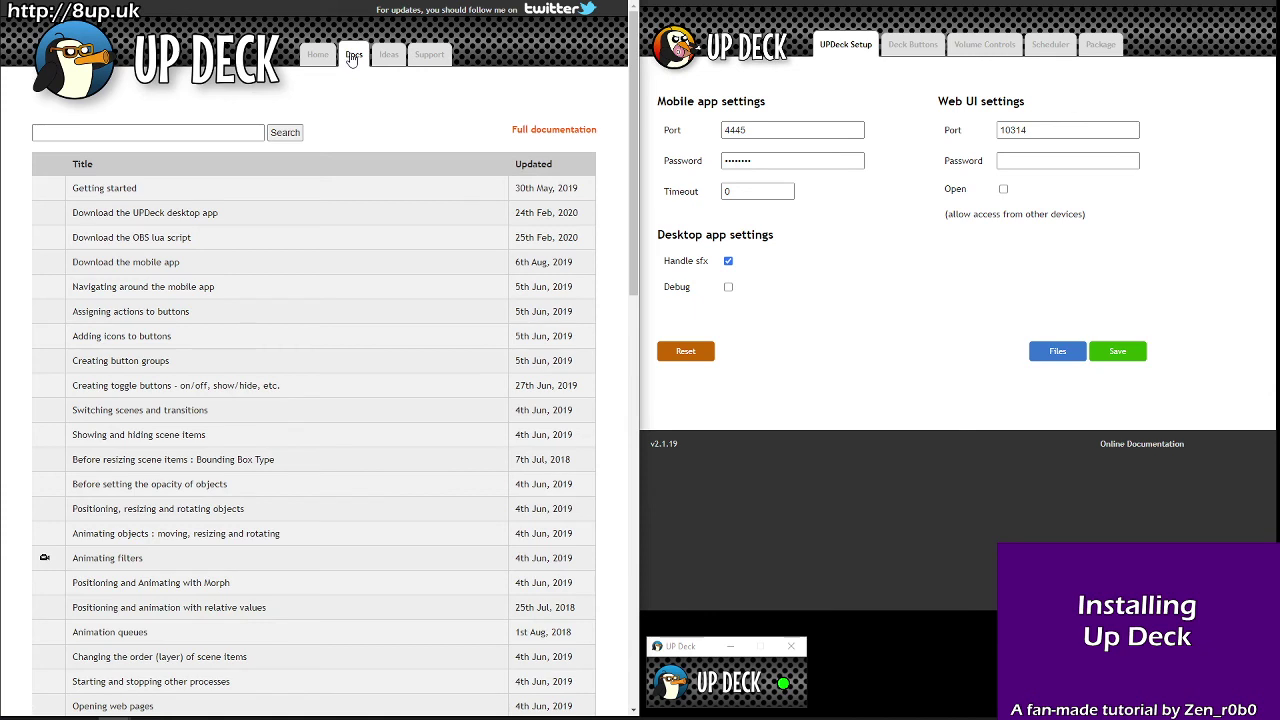
Step: Save Up Deck's setup (mobile port 4445, web UI 10314) and select the OBS script's Message Path
left_click(1138, 350)
left_click(1138, 350)
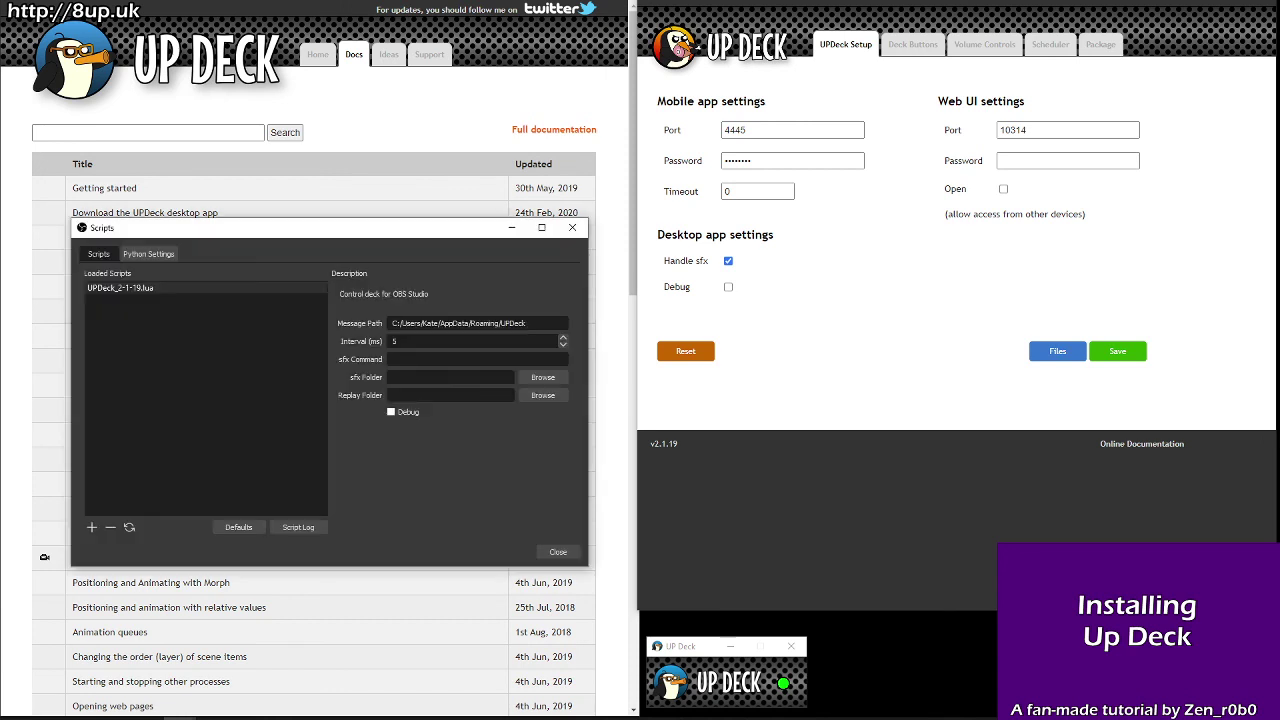
left_click_drag(552, 323, 317, 316)
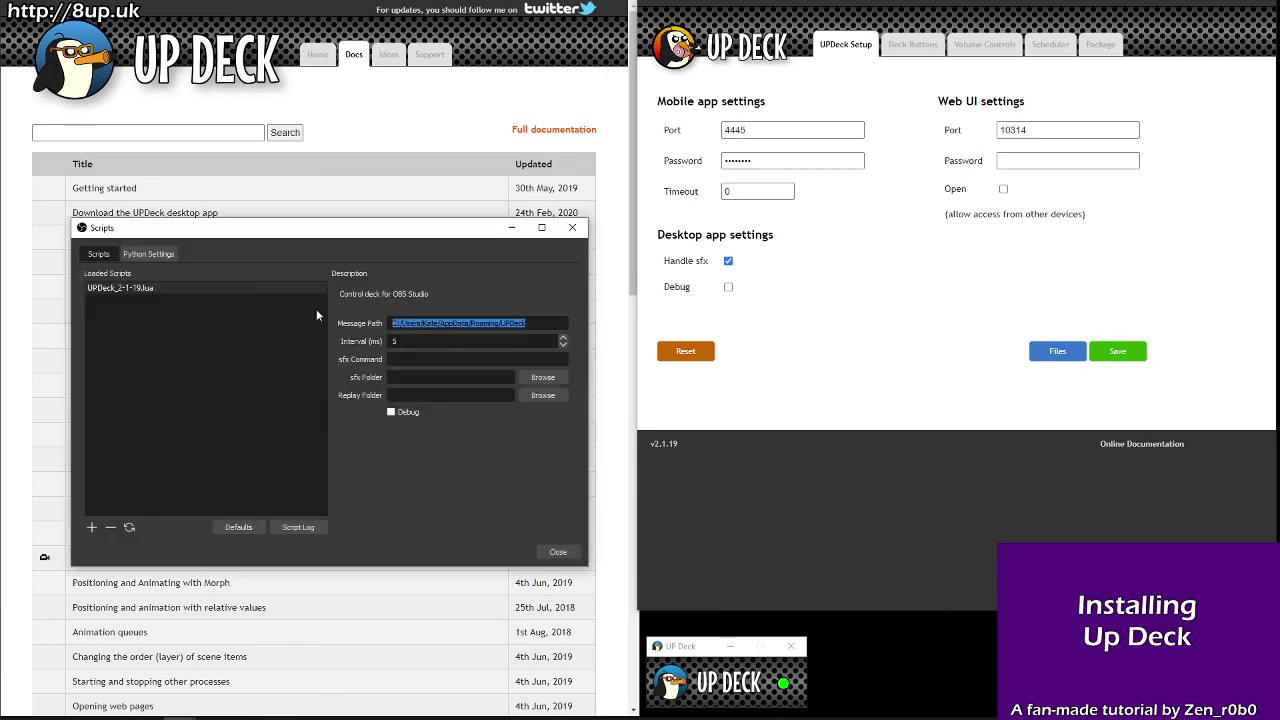
left_click(835, 350)
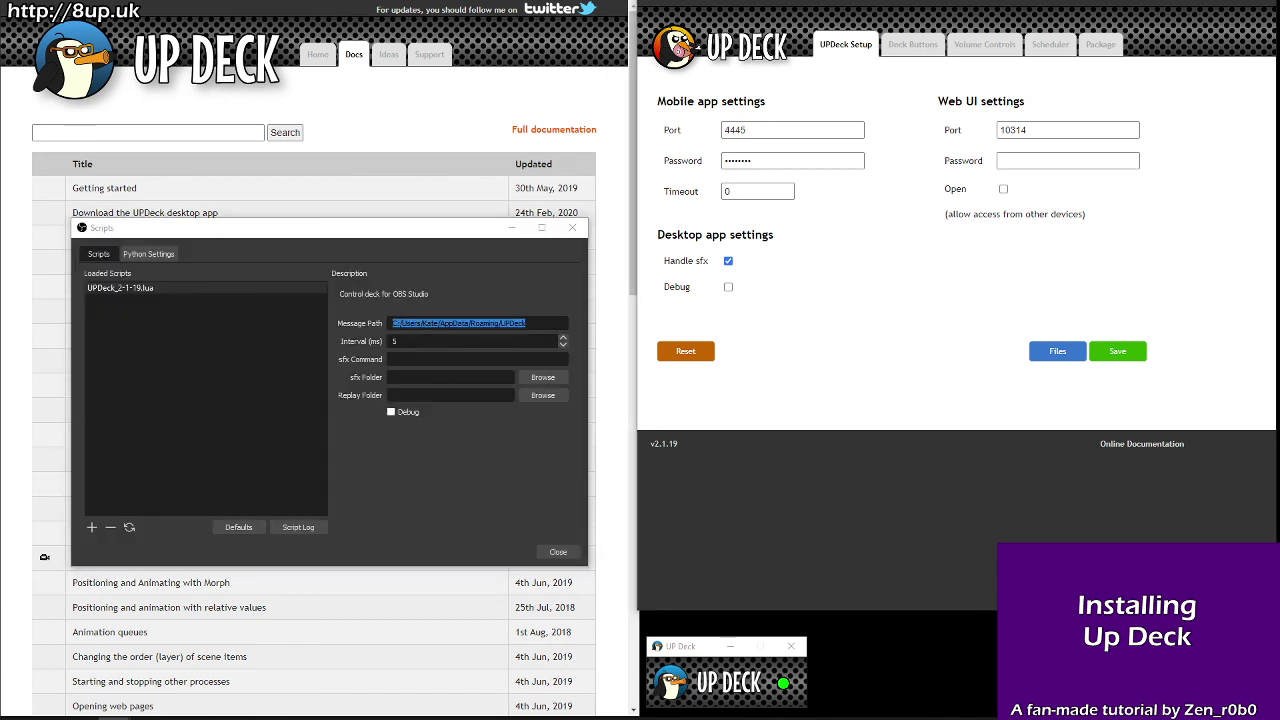